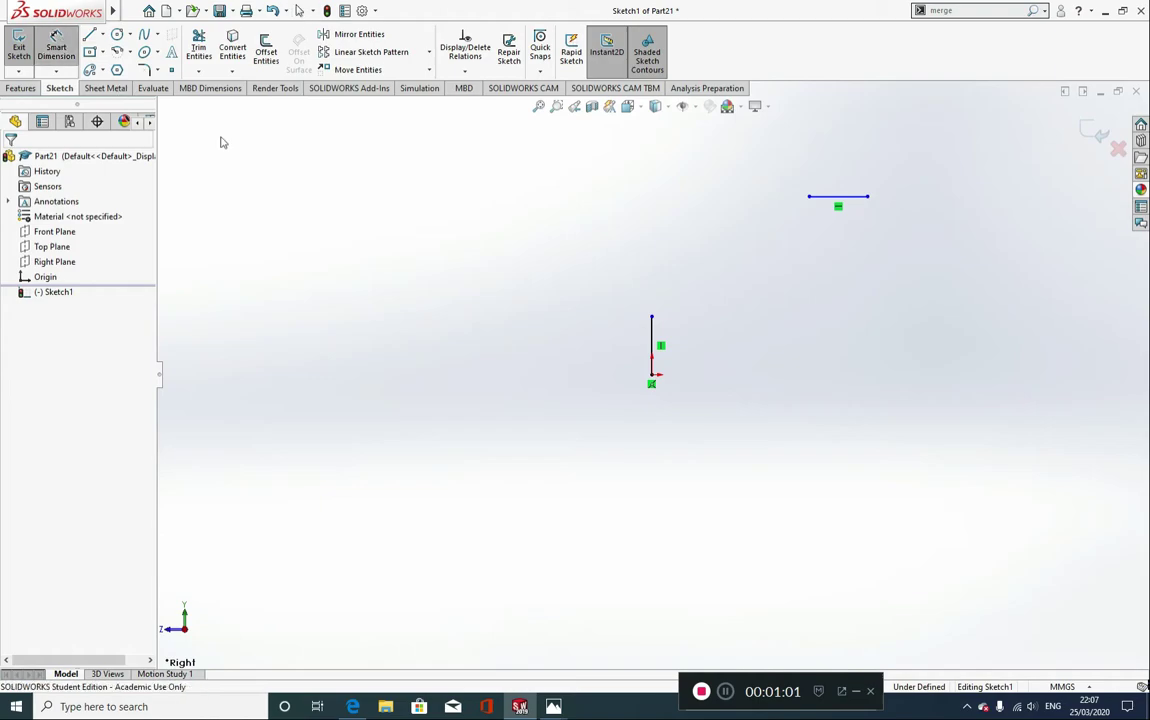
# Step: Dimension the vertical line rising from the origin to a length of 5 mm
pyautogui.click(651, 340)
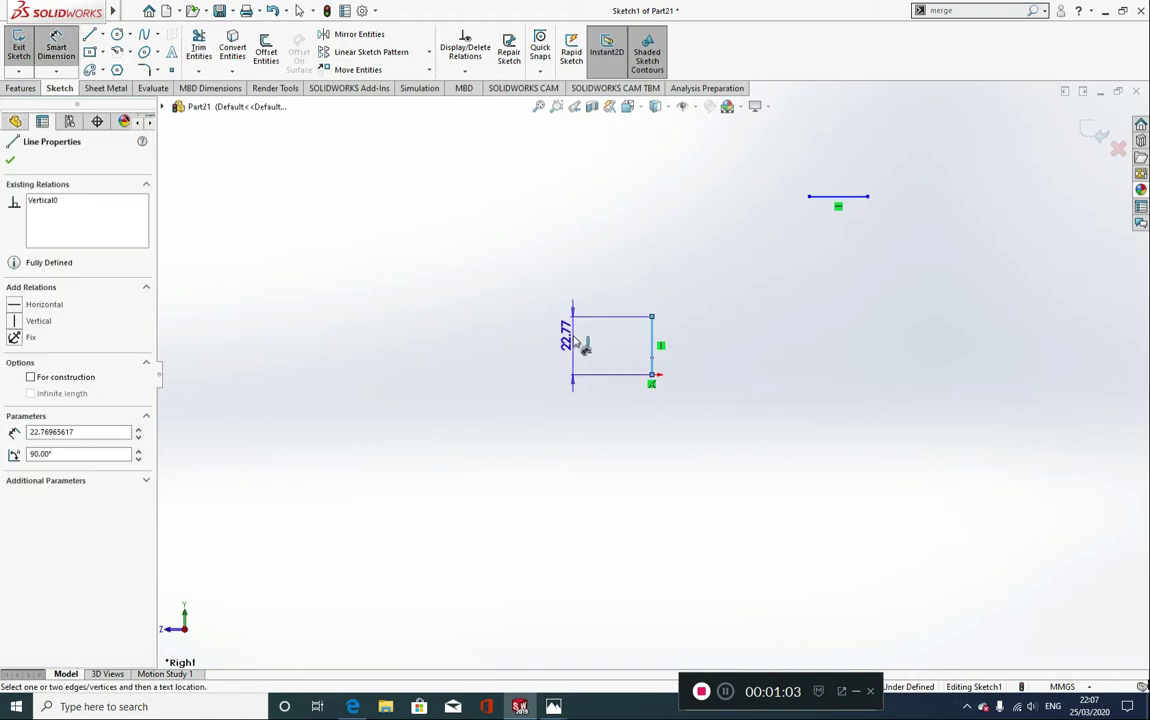
pyautogui.click(580, 343)
pyautogui.write('5')
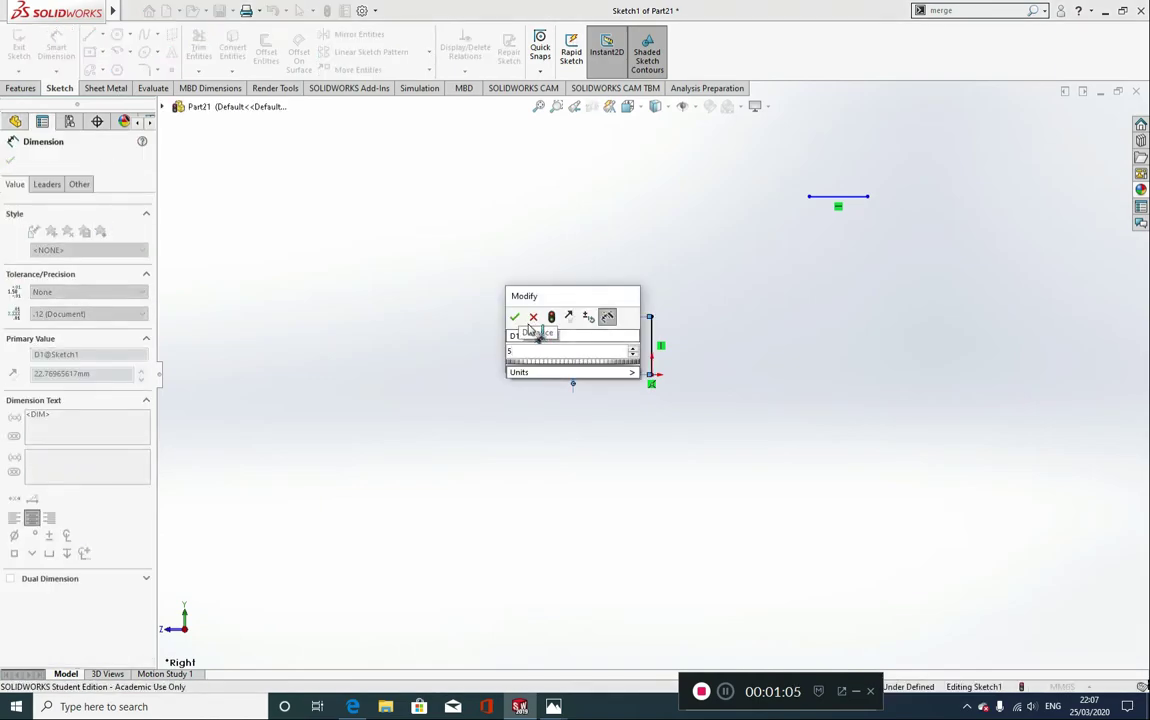
pyautogui.click(516, 318)
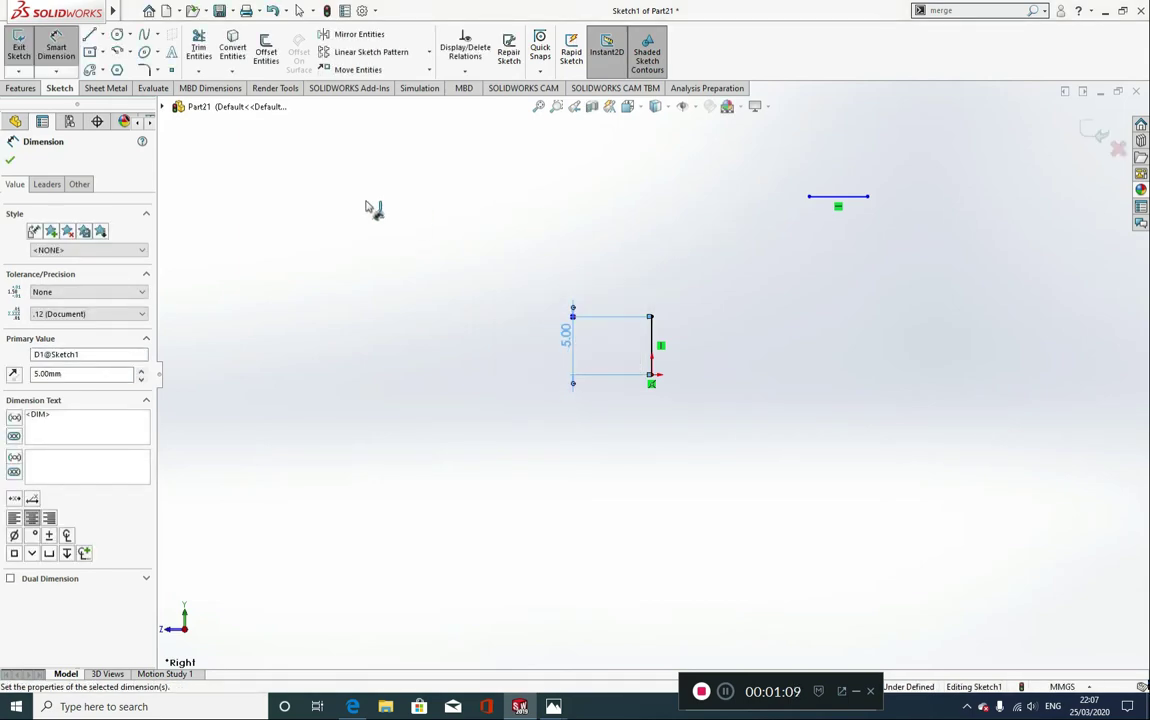
# Step: Dimension the separate horizontal line above the origin to a length of 5 mm
pyautogui.click(57, 52)
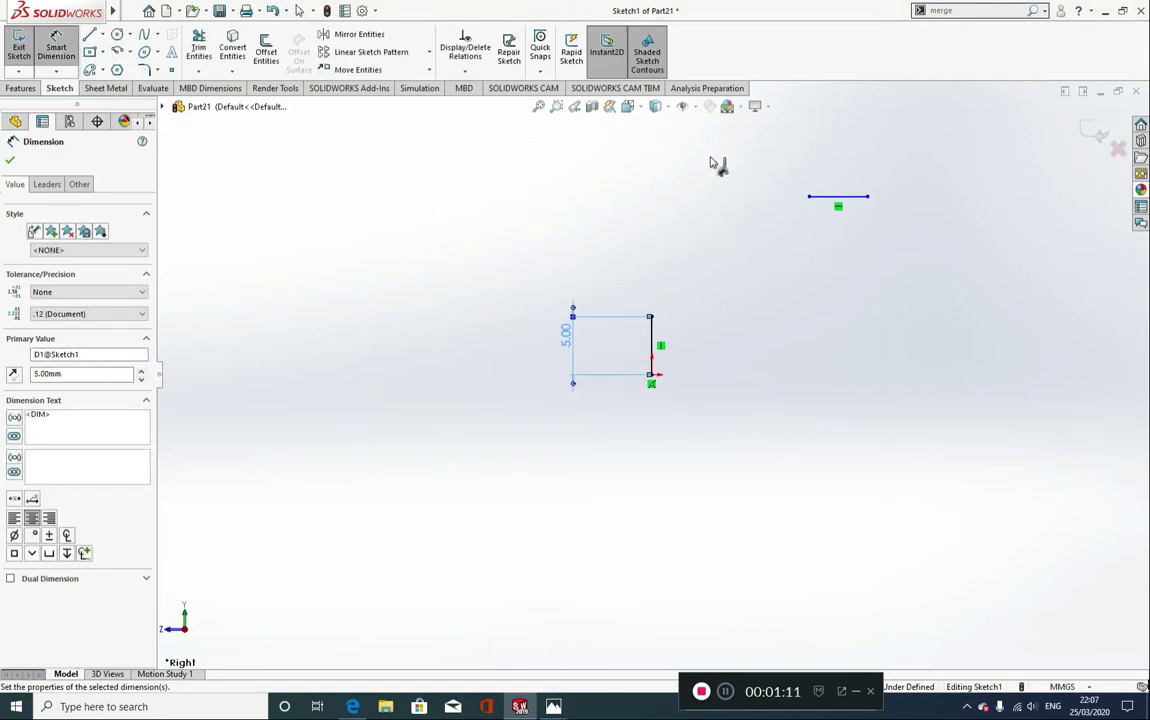
pyautogui.click(850, 195)
pyautogui.click(843, 173)
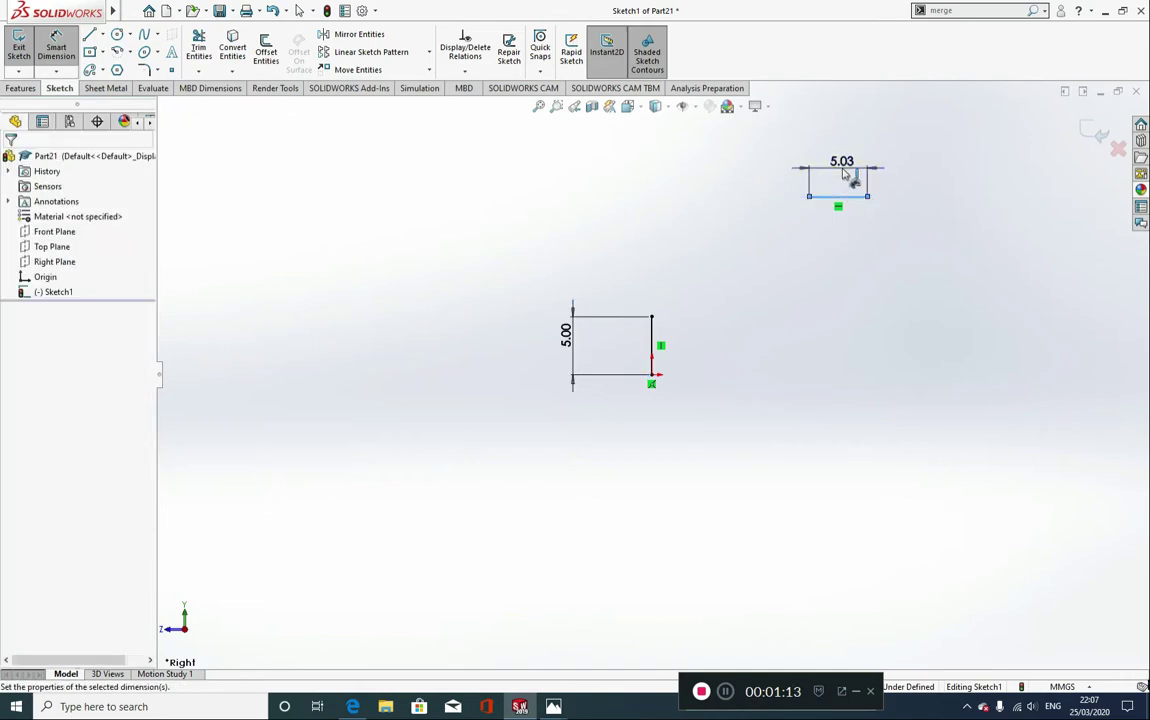
pyautogui.write('5')
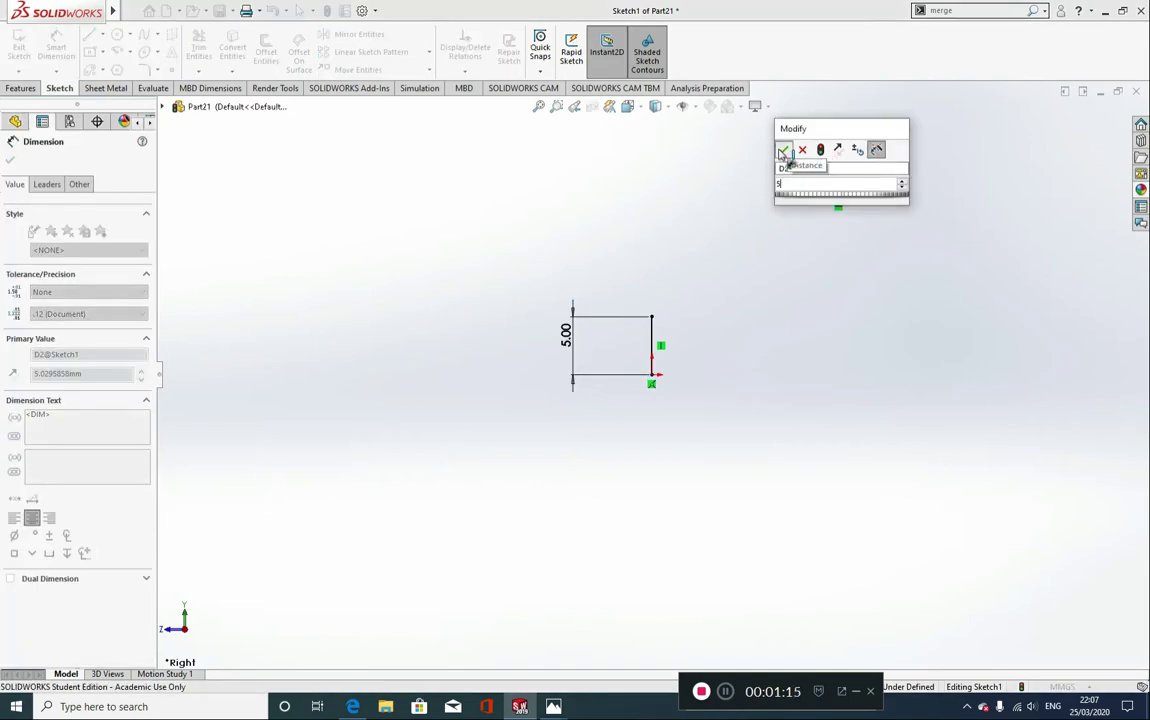
pyautogui.click(783, 150)
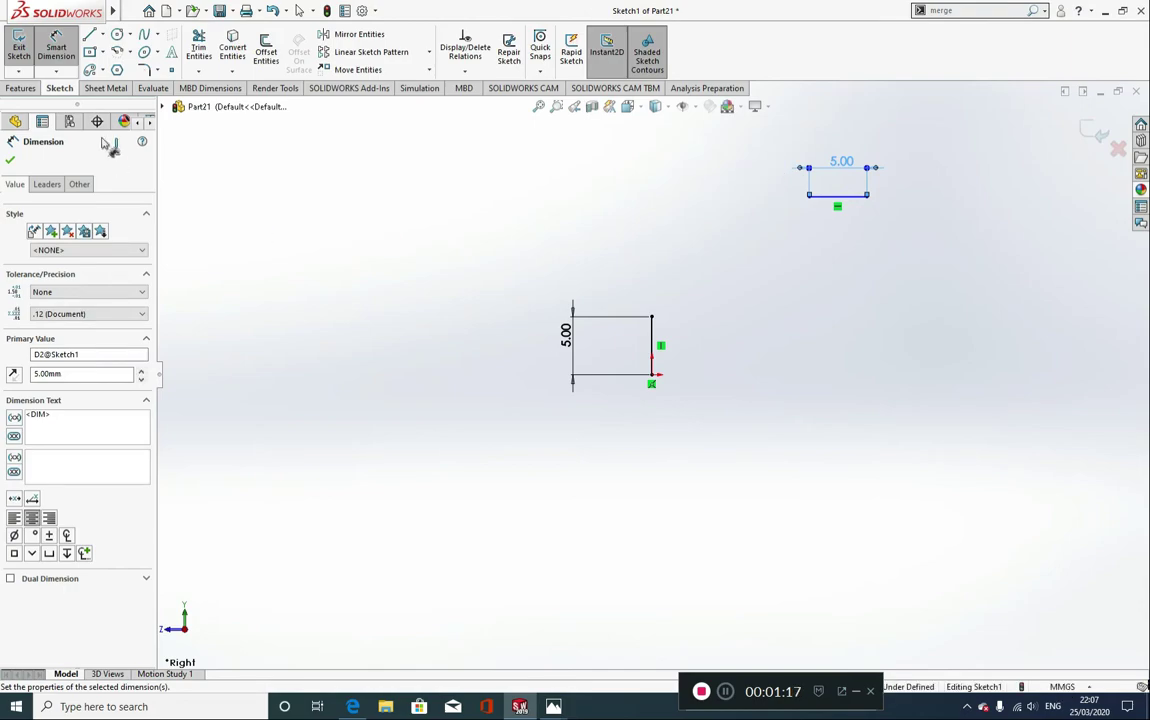
# Step: Set the horizontal distance between the origin and the far end of the horizontal line to 20 mm
pyautogui.click(57, 47)
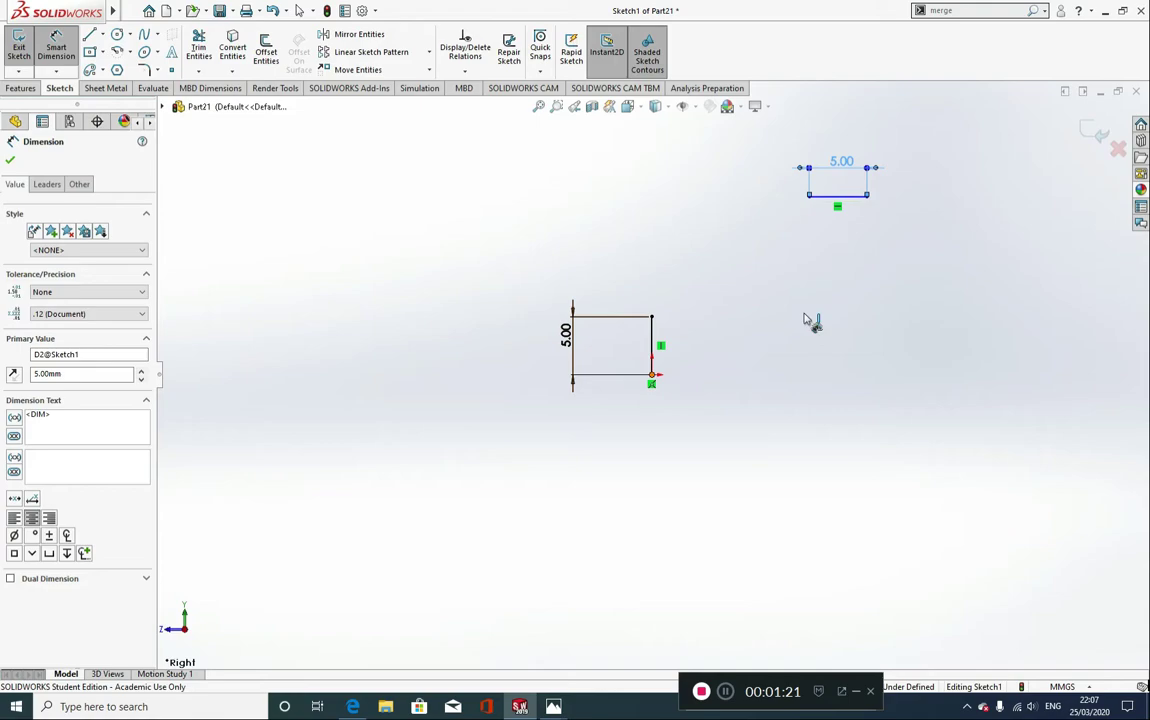
pyautogui.click(868, 196)
pyautogui.click(651, 375)
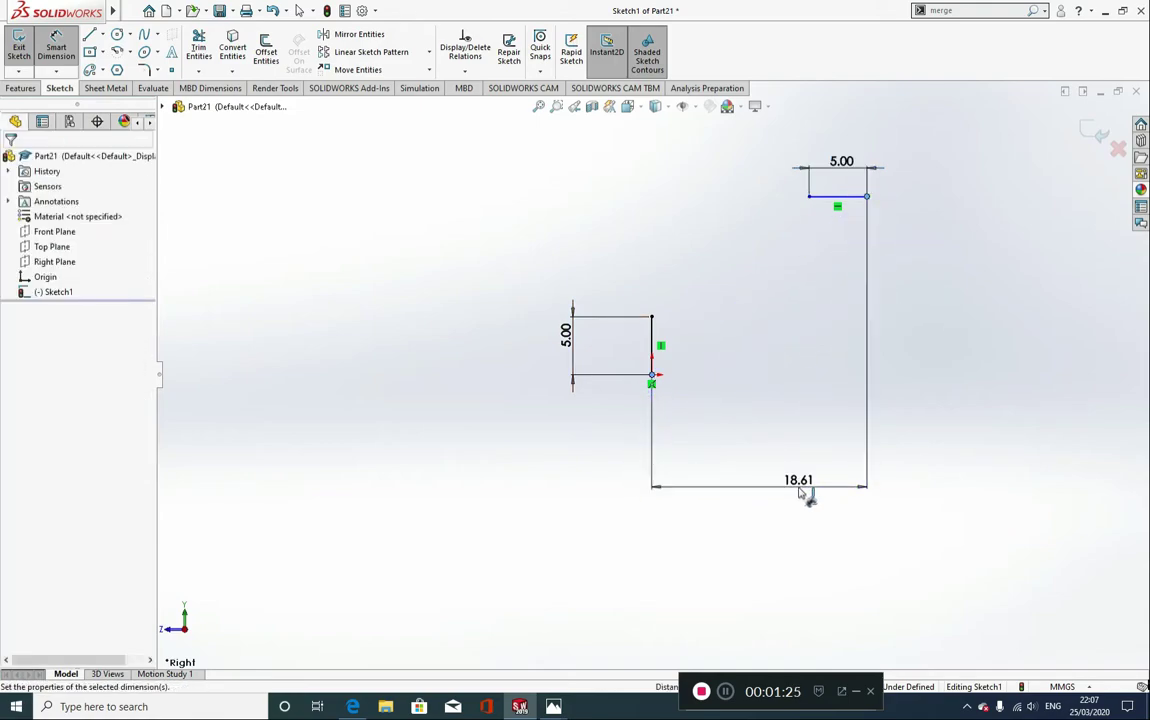
pyautogui.click(806, 495)
pyautogui.write('20')
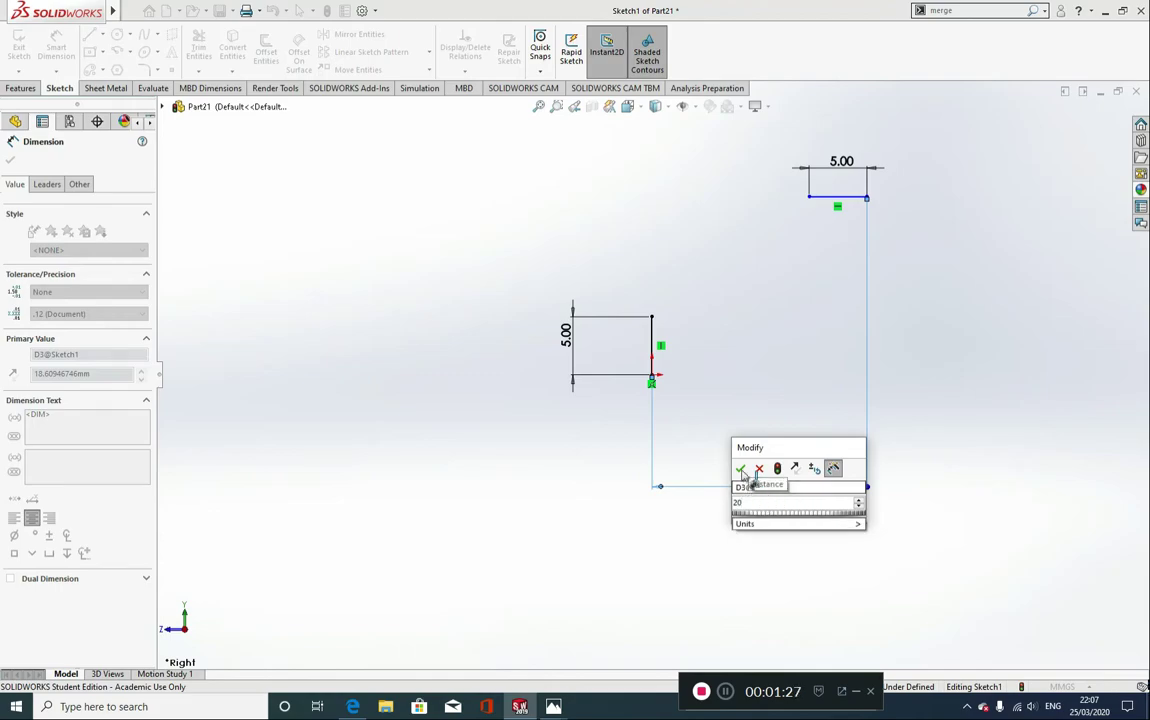
pyautogui.press('Return')
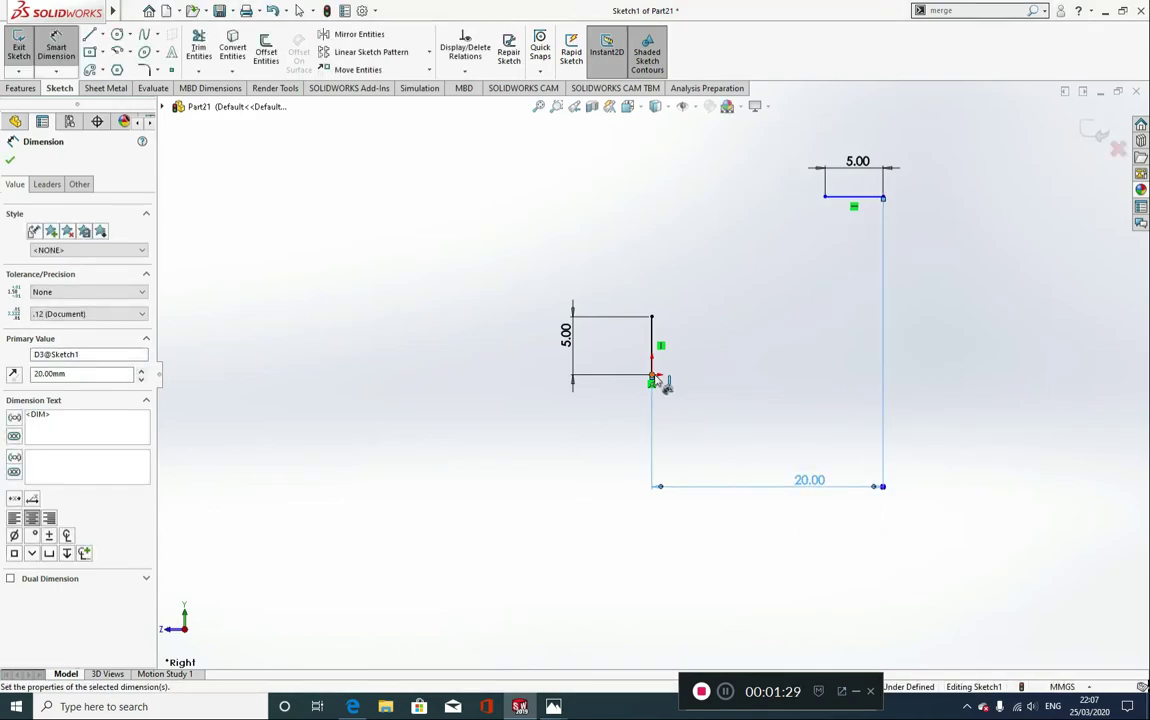
# Step: Set the vertical distance between the origin and the near end of the horizontal line to 20 mm
pyautogui.click(825, 198)
pyautogui.click(825, 198)
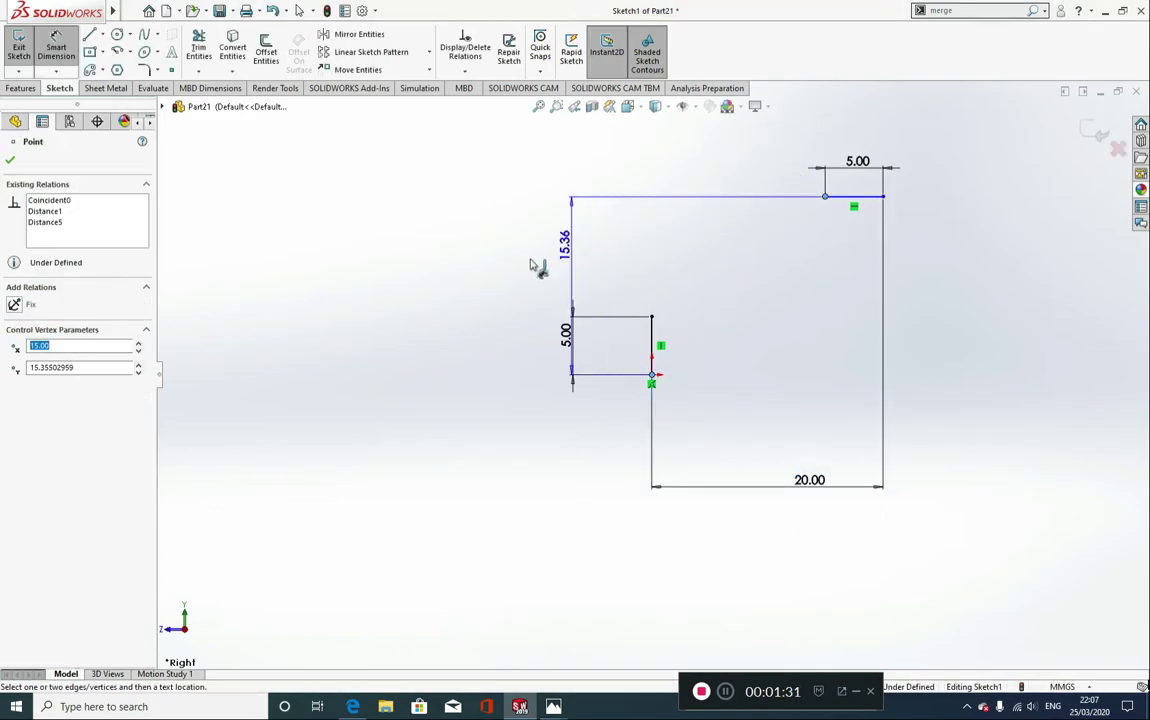
pyautogui.click(426, 298)
pyautogui.doubleClick(436, 303)
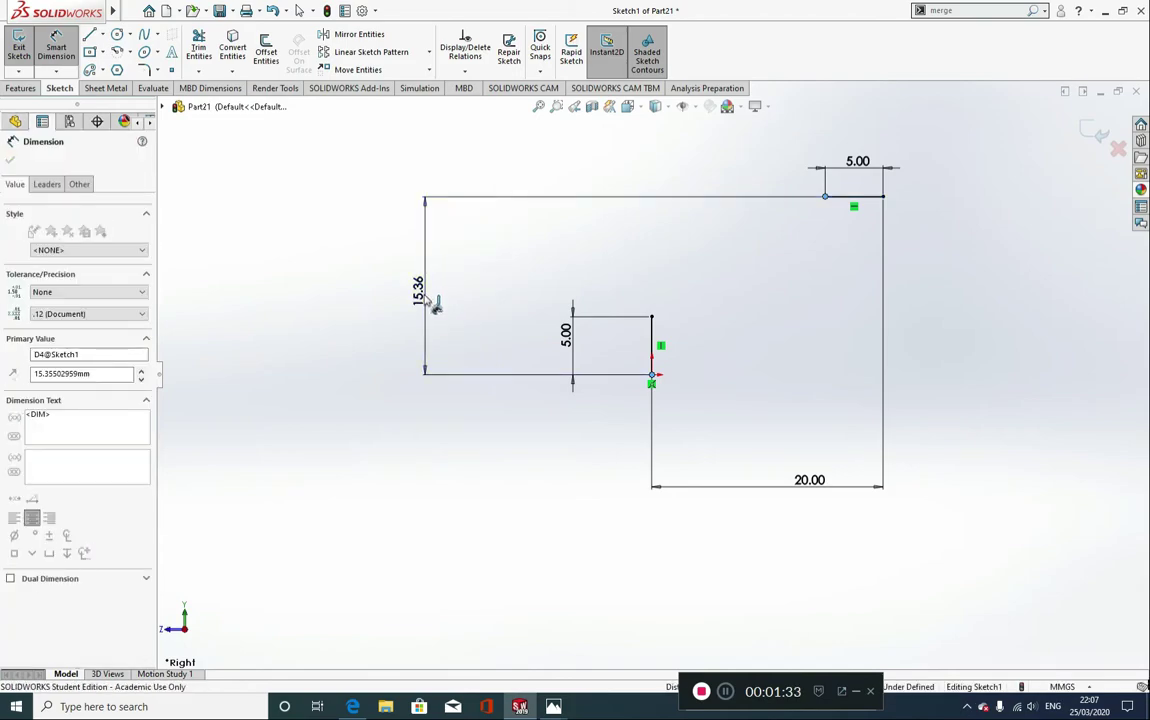
pyautogui.write('20')
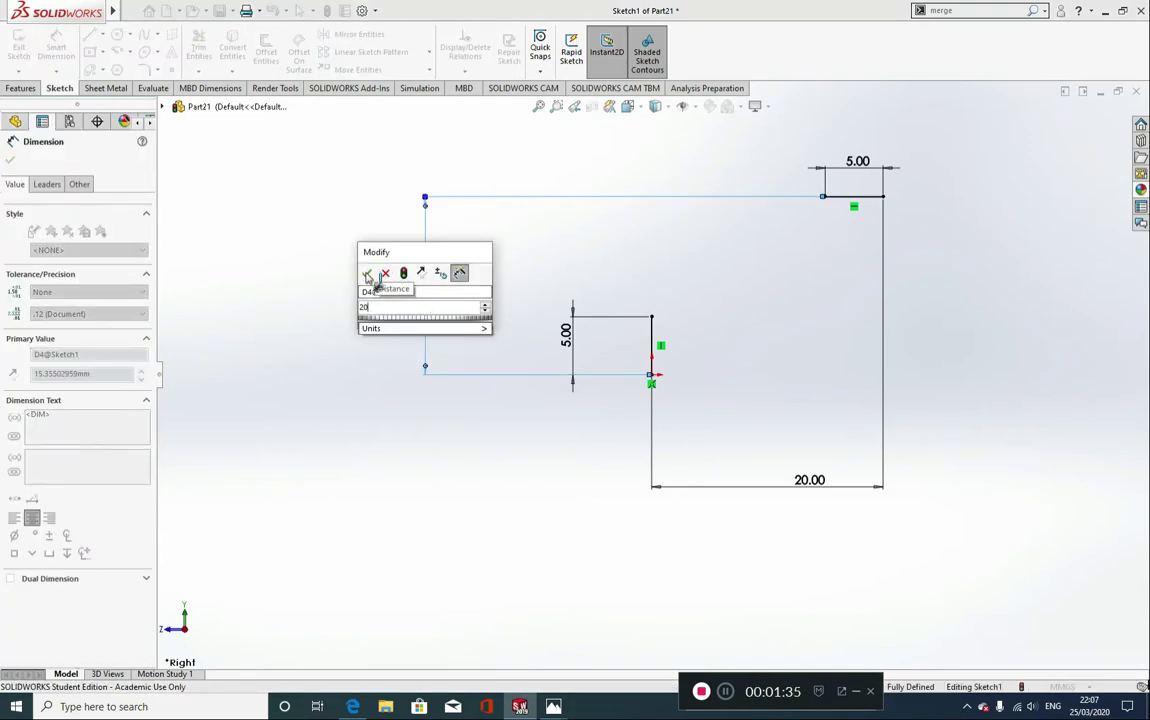
pyautogui.click(368, 272)
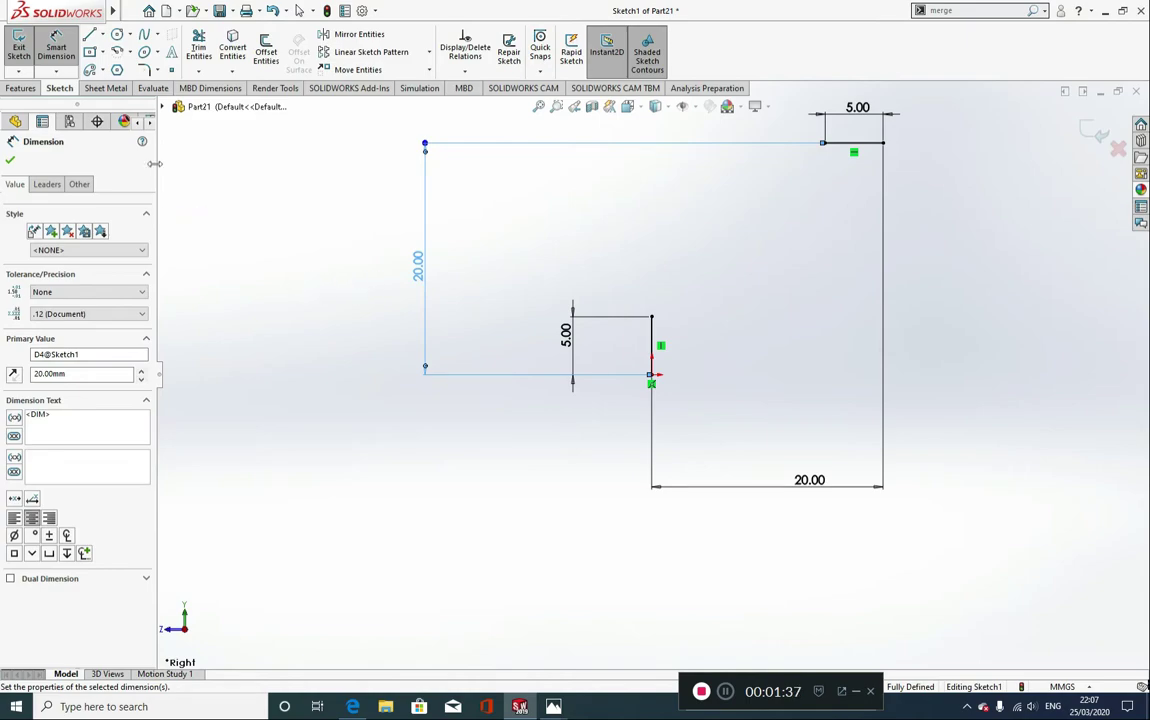
# Step: Sketch a circle of about 20.6 mm radius, centred level with the origin below the horizontal line's far end, passing through its near end
pyautogui.click(118, 35)
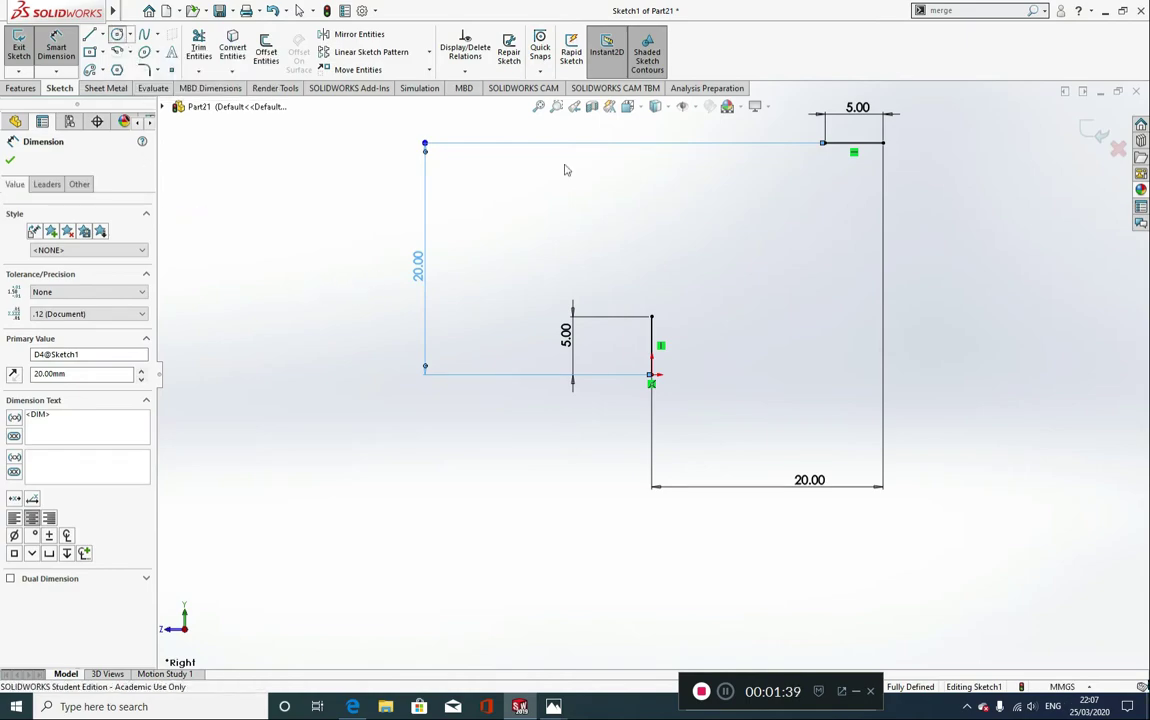
pyautogui.click(884, 376)
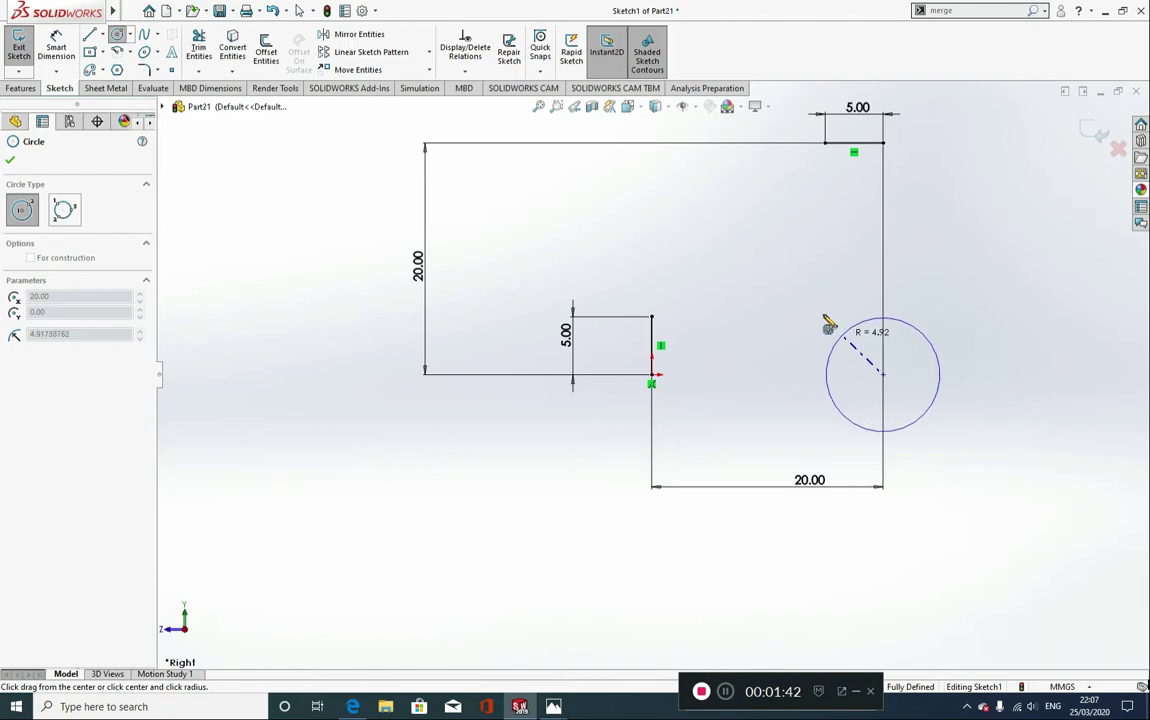
pyautogui.click(828, 148)
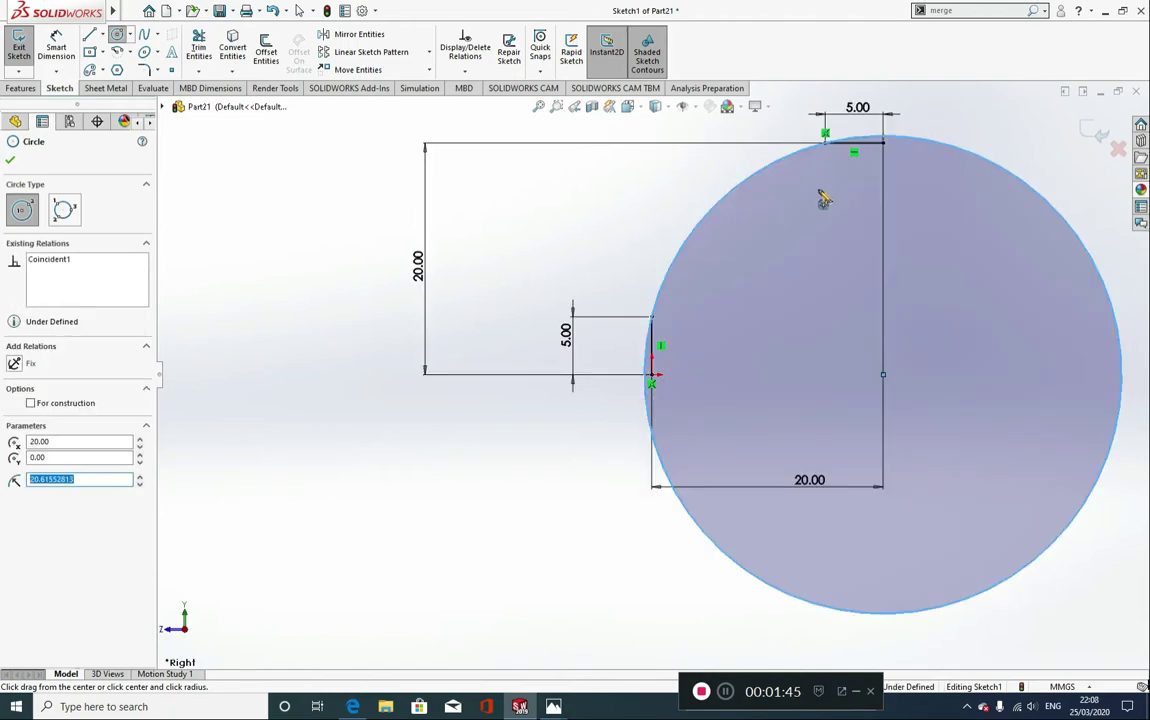
# Step: Trim the circle with Trim to closest, keeping only the arc that joins the vertical and horizontal lines
pyautogui.click(198, 48)
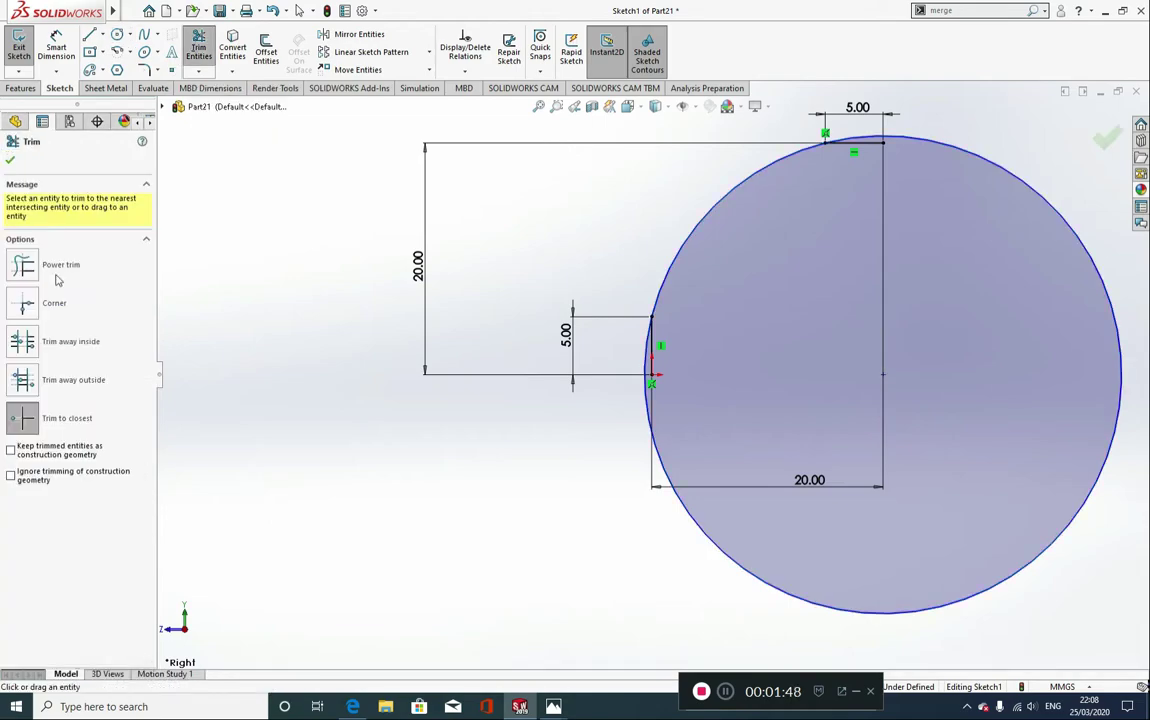
pyautogui.click(715, 544)
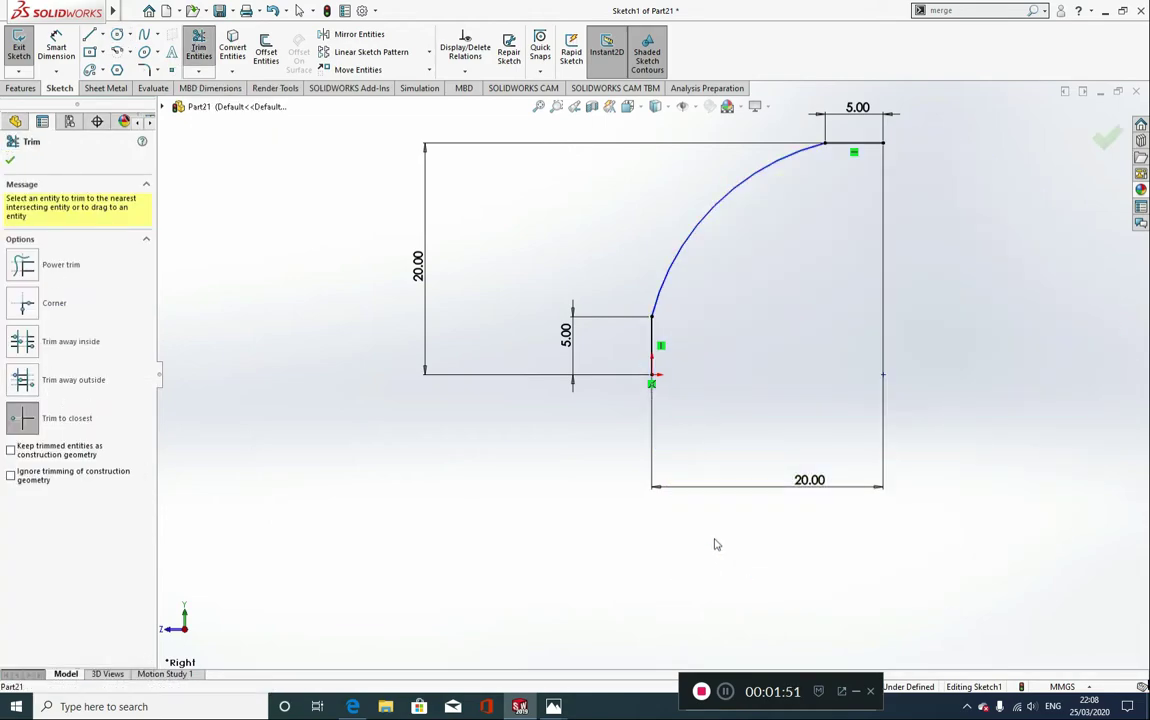
pyautogui.click(10, 158)
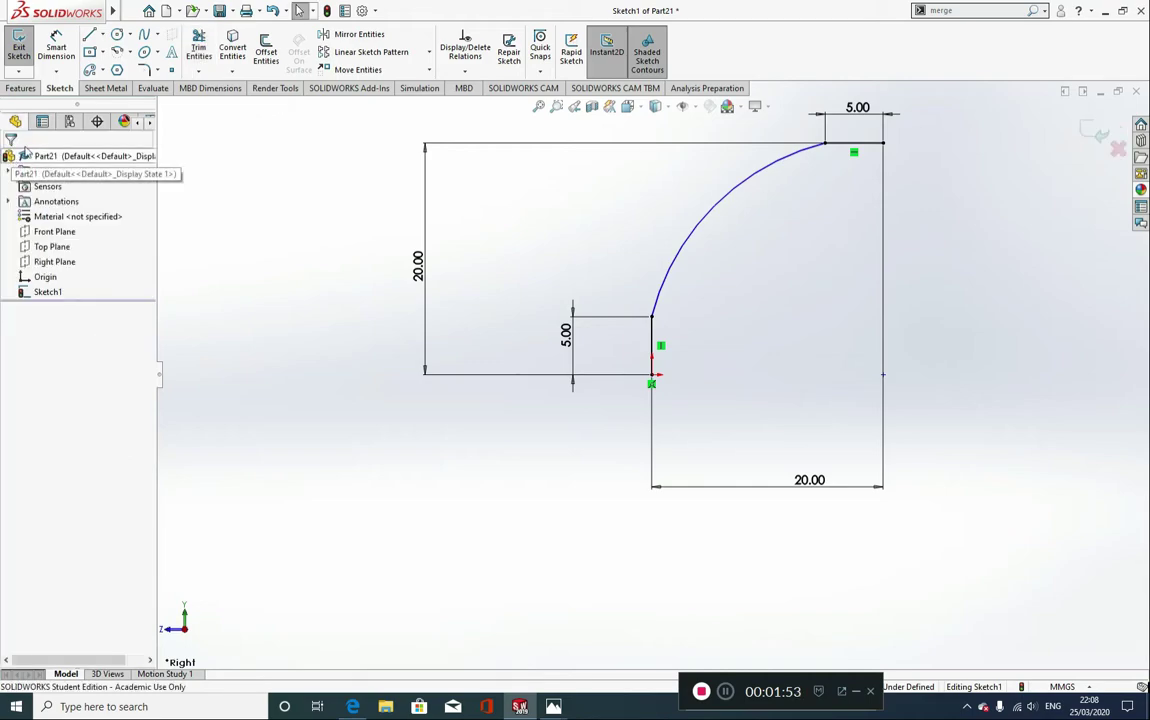
# Step: Dimension the connecting arc's radius to 15 mm and exit the sketch
pyautogui.click(58, 47)
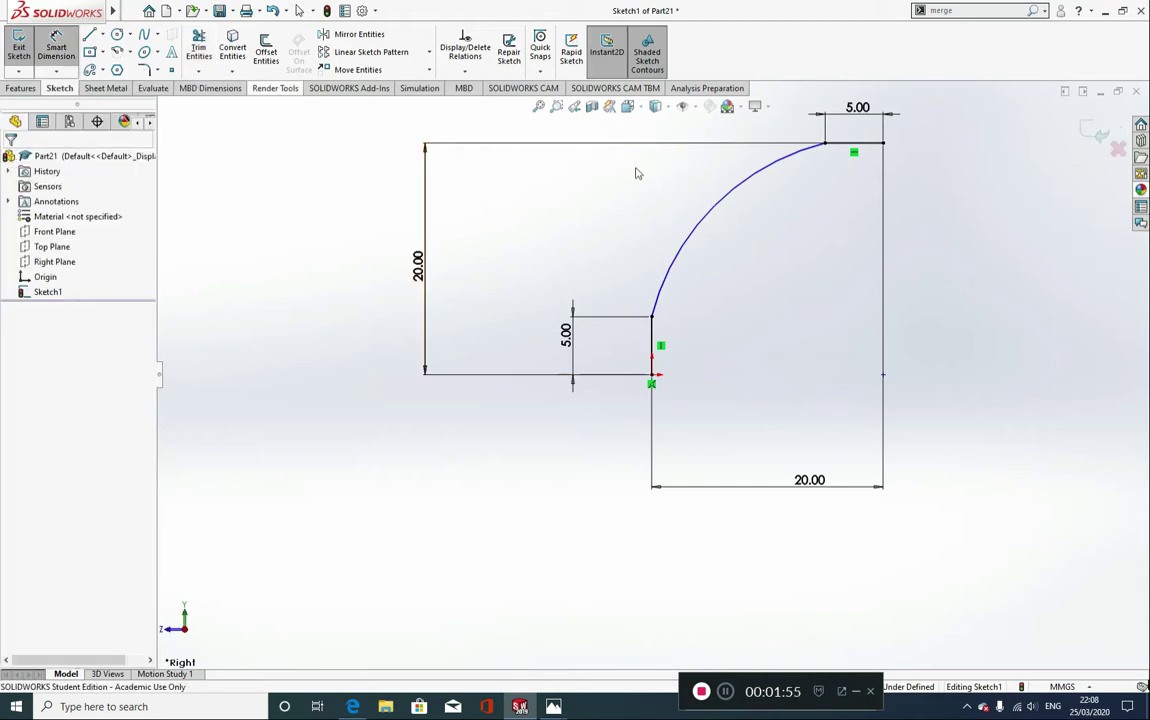
pyautogui.click(712, 208)
pyautogui.click(665, 181)
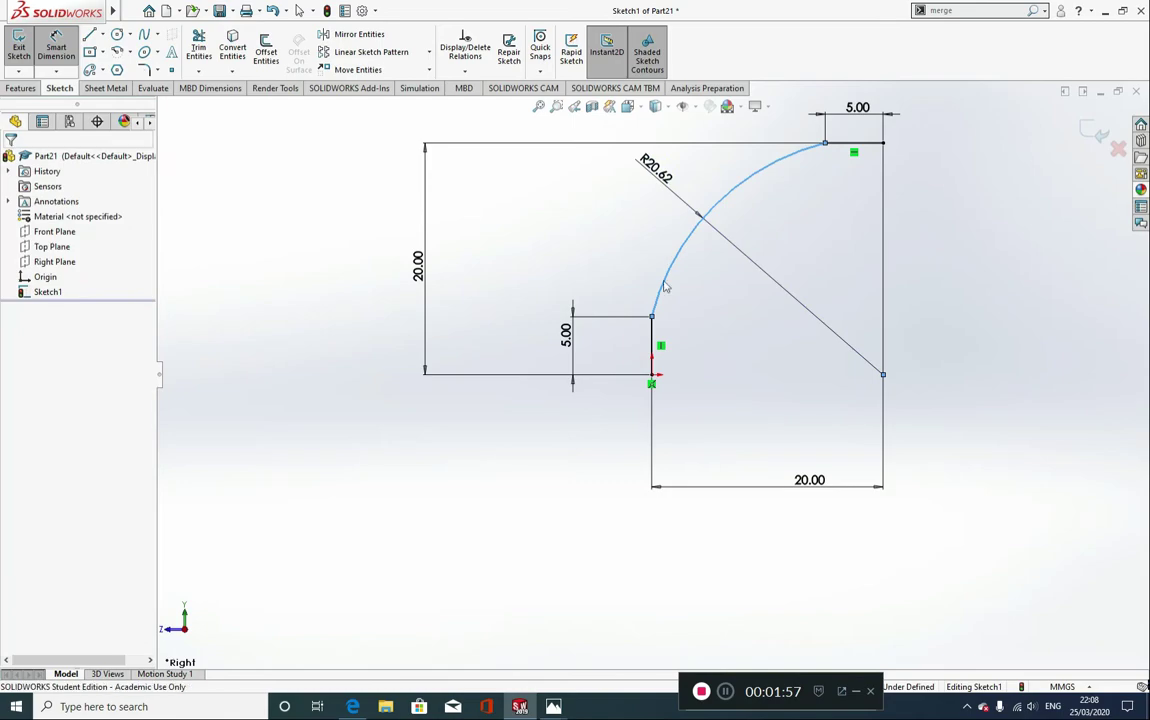
pyautogui.write('15')
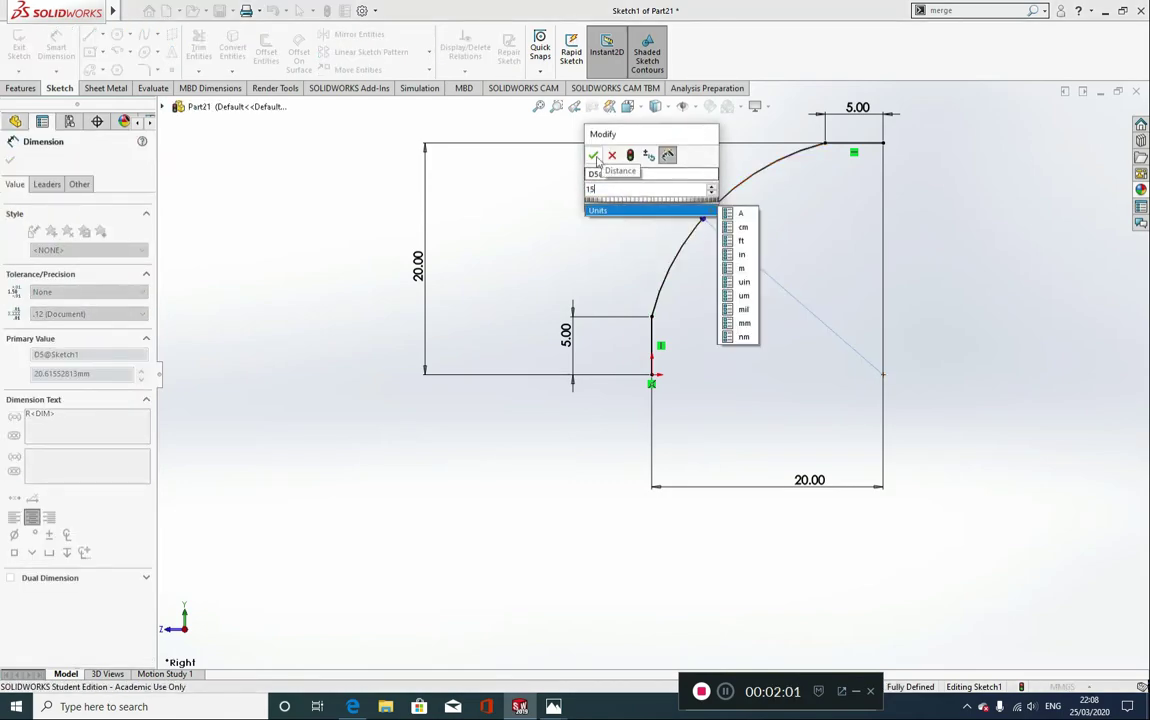
pyautogui.click(594, 156)
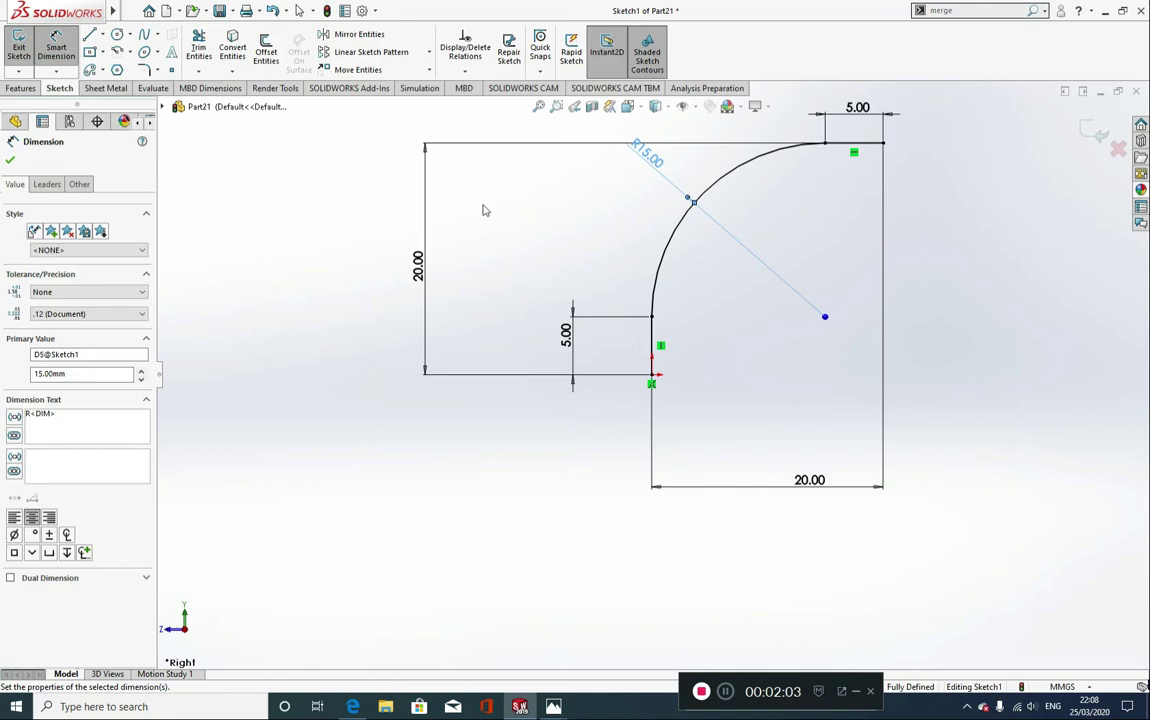
pyautogui.click(10, 159)
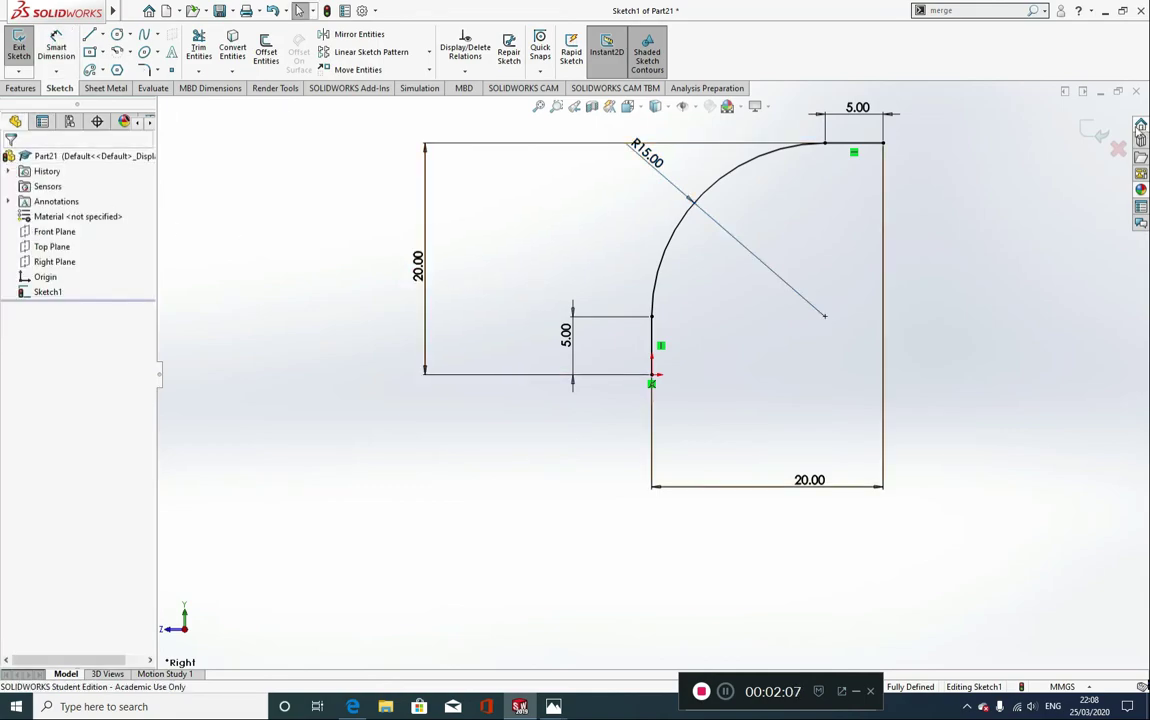
pyautogui.click(1047, 172)
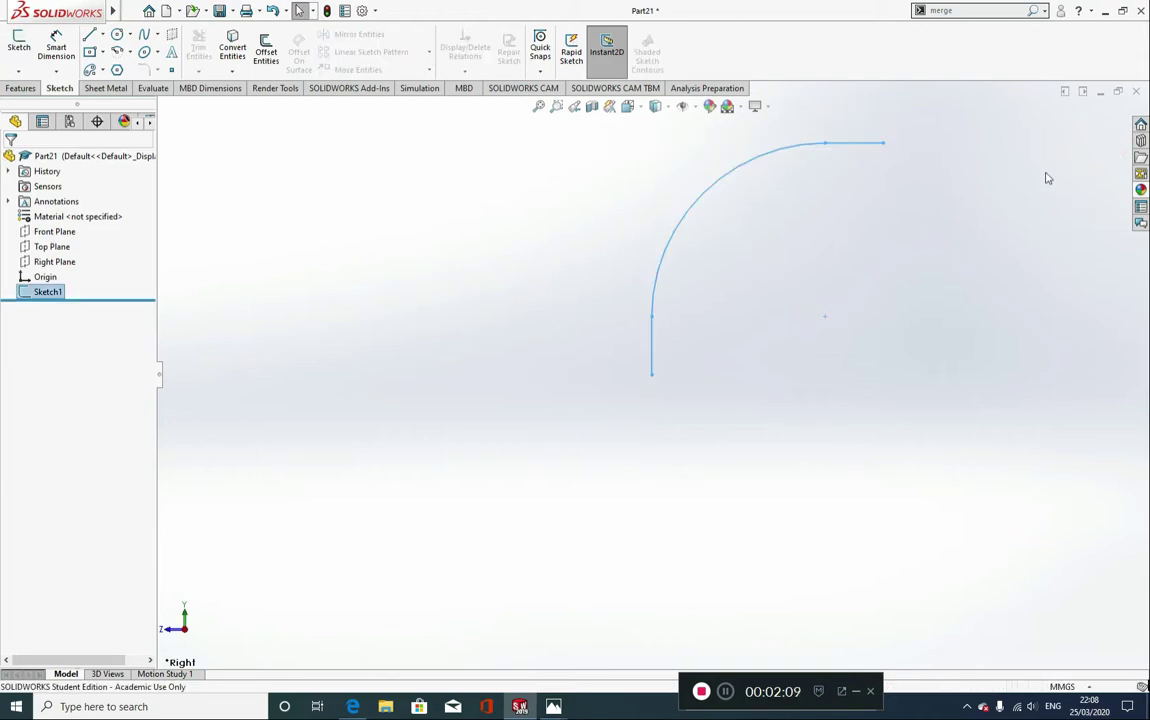
# Step: Start a sketch on the Top Plane and draw a circle of about 2.6 mm diameter centred on the origin
pyautogui.click(60, 246)
pyautogui.click(125, 236)
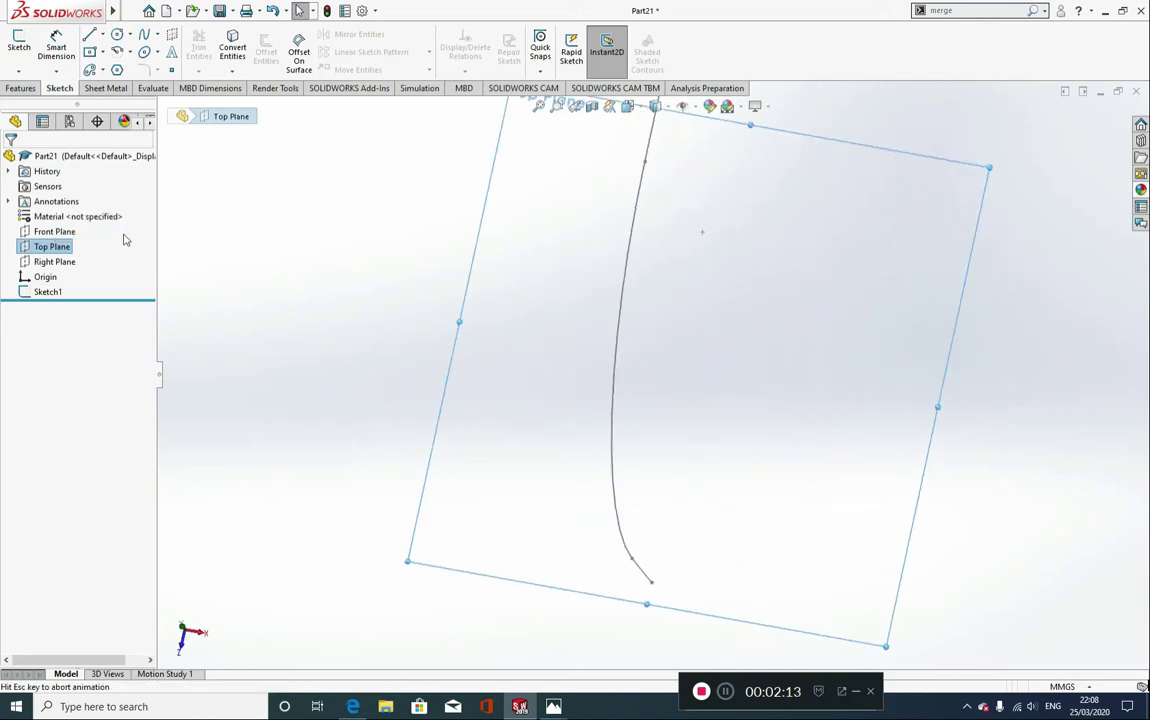
pyautogui.click(18, 42)
pyautogui.click(118, 36)
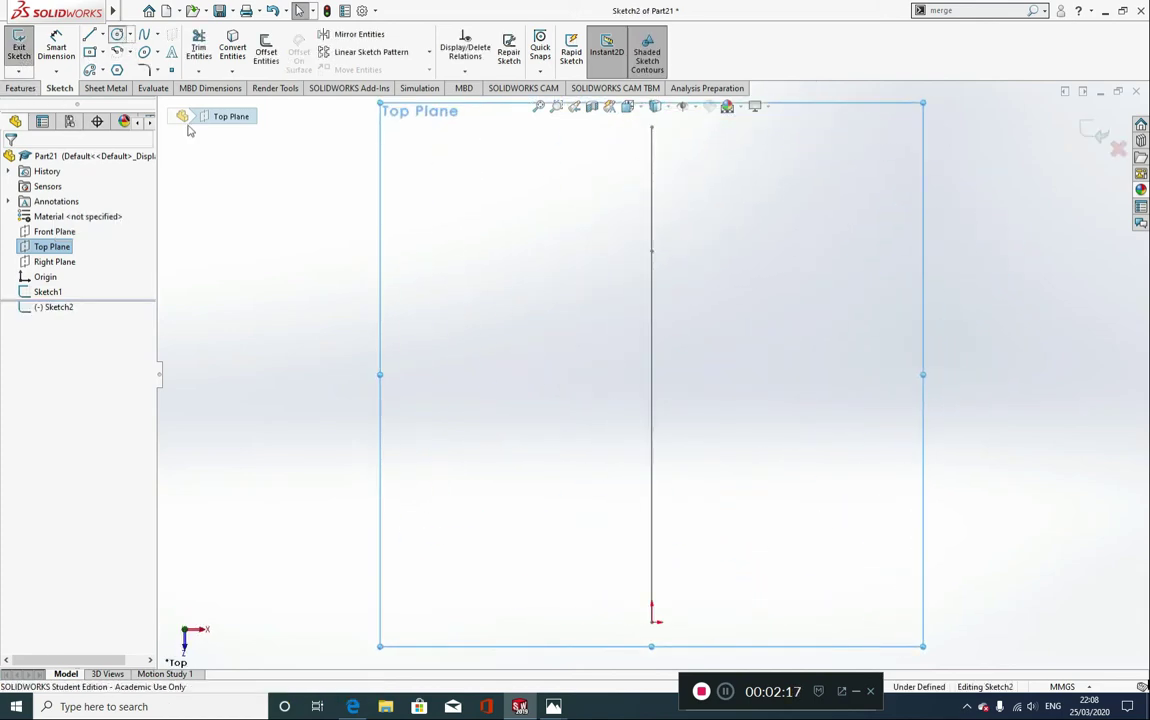
pyautogui.click(652, 619)
pyautogui.click(675, 601)
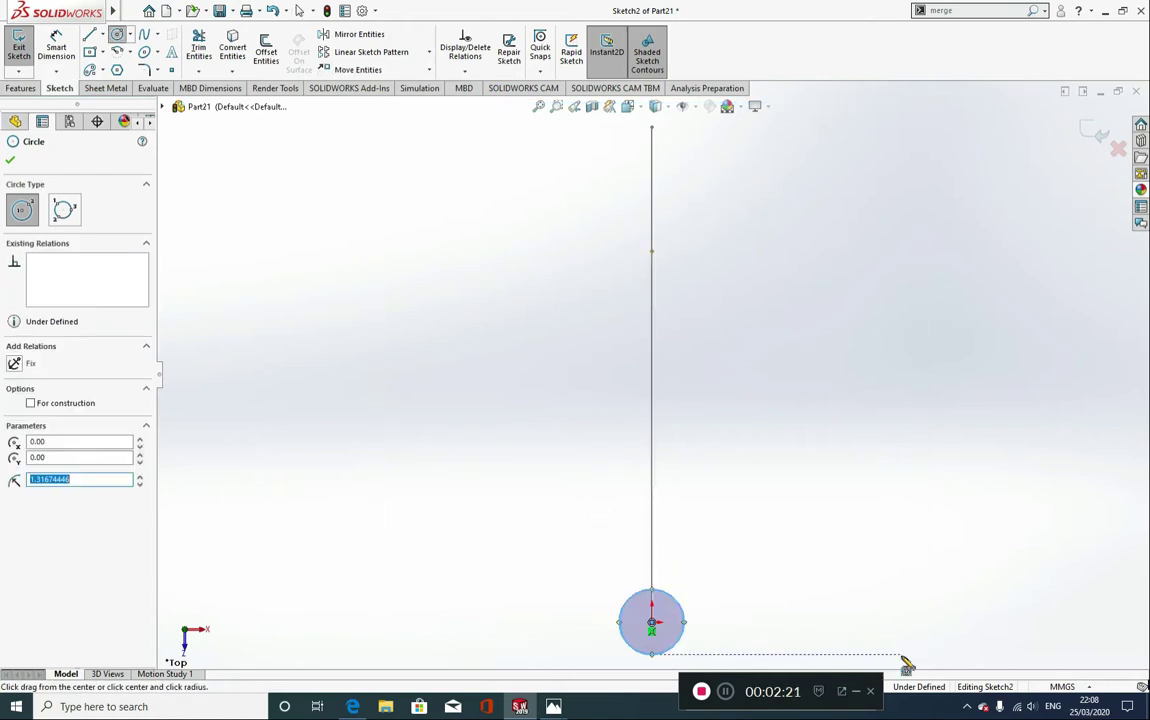
pyautogui.press('Escape')
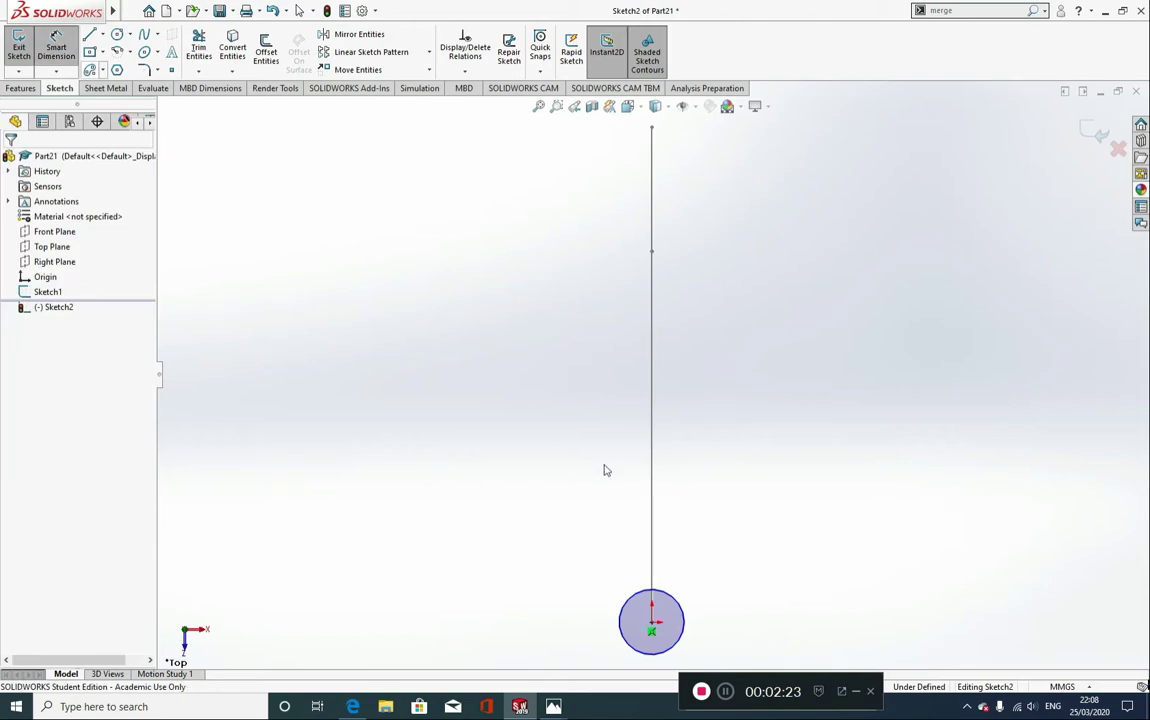
# Step: Dimension the circle's diameter to 5 mm and exit the sketch
pyautogui.click(673, 593)
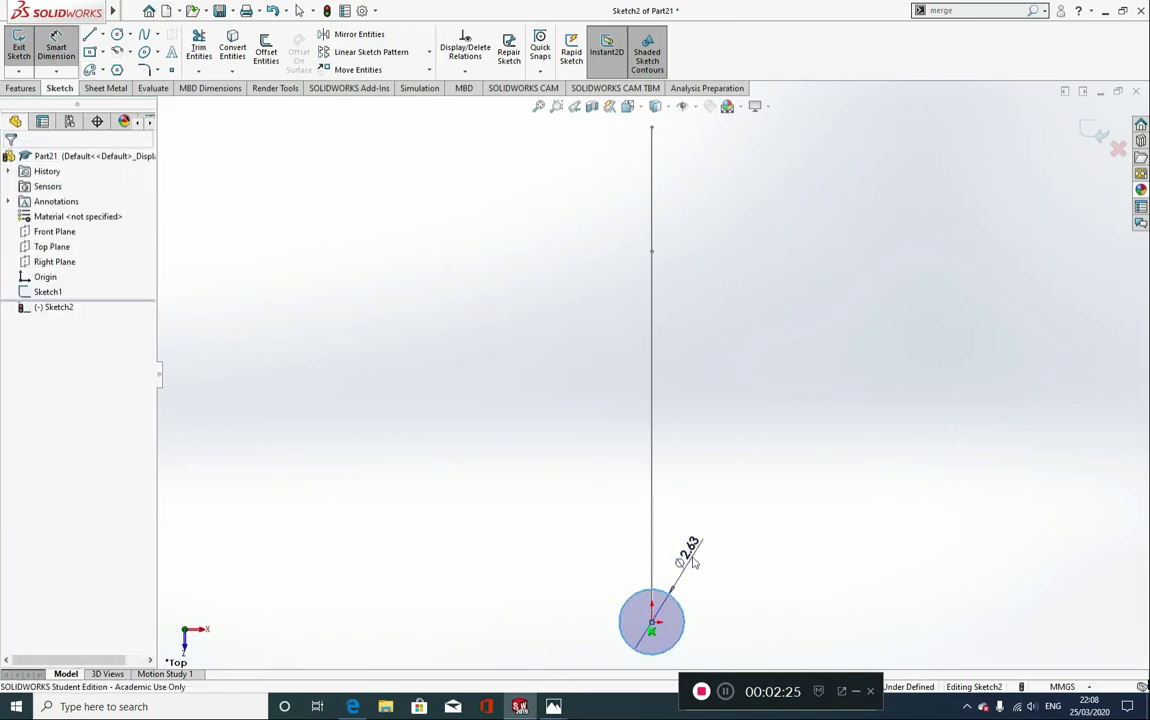
pyautogui.click(690, 558)
pyautogui.write('5')
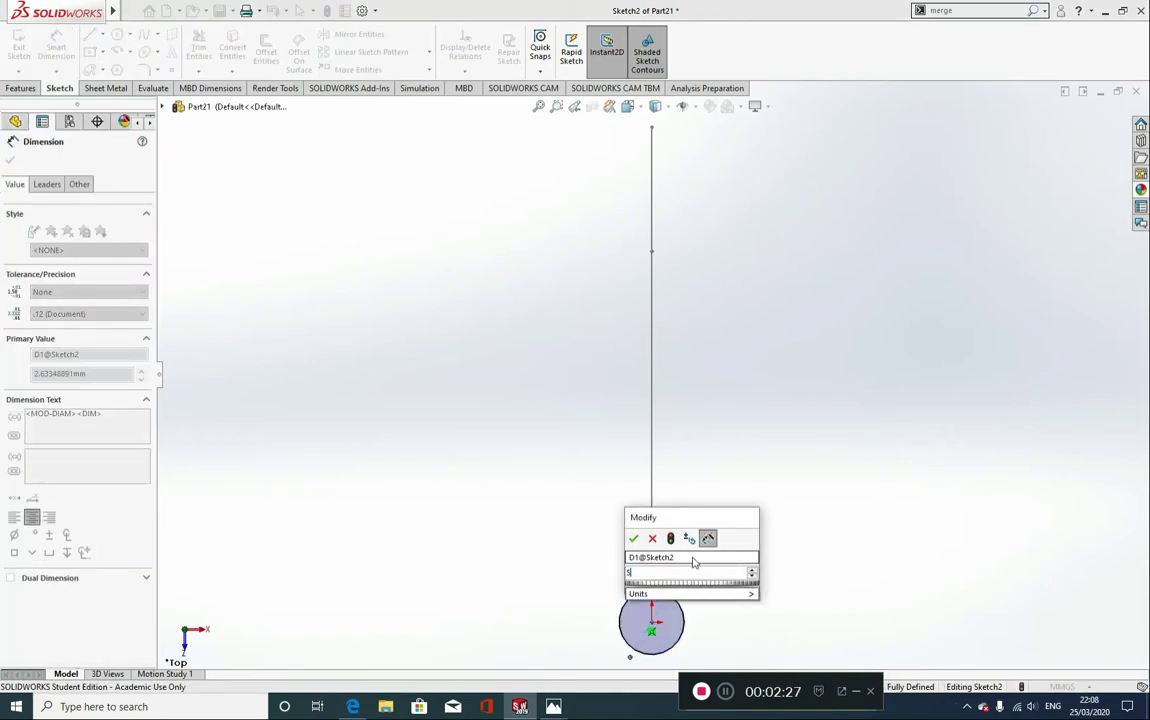
pyautogui.click(635, 540)
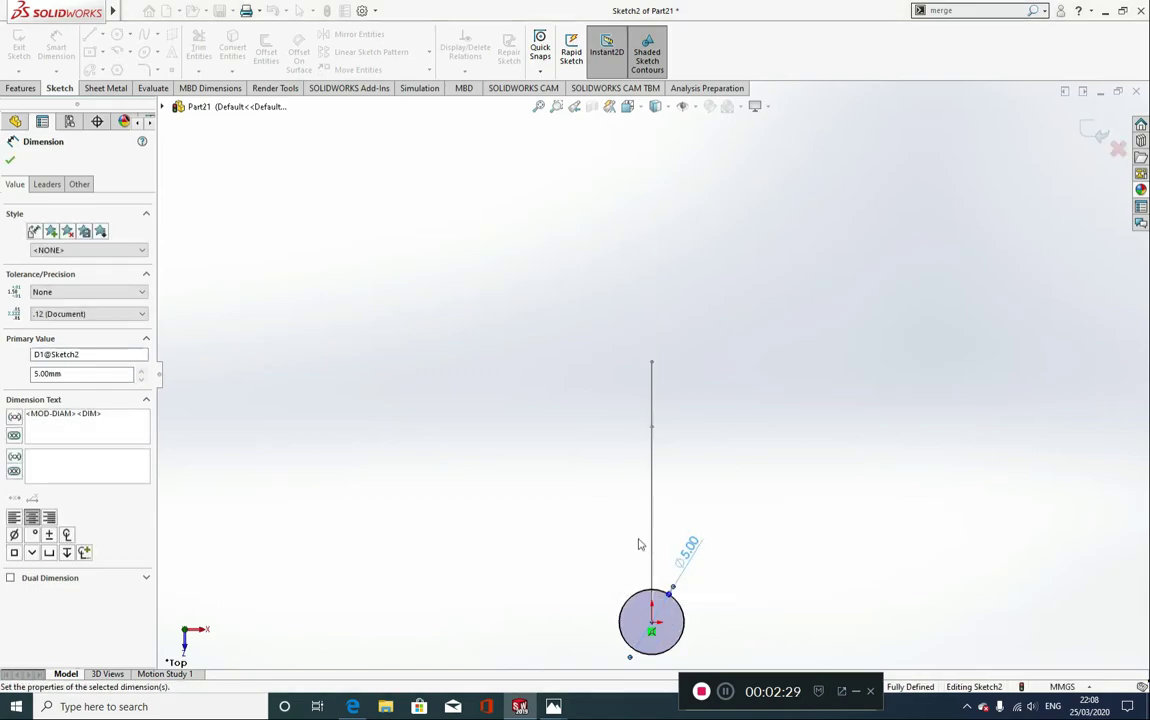
pyautogui.click(8, 162)
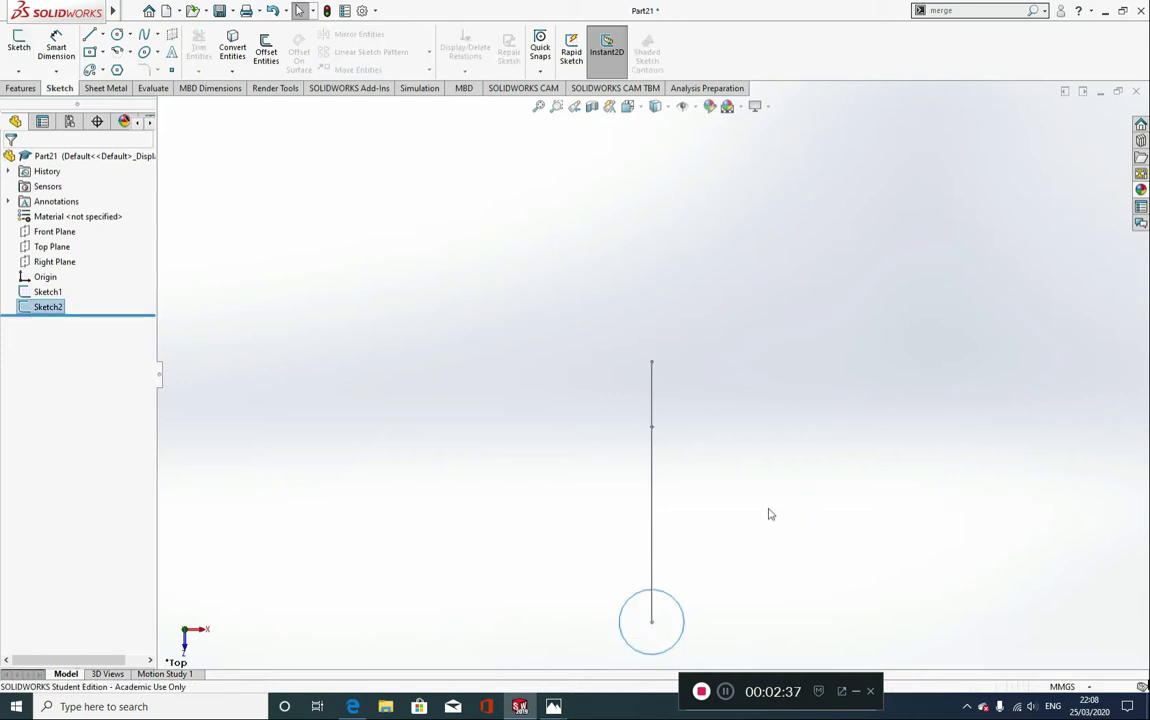
# Step: Create a Swept Boss/Base using the circle in Sketch2 as the profile and the bent line in Sketch1 as the path
pyautogui.hotkey('ctrl', '7')
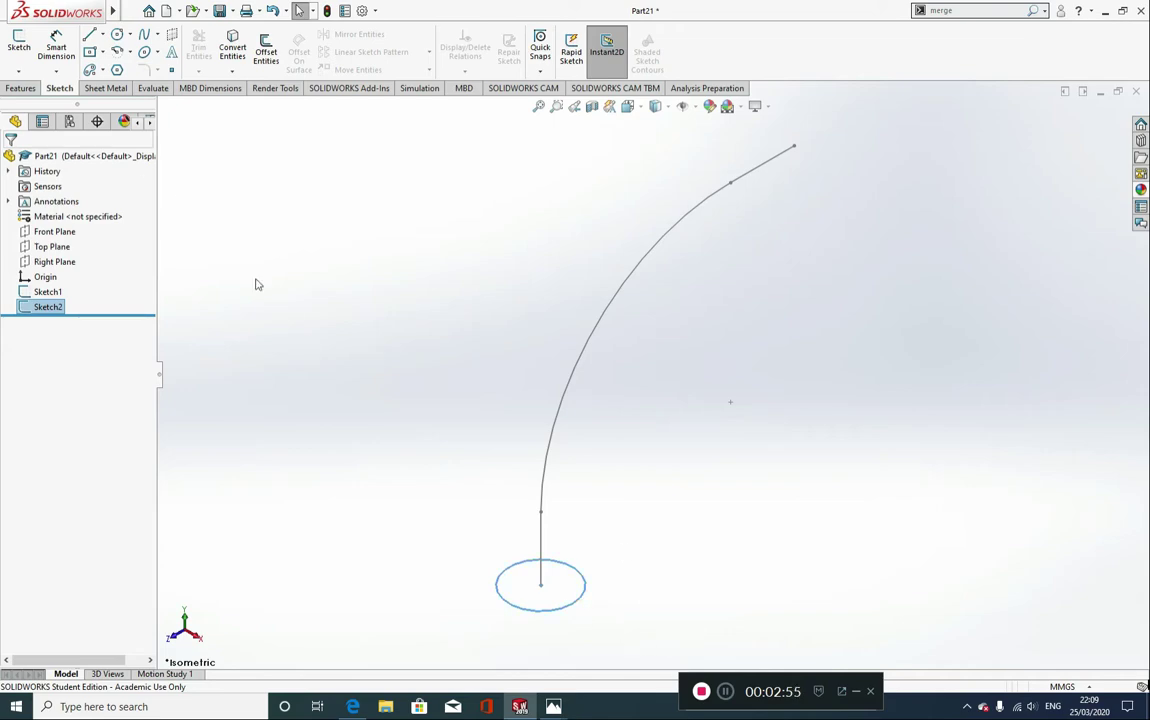
pyautogui.click(18, 89)
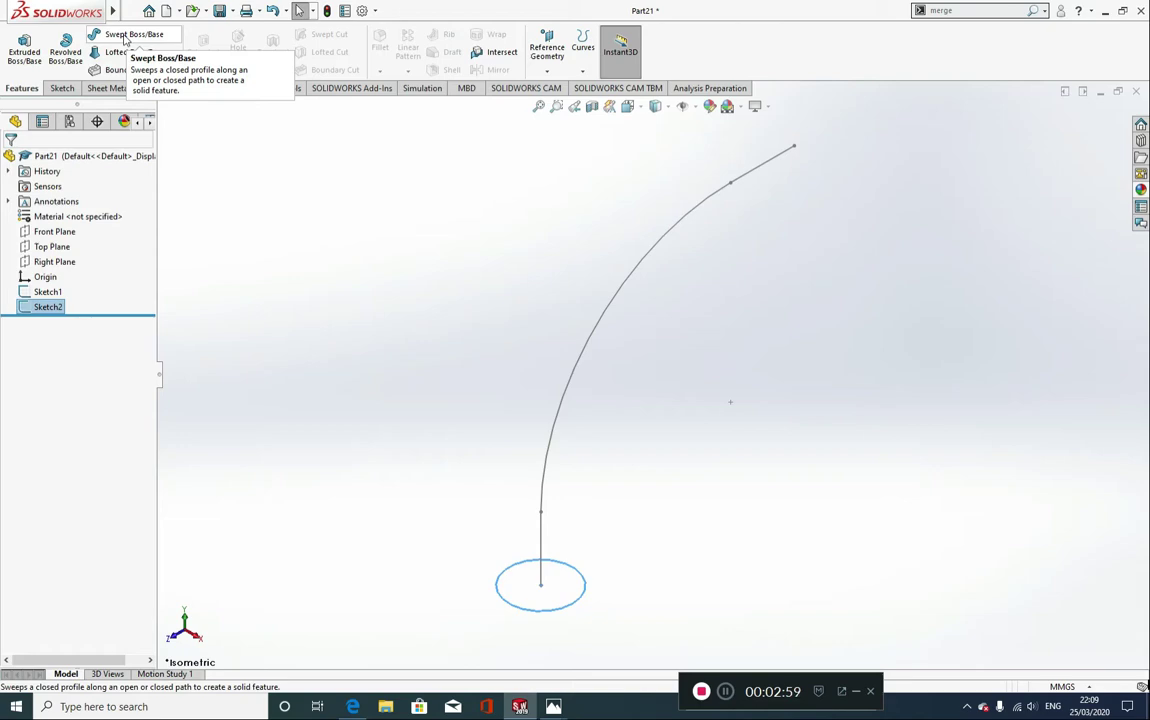
pyautogui.click(124, 36)
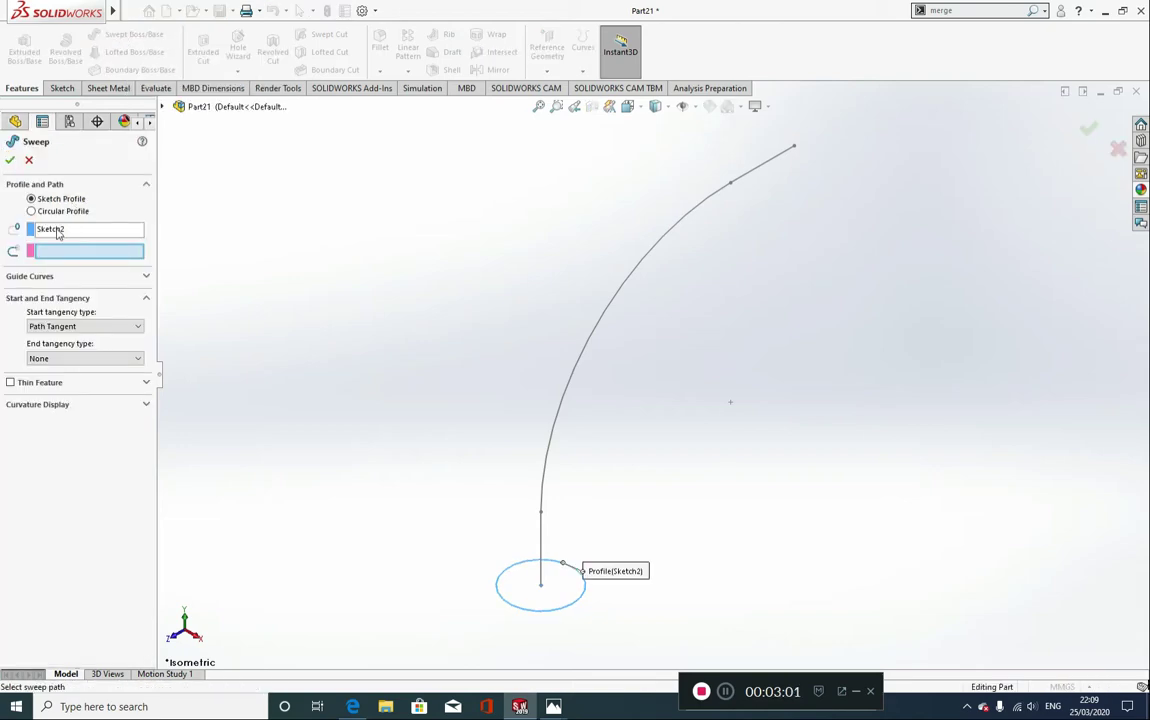
pyautogui.click(57, 231)
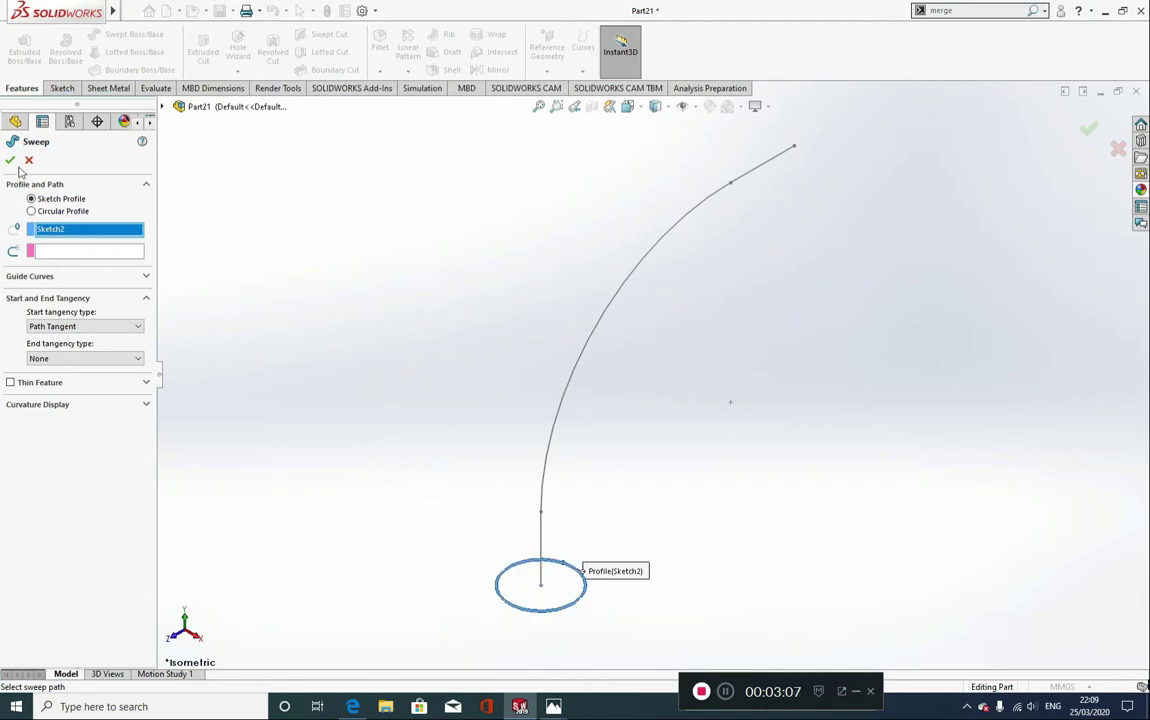
pyautogui.rightClick(57, 232)
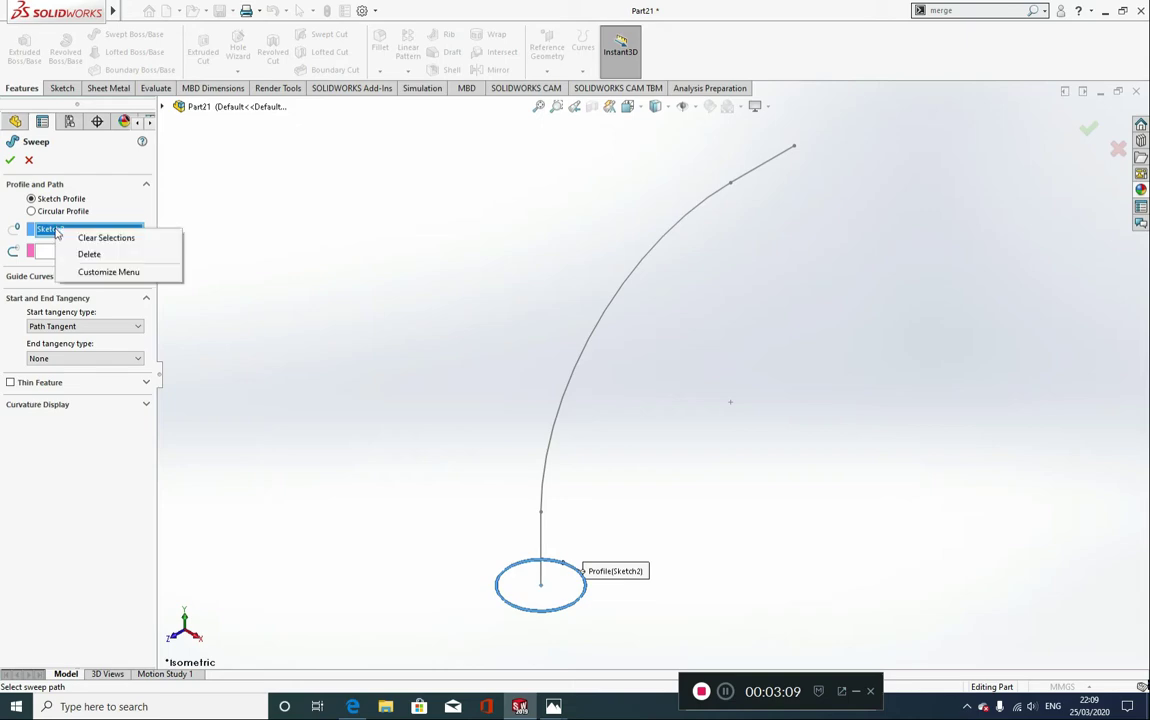
pyautogui.click(78, 254)
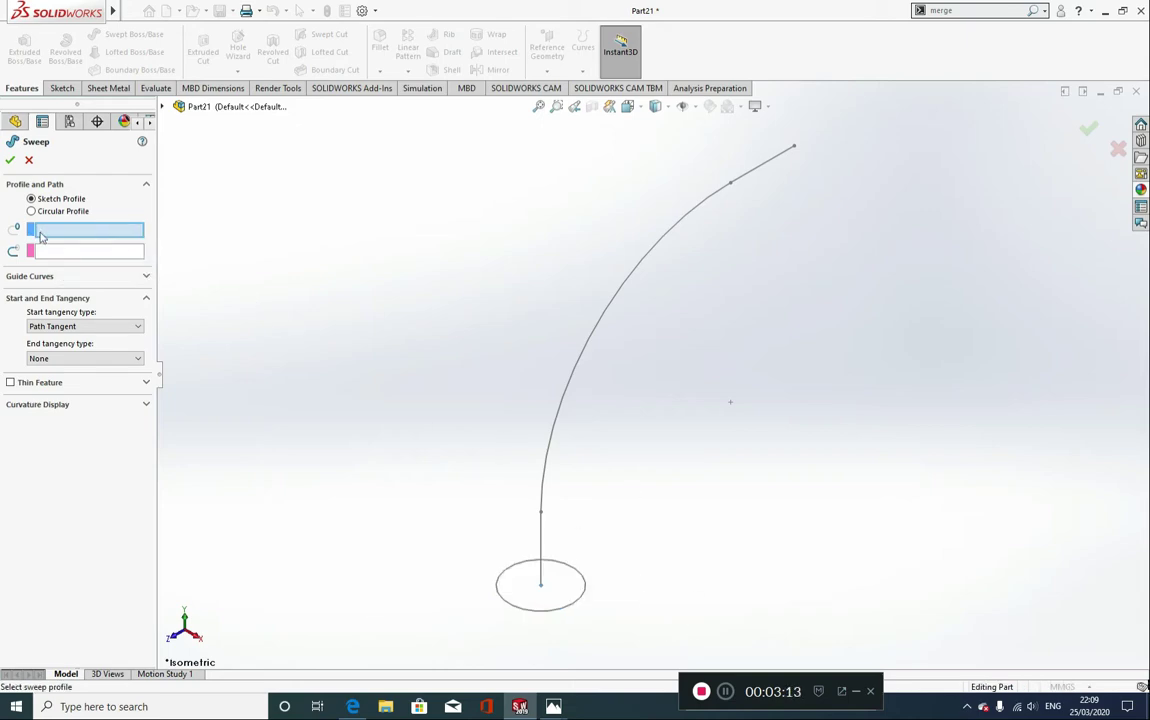
pyautogui.click(519, 609)
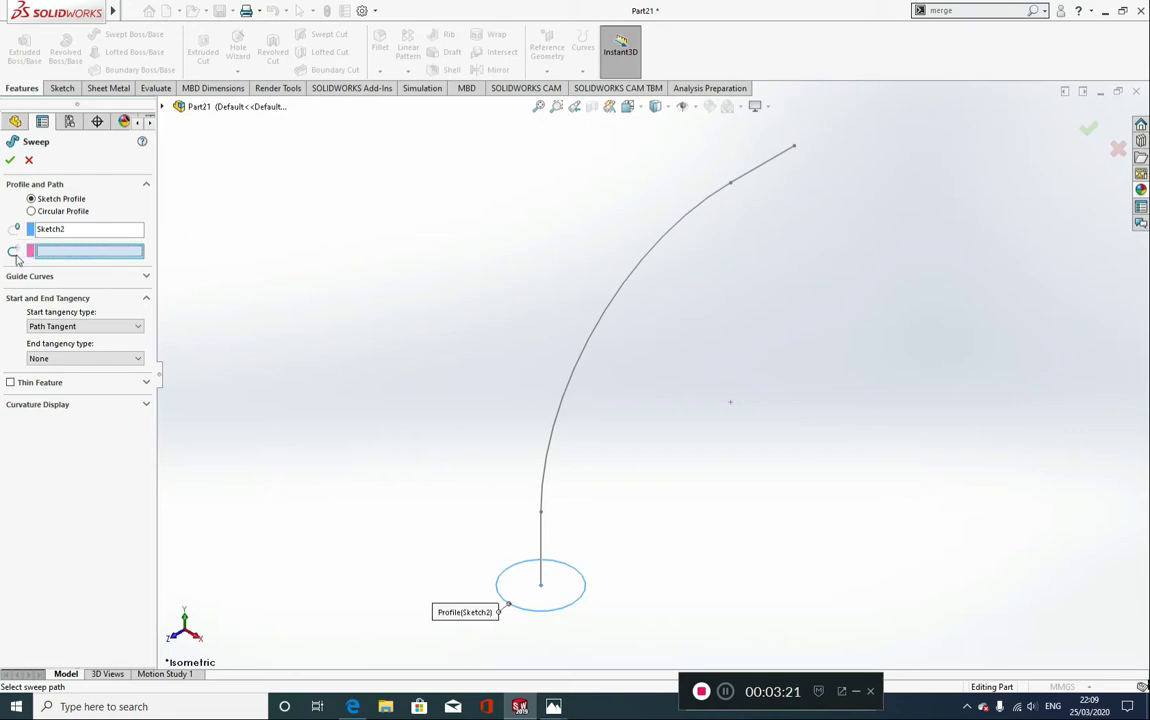
pyautogui.click(601, 326)
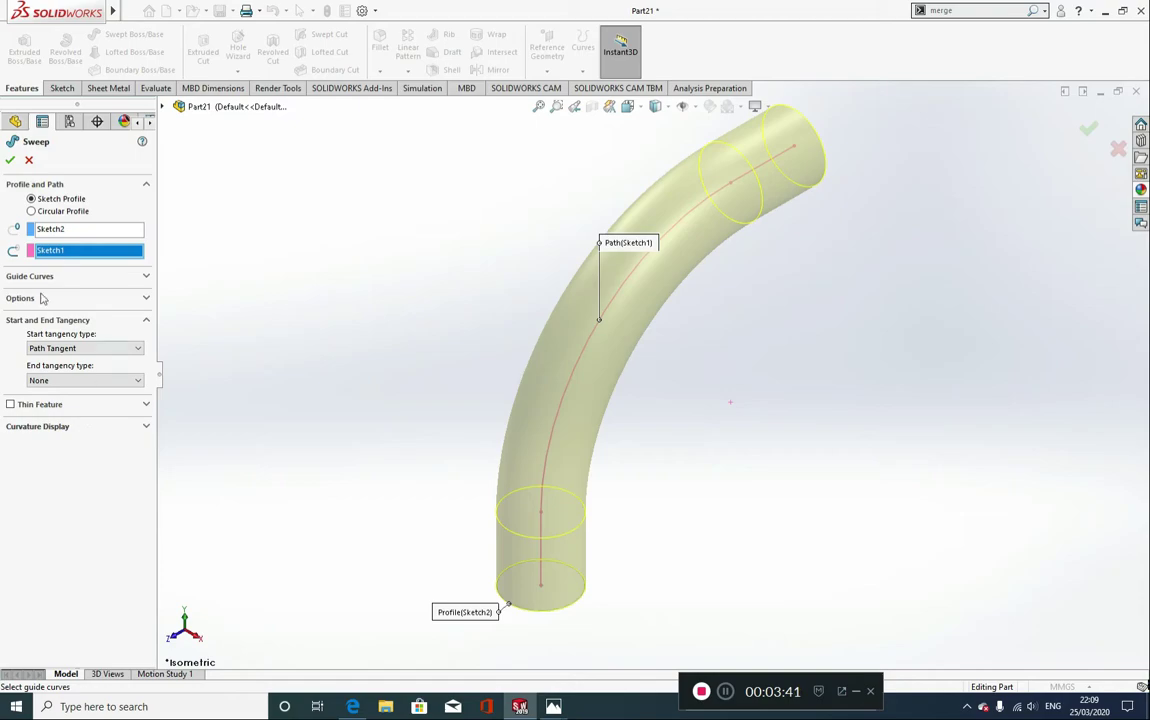
pyautogui.click(10, 162)
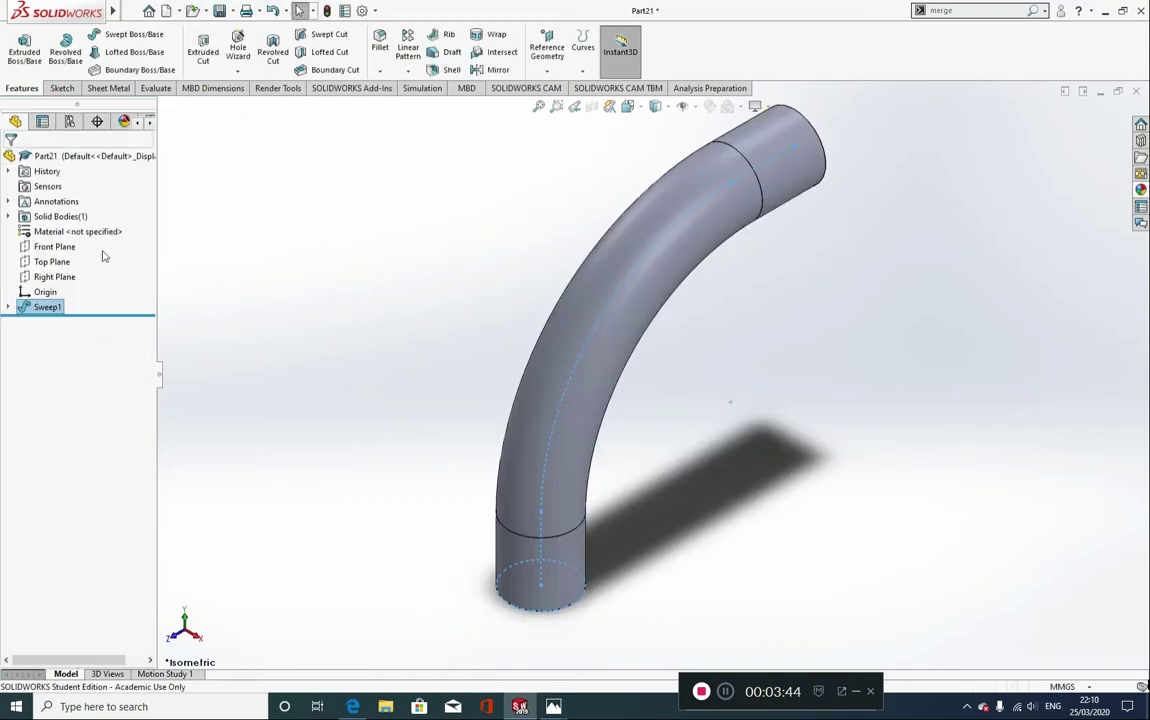
# Step: Switch to Photos to examine the finished part in Fidget Toy Part.jpg, and return to the SolidWorks model
pyautogui.moveTo(716, 513); pyautogui.dragTo(485, 585, button='middle')
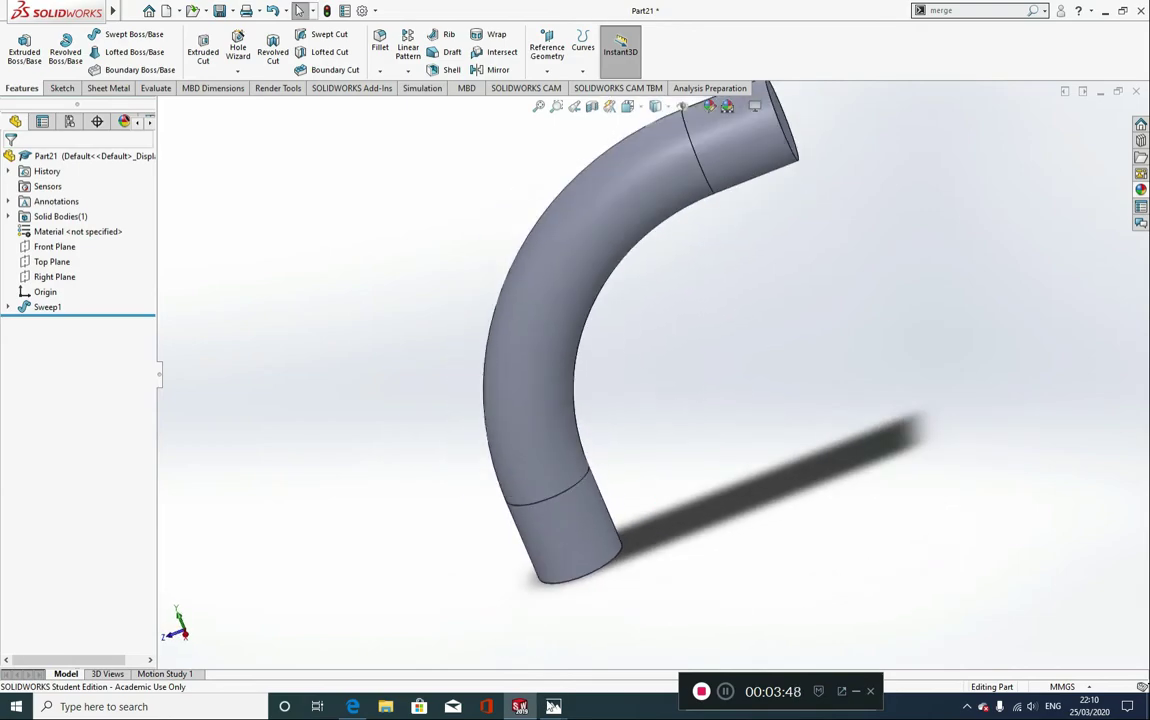
pyautogui.moveTo(553, 706)
pyautogui.click(510, 657)
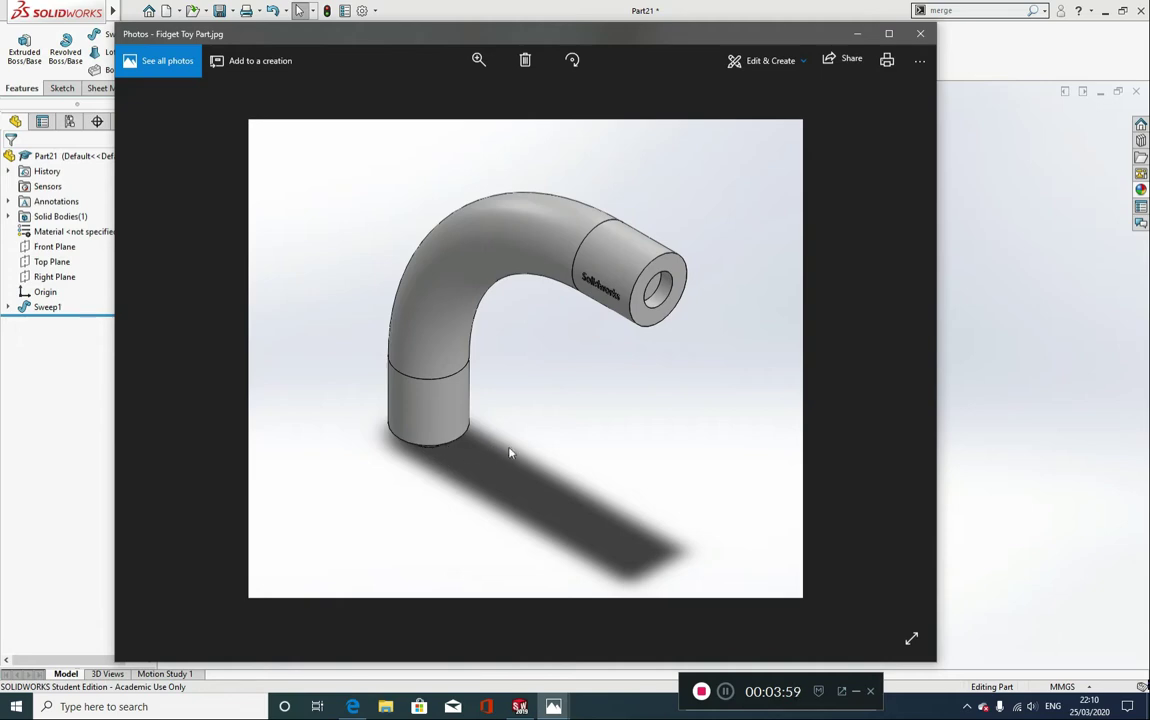
pyautogui.click(519, 703)
# Step: Start a sketch on the end face of the tube's horizontal leg and draw a concentric circle of about 2 mm diameter
pyautogui.moveTo(700, 480); pyautogui.dragTo(740, 400, button='middle')
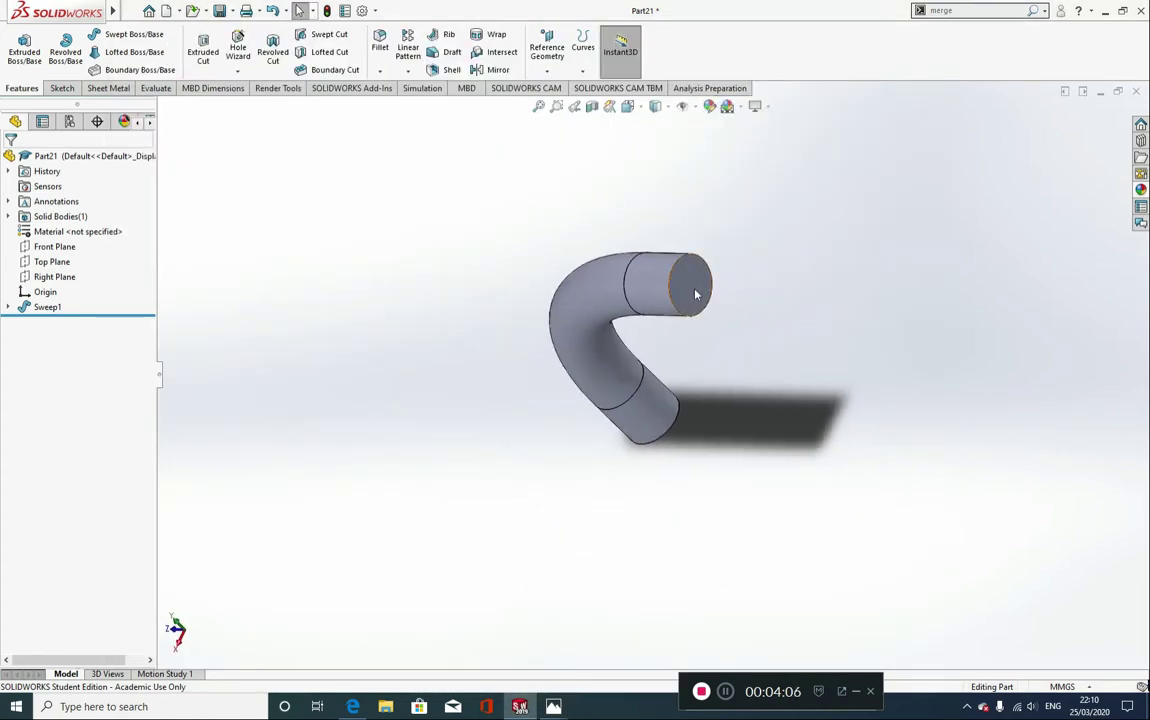
pyautogui.click(698, 286)
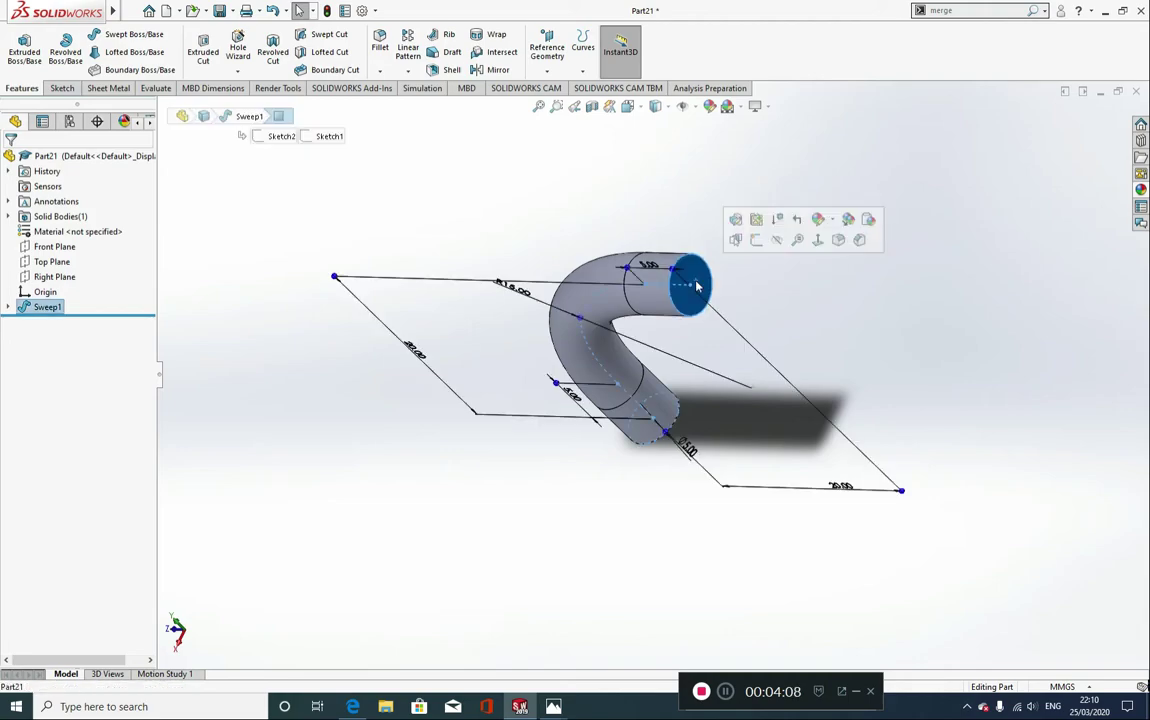
pyautogui.click(817, 239)
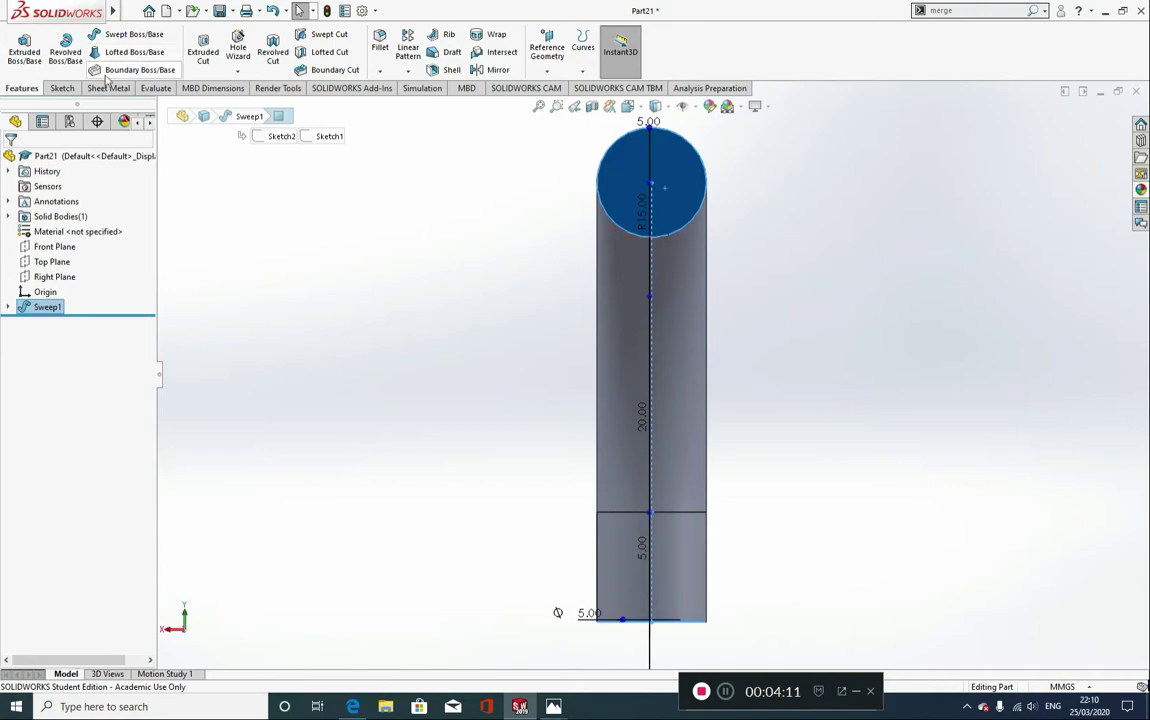
pyautogui.click(68, 88)
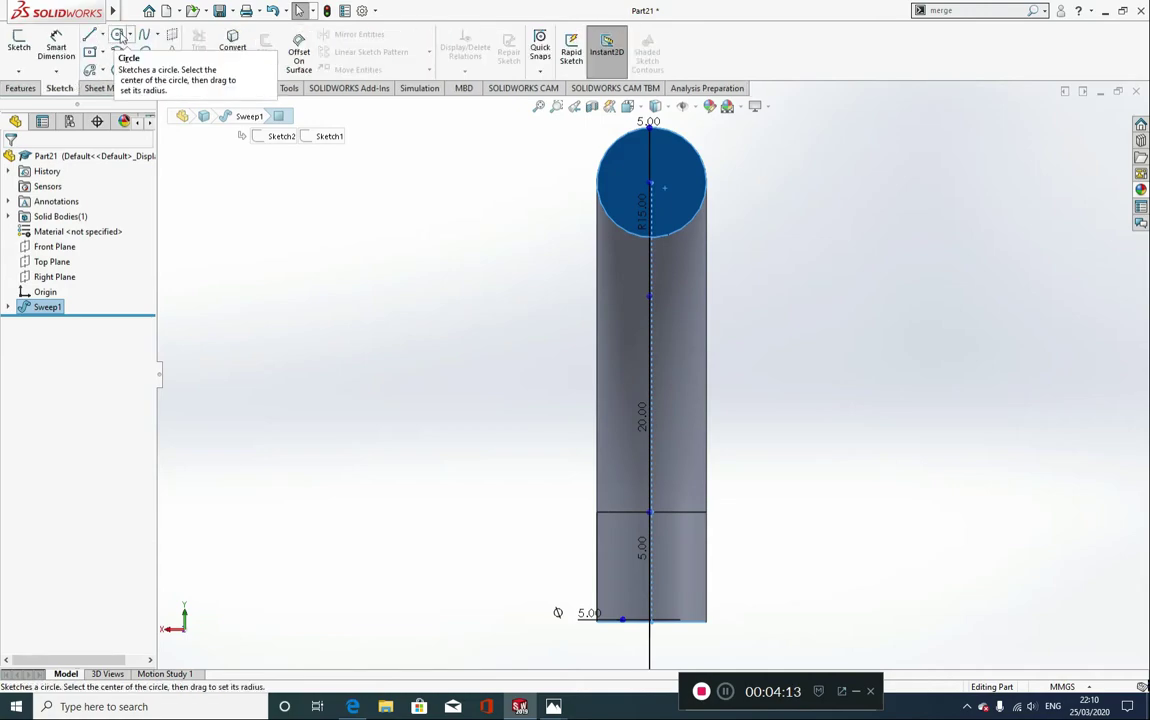
pyautogui.click(116, 35)
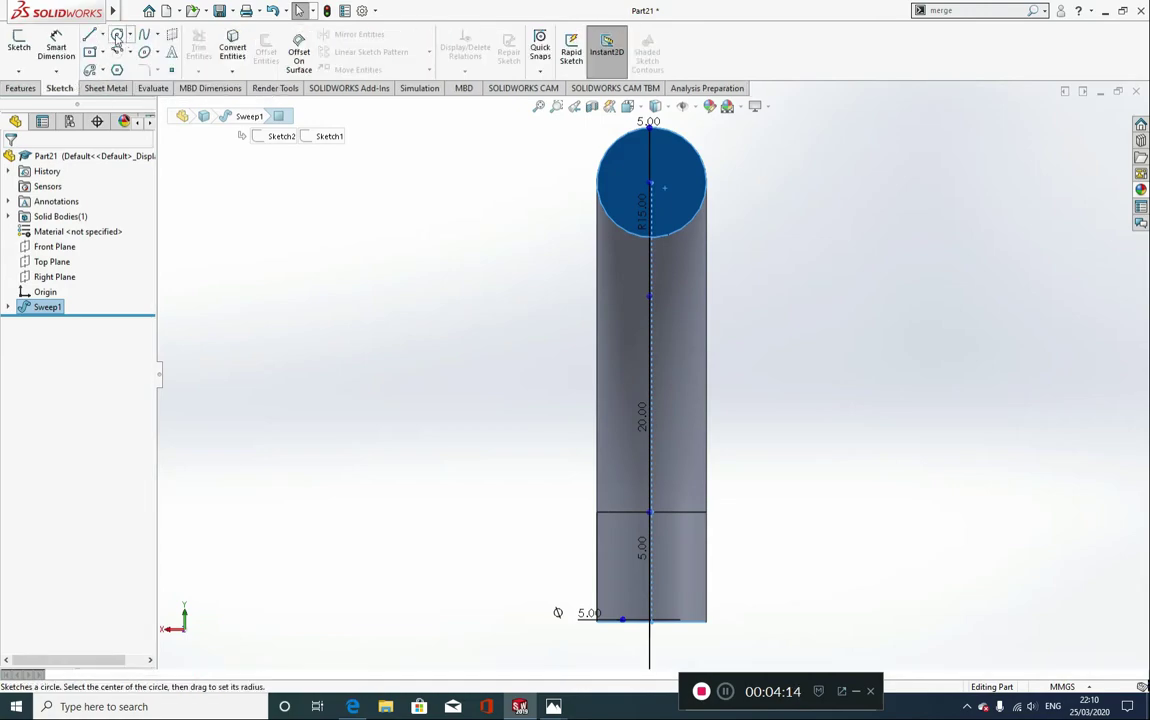
pyautogui.click(652, 182)
pyautogui.click(661, 162)
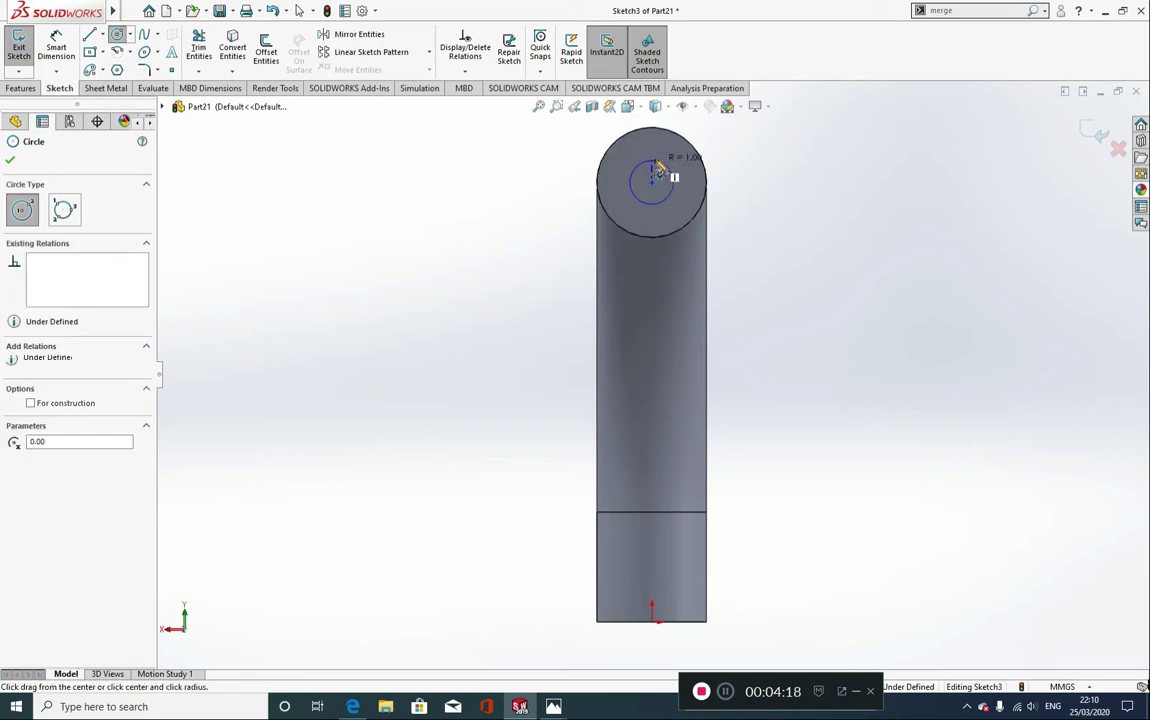
# Step: Dimension the circle's diameter on the horizontal leg's end face to 2.5 mm
pyautogui.click(64, 53)
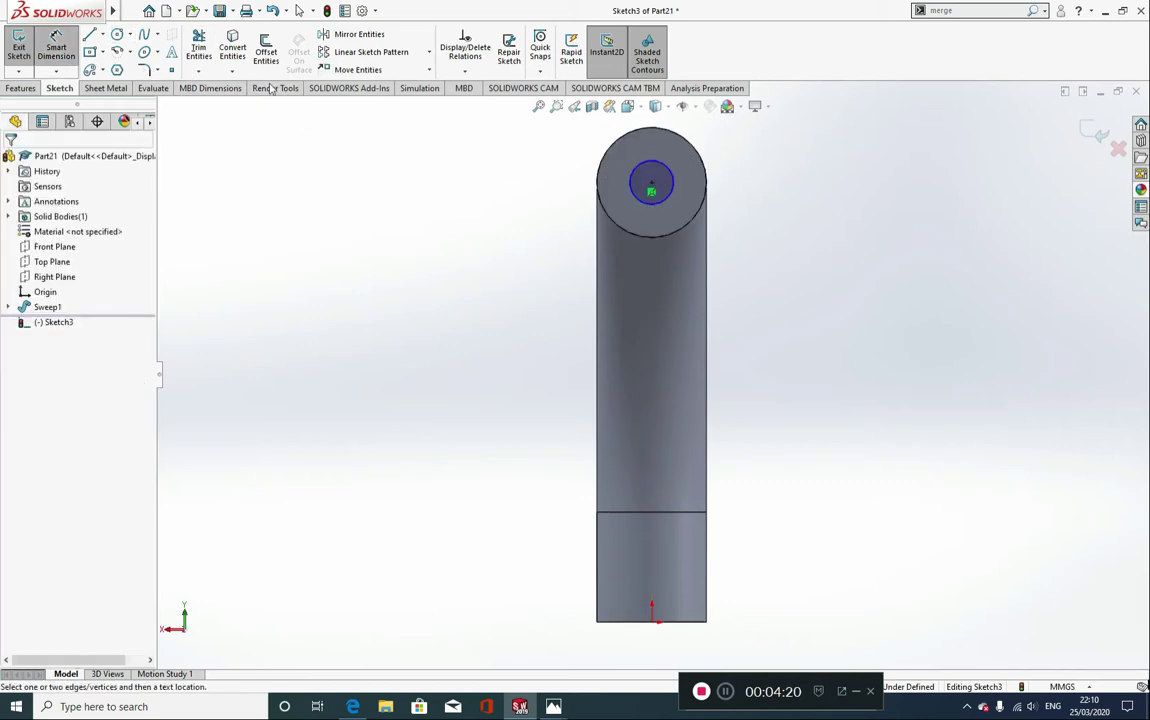
pyautogui.click(705, 170)
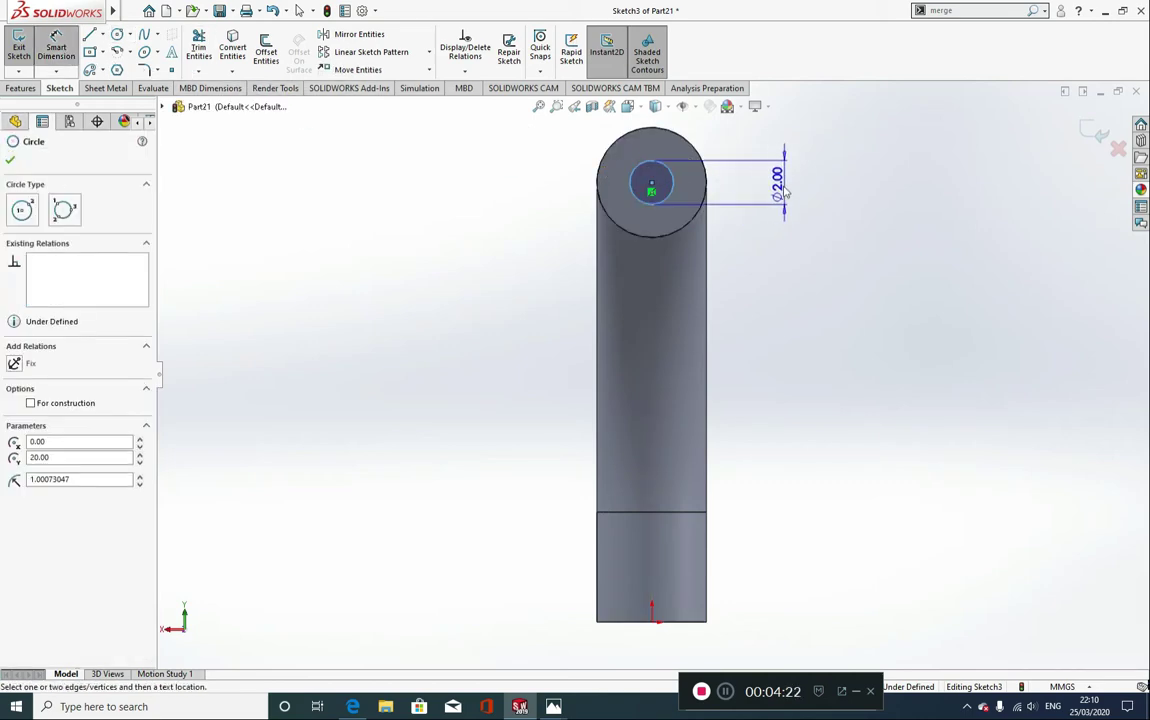
pyautogui.click(797, 186)
pyautogui.write('2.5')
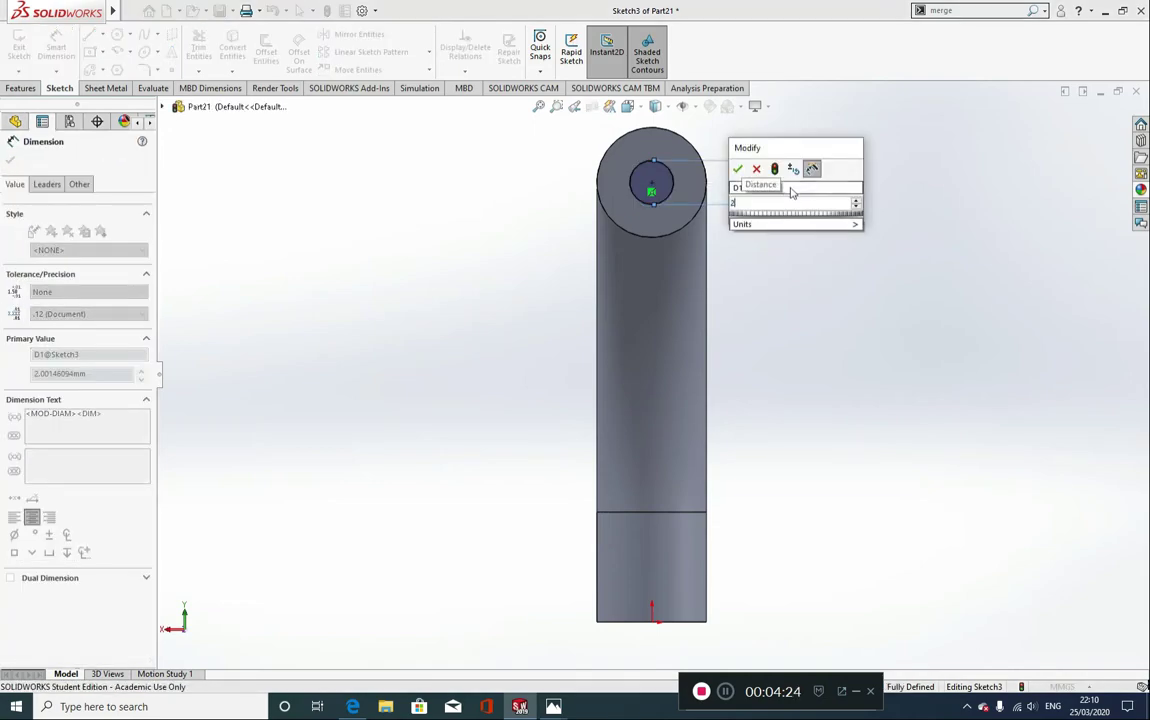
pyautogui.click(737, 168)
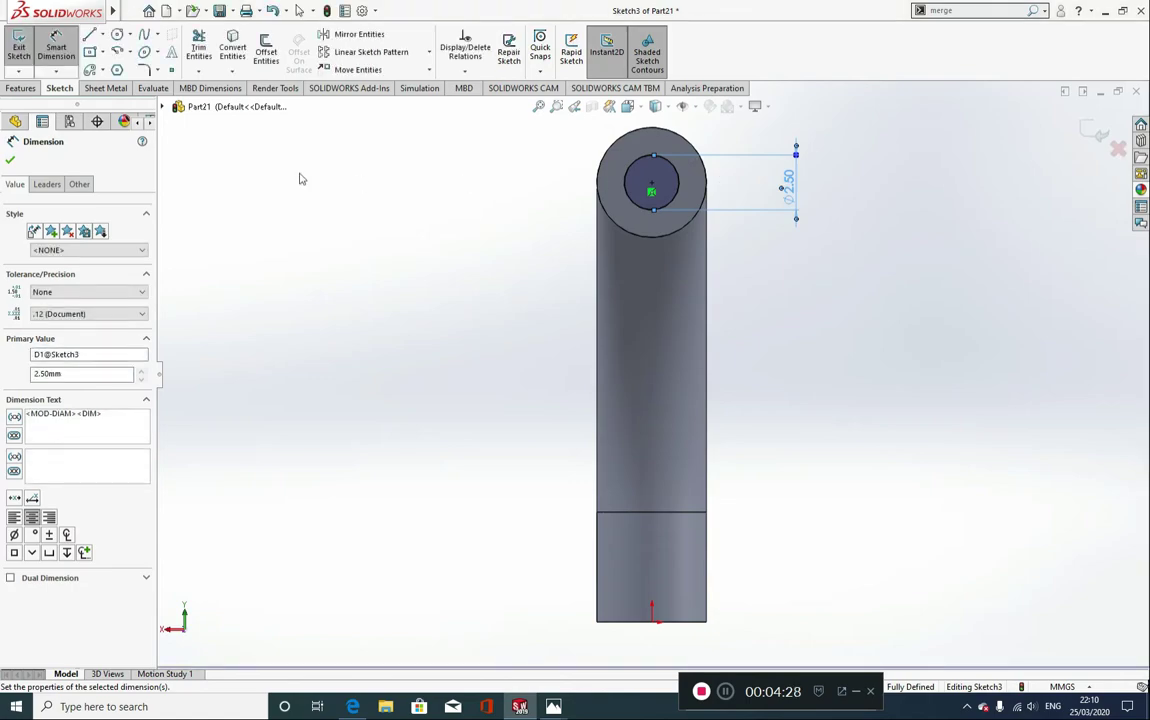
# Step: Cut the 2.5 mm circle into the horizontal leg's end with a blind Extruded Cut 1 mm deep
pyautogui.click(20, 88)
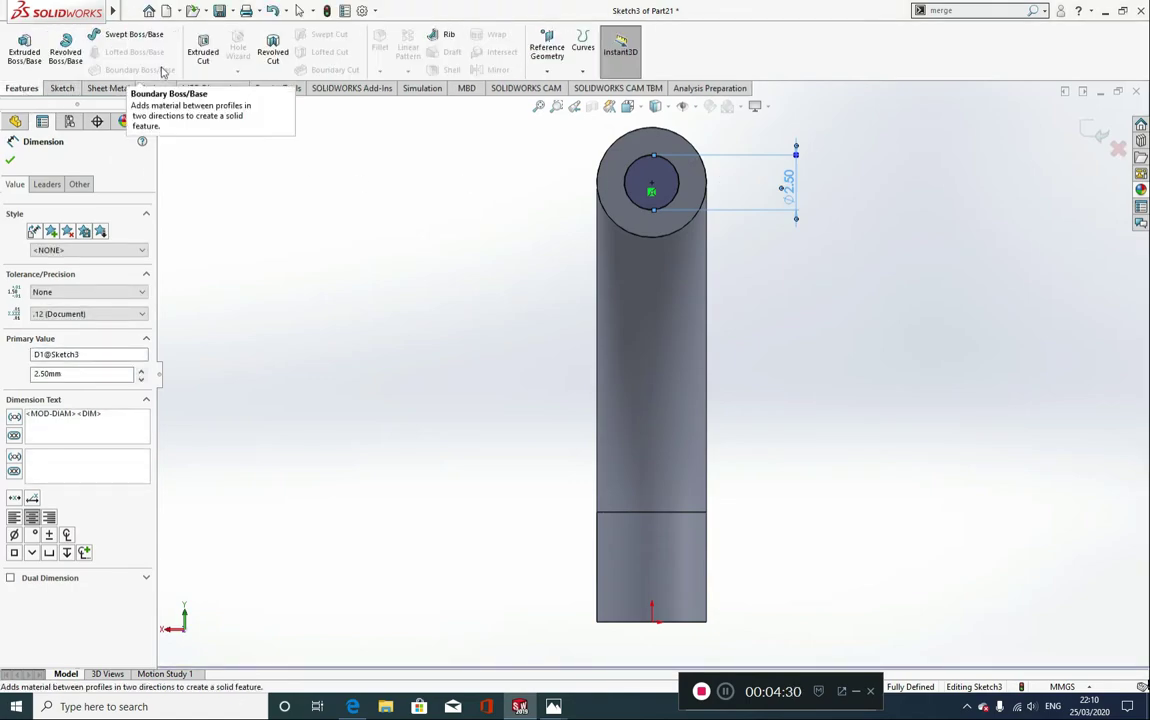
pyautogui.click(198, 48)
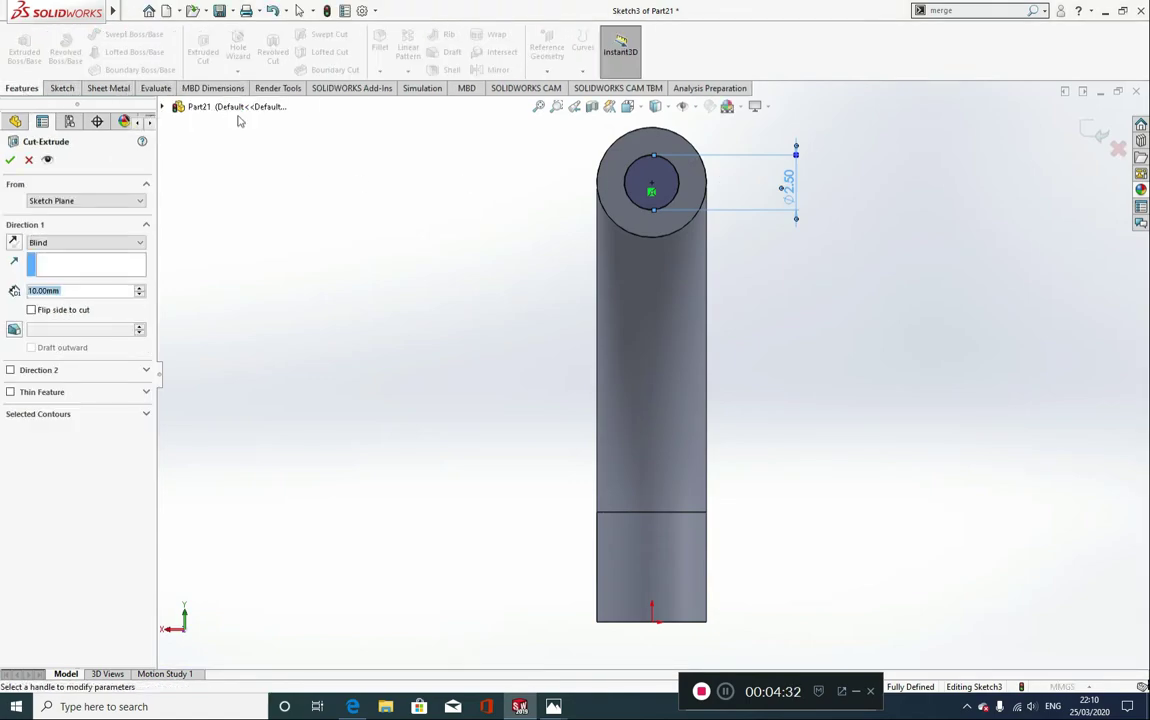
pyautogui.click(84, 291)
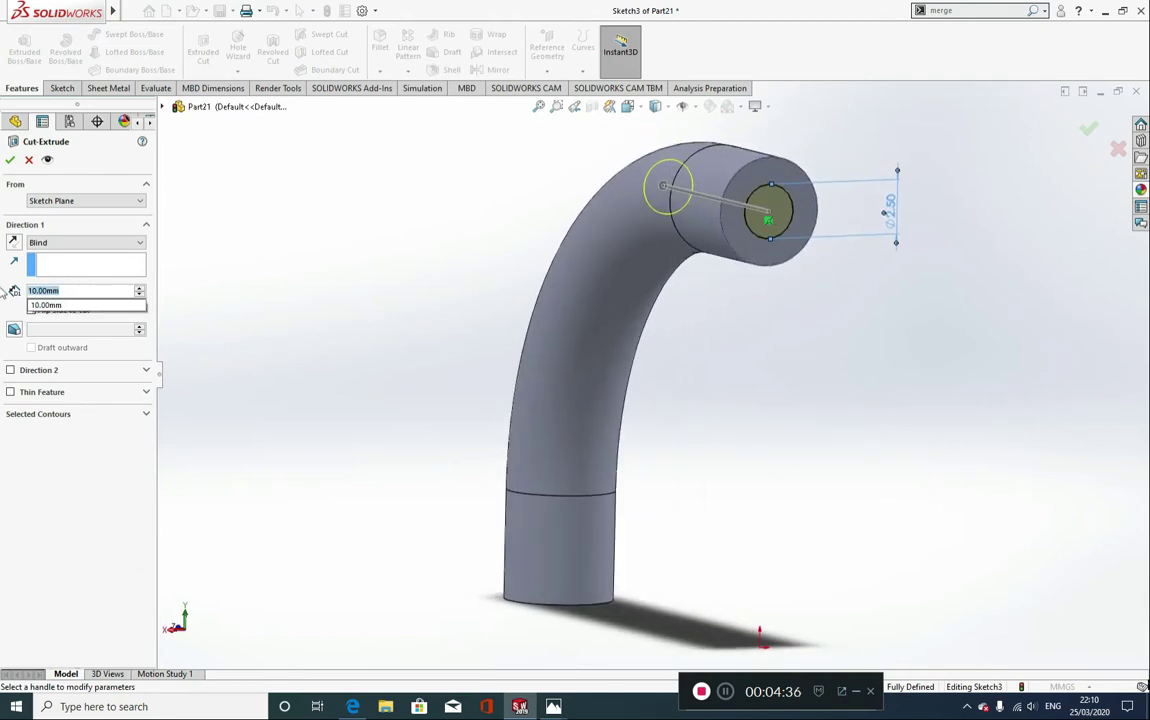
pyautogui.write('1')
pyautogui.press('Return')
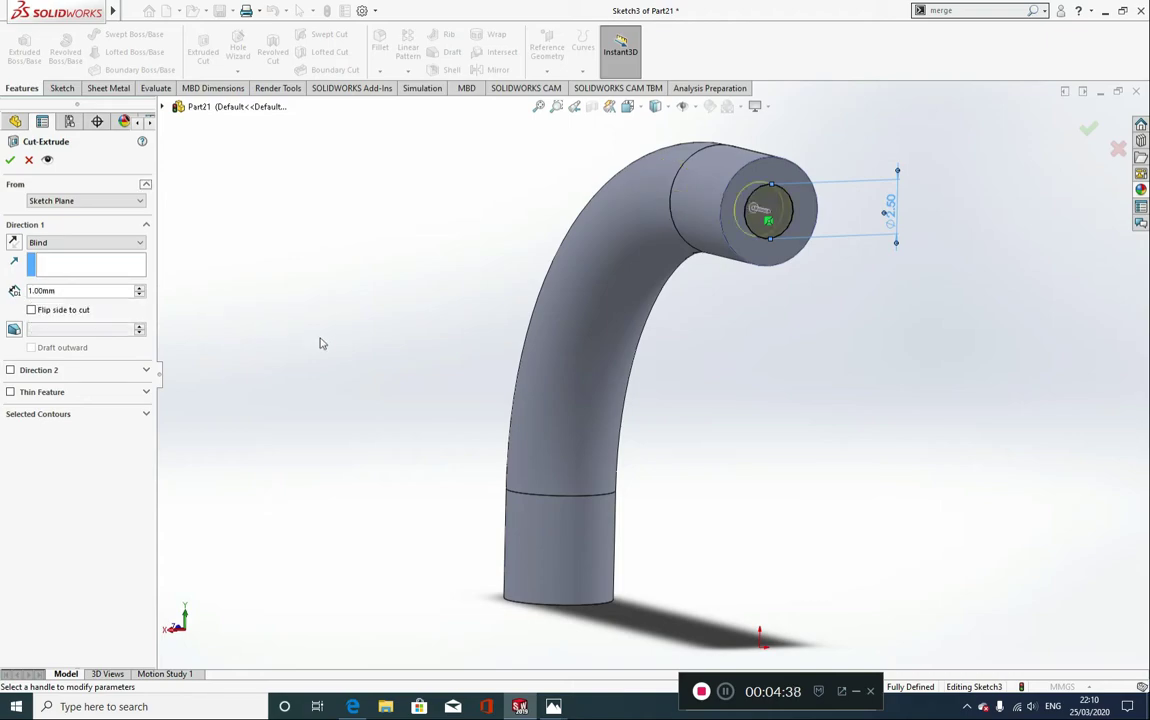
pyautogui.click(10, 161)
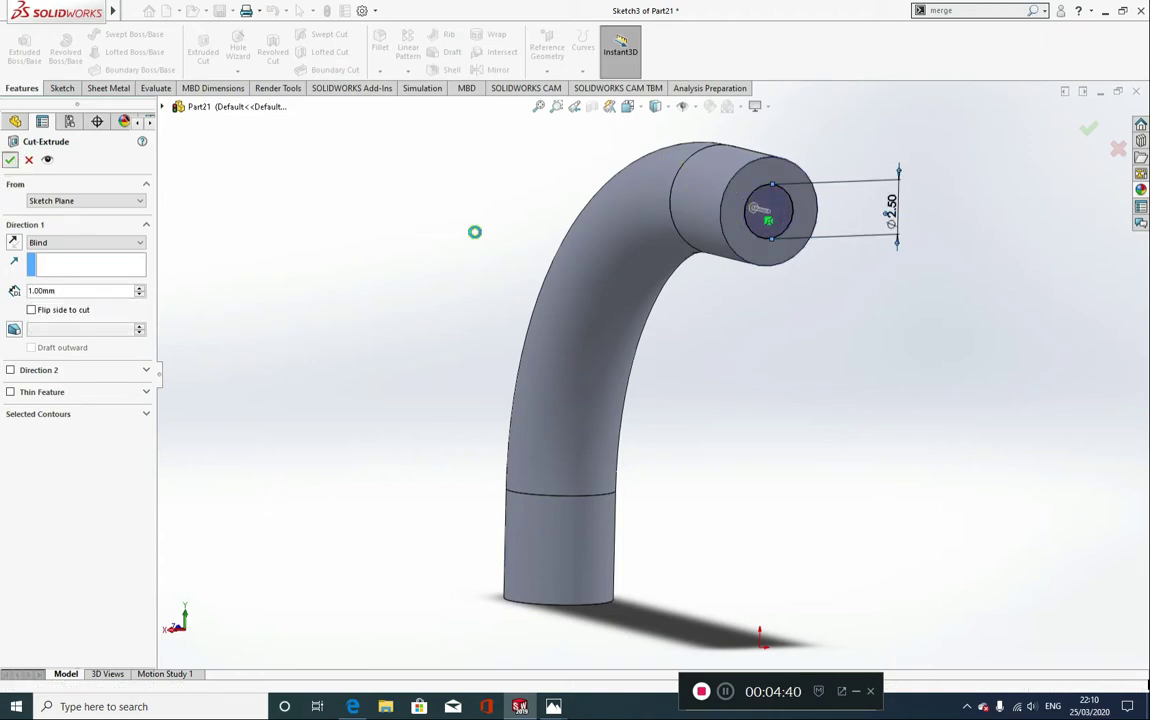
# Step: Start a sketch on the vertical leg's bottom end face and draw a circle of about 2.3 mm diameter centred on the origin
pyautogui.scroll(-5, 816, 300)
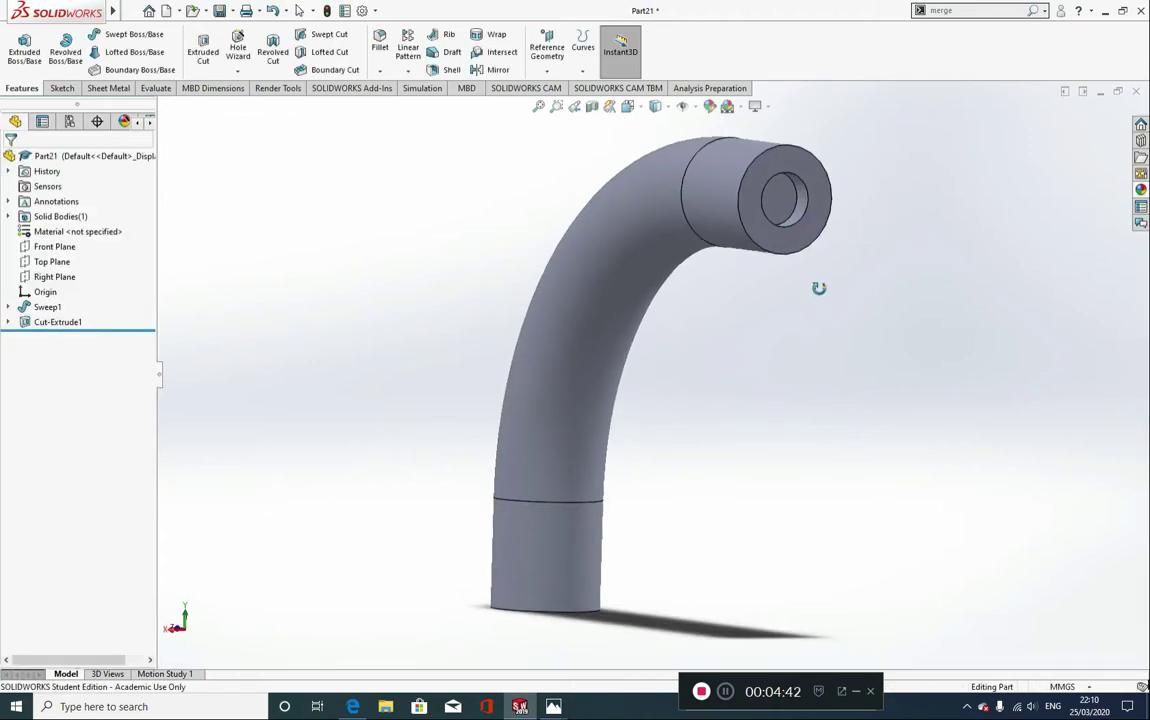
pyautogui.scroll(6, 700, 297)
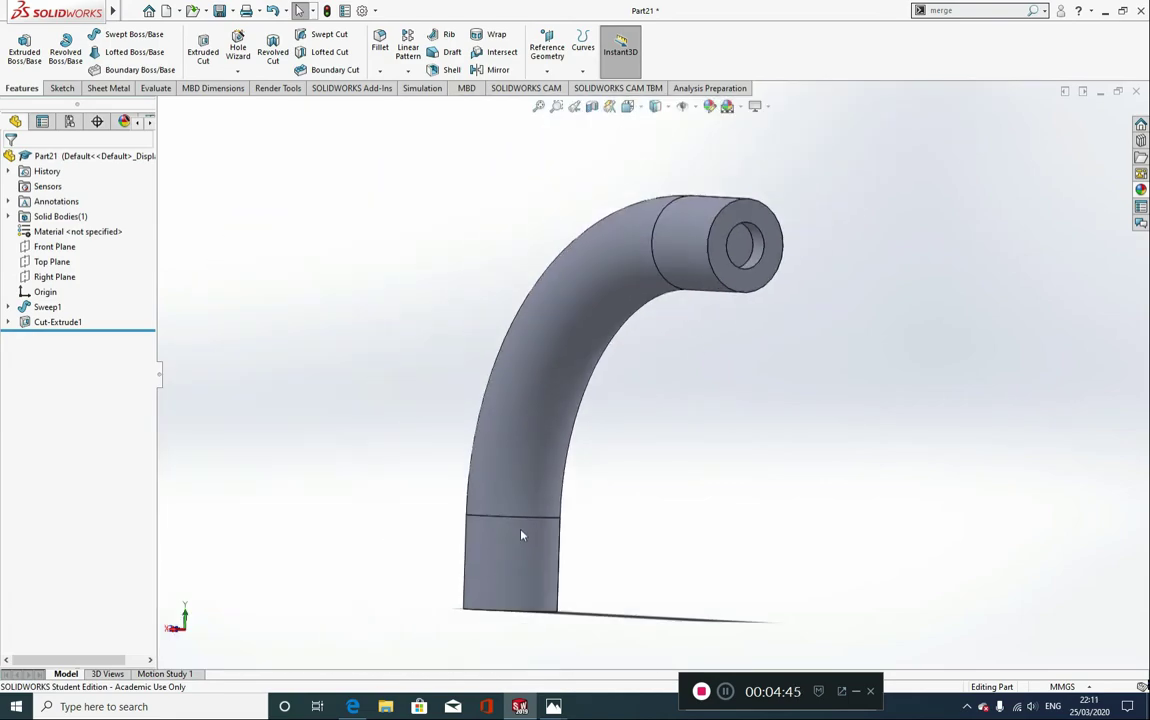
pyautogui.moveTo(520, 535); pyautogui.dragTo(605, 495, button='middle')
pyautogui.scroll(-3, 513, 645)
pyautogui.scroll(3, 540, 583)
pyautogui.click(588, 469)
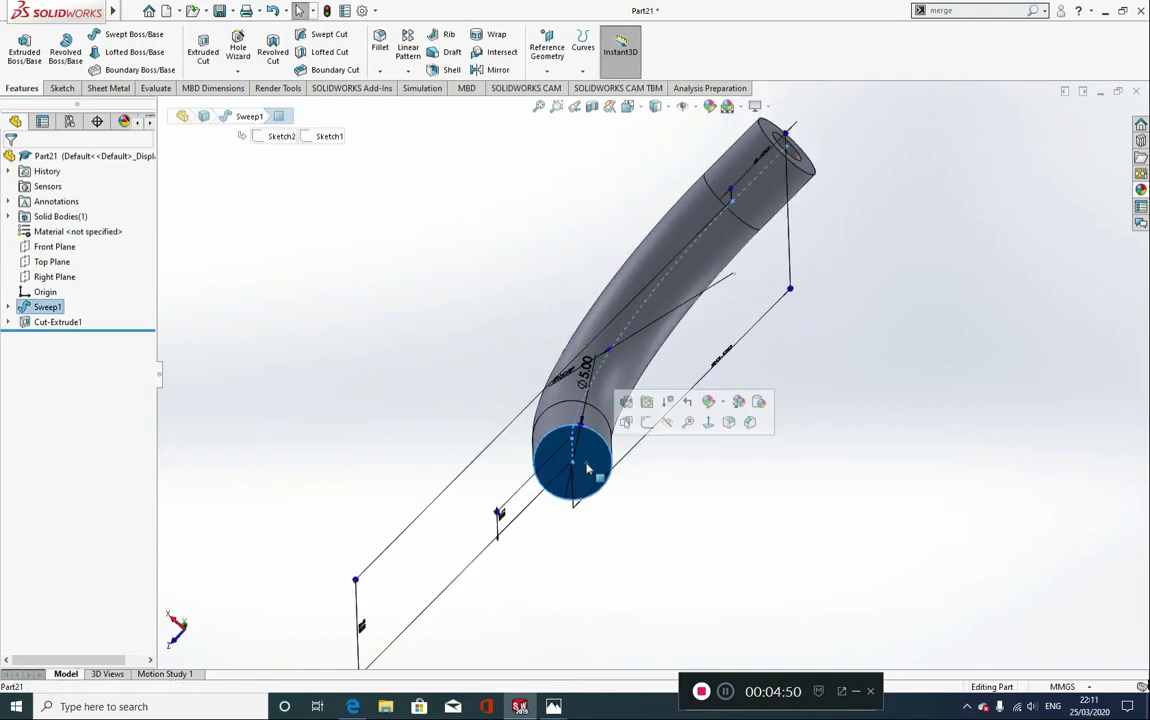
pyautogui.click(719, 450)
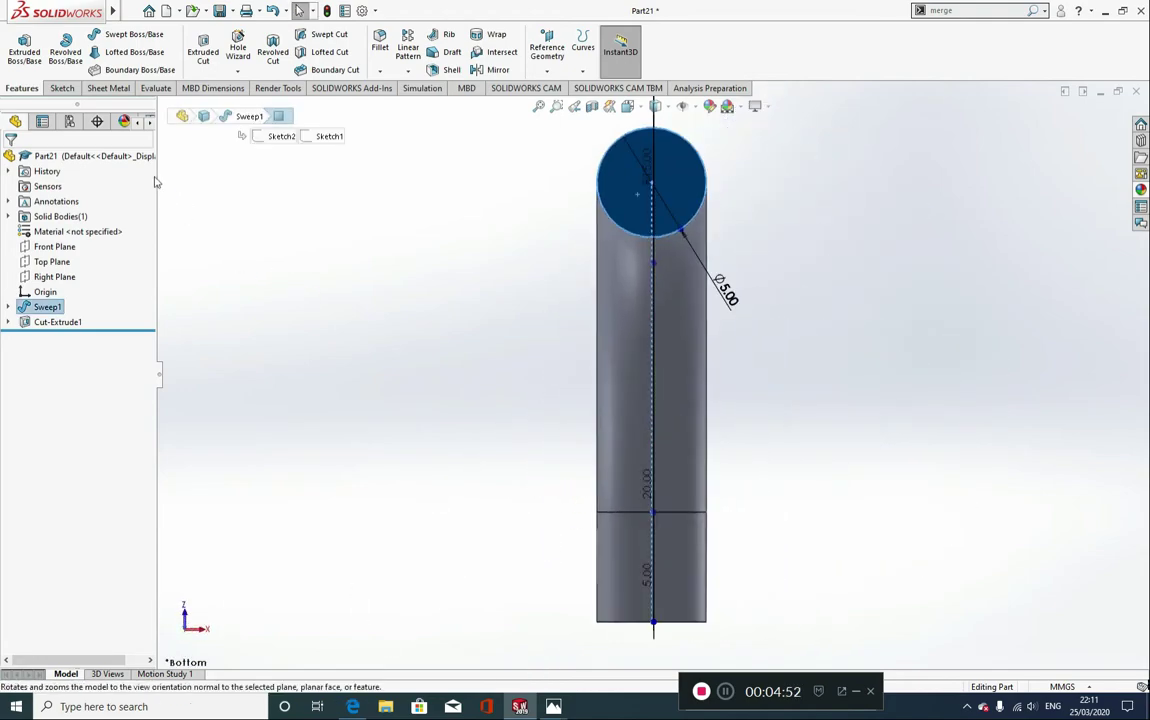
pyautogui.click(61, 88)
pyautogui.click(118, 33)
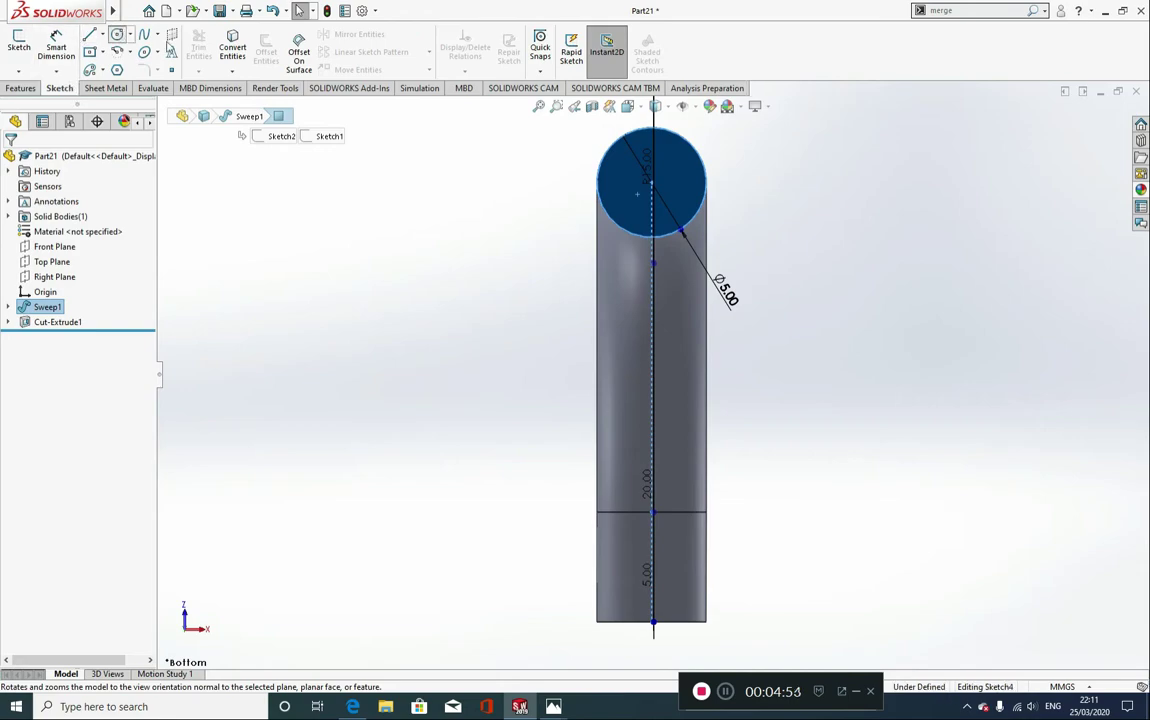
pyautogui.click(652, 182)
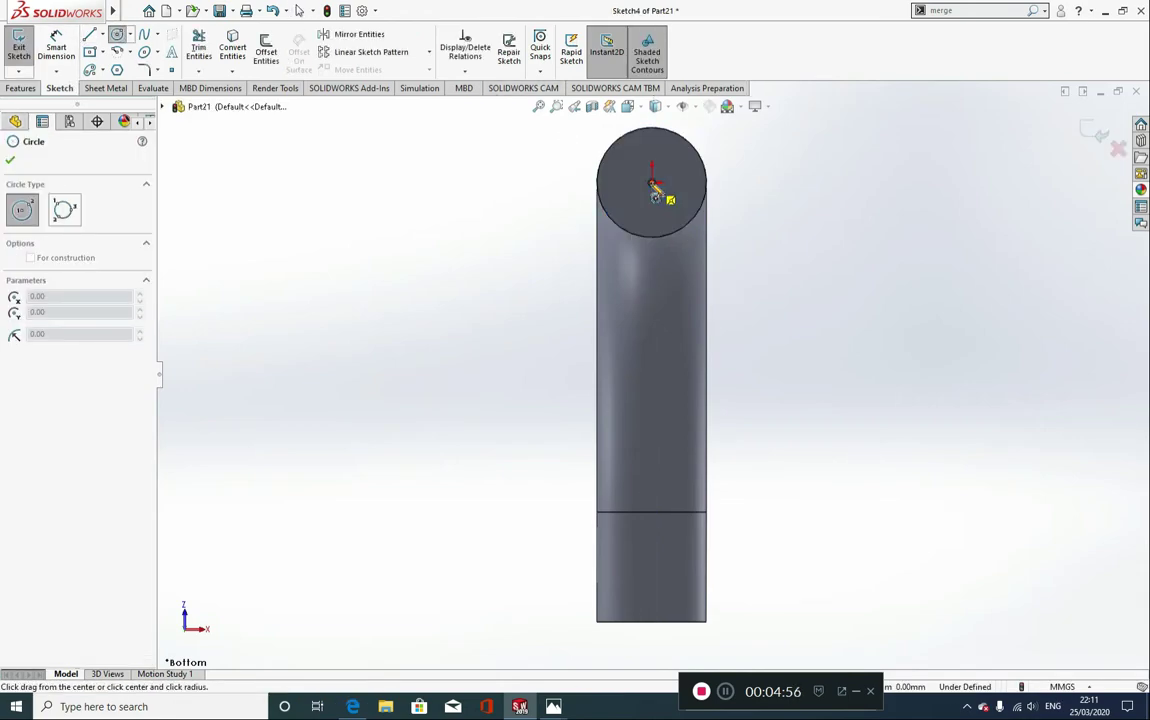
pyautogui.click(652, 159)
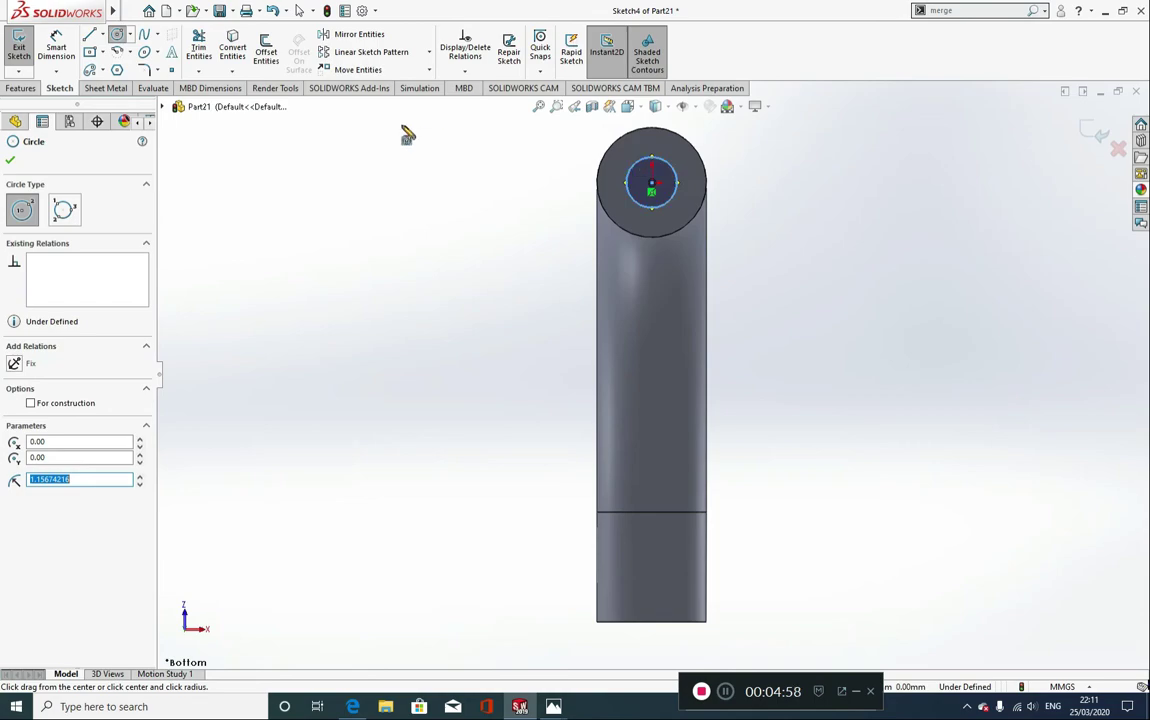
# Step: Dimension the circle's diameter on the vertical leg's bottom end face to 2.5 mm
pyautogui.click(56, 47)
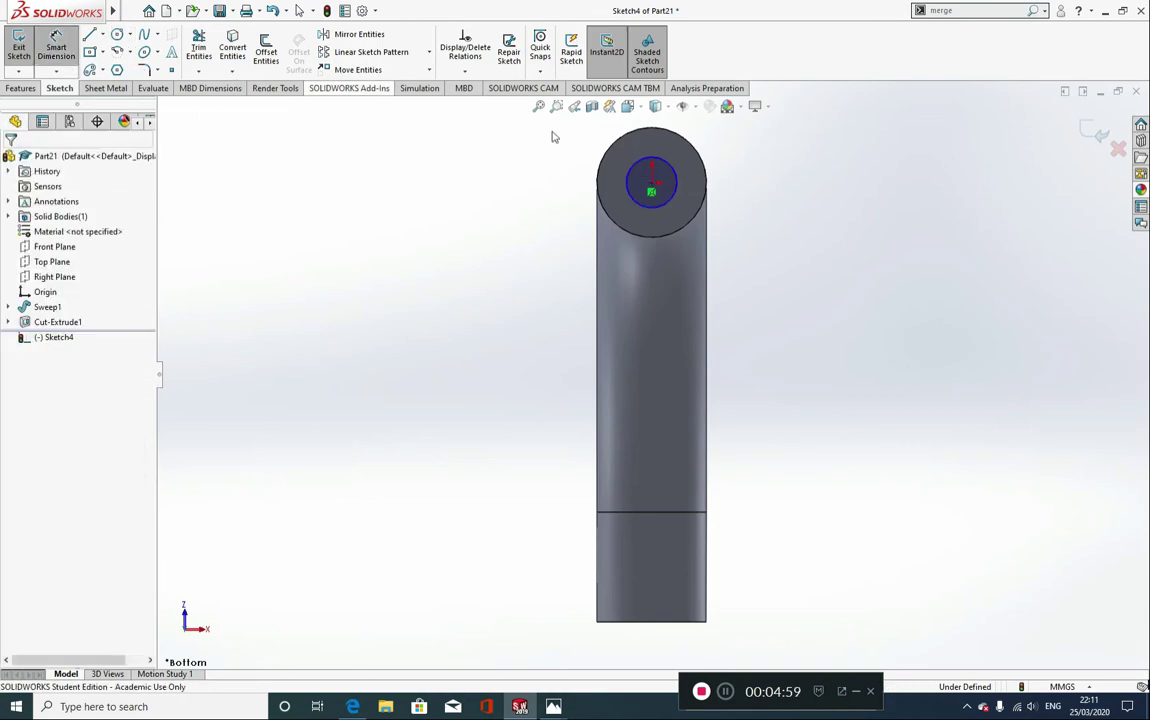
pyautogui.click(668, 165)
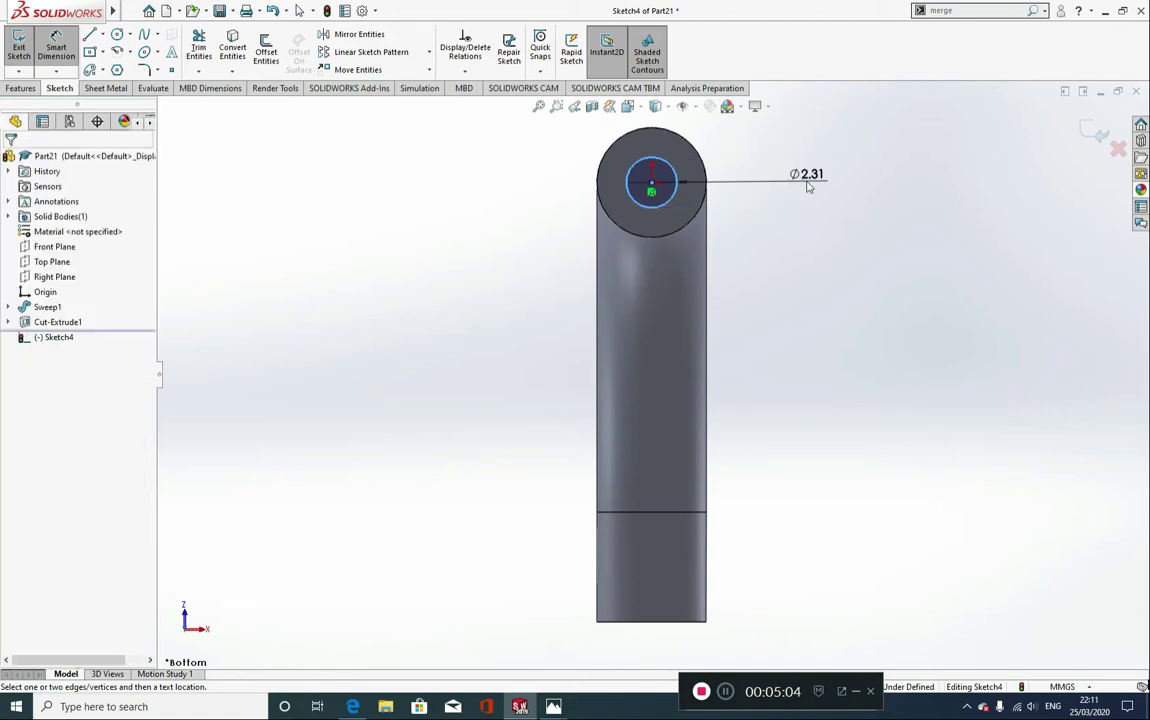
pyautogui.click(834, 195)
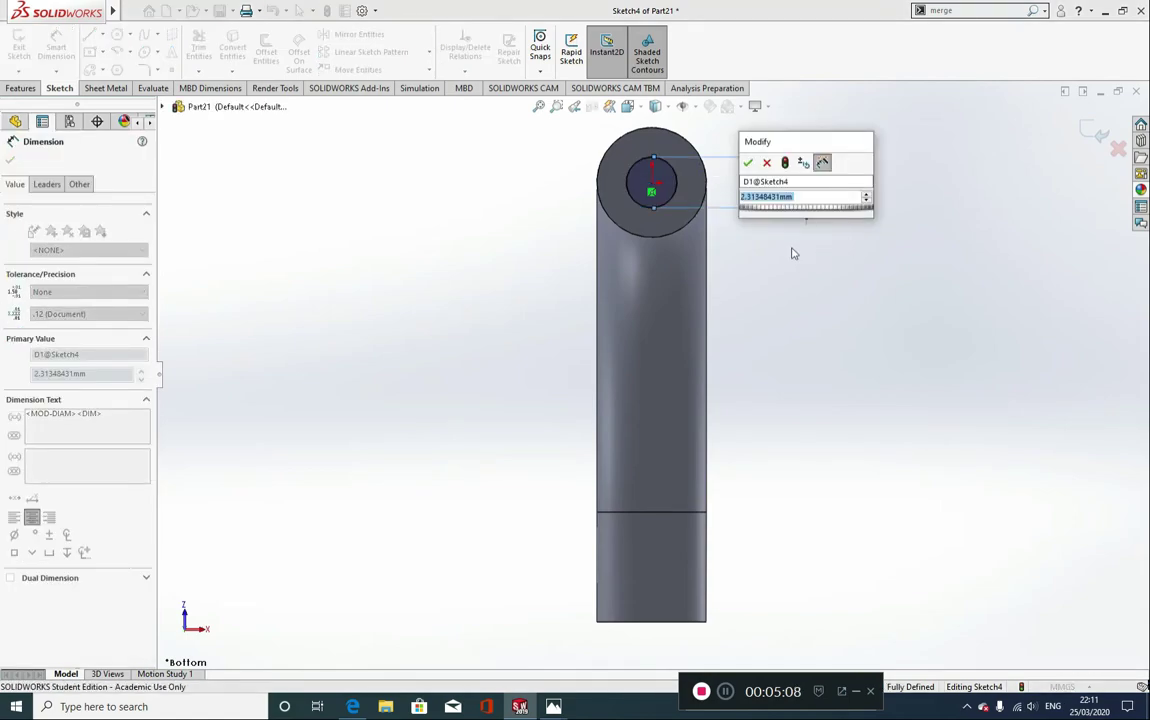
pyautogui.write('2.5')
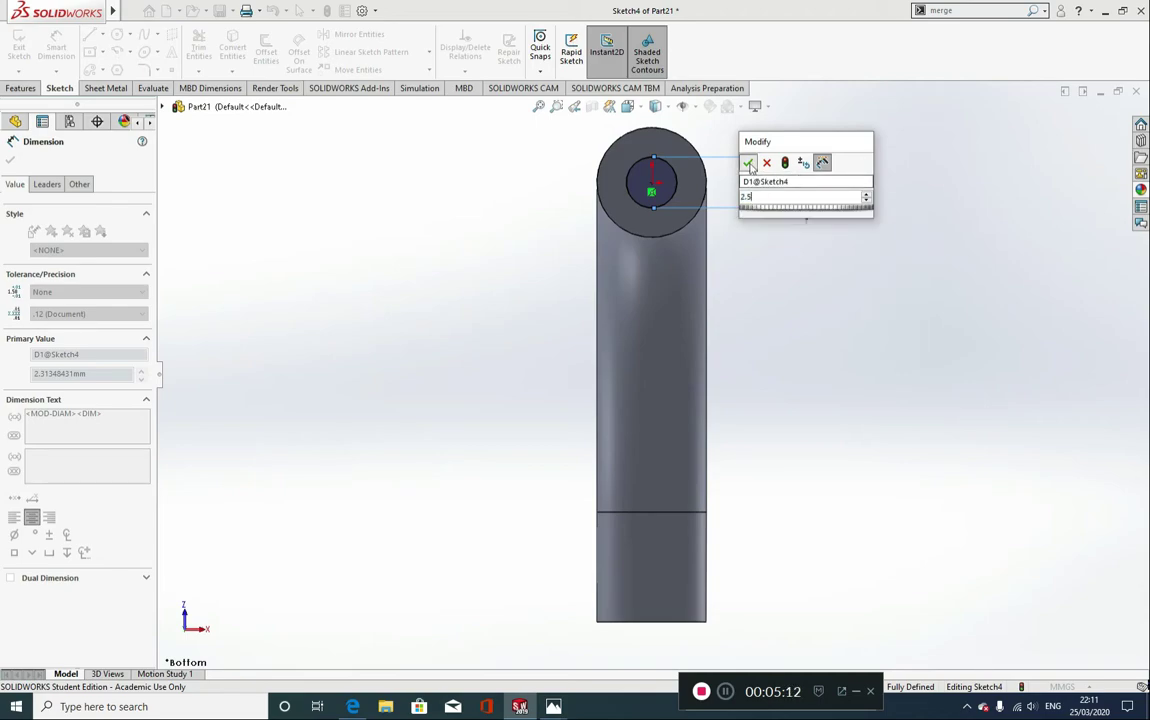
pyautogui.press('Return')
# Step: Extrude the 2.5 mm circle outward from the vertical leg's end as a blind boss 1 mm long, merged with the tube
pyautogui.moveTo(768, 299); pyautogui.dragTo(703, 326, button='middle')
pyautogui.click(22, 88)
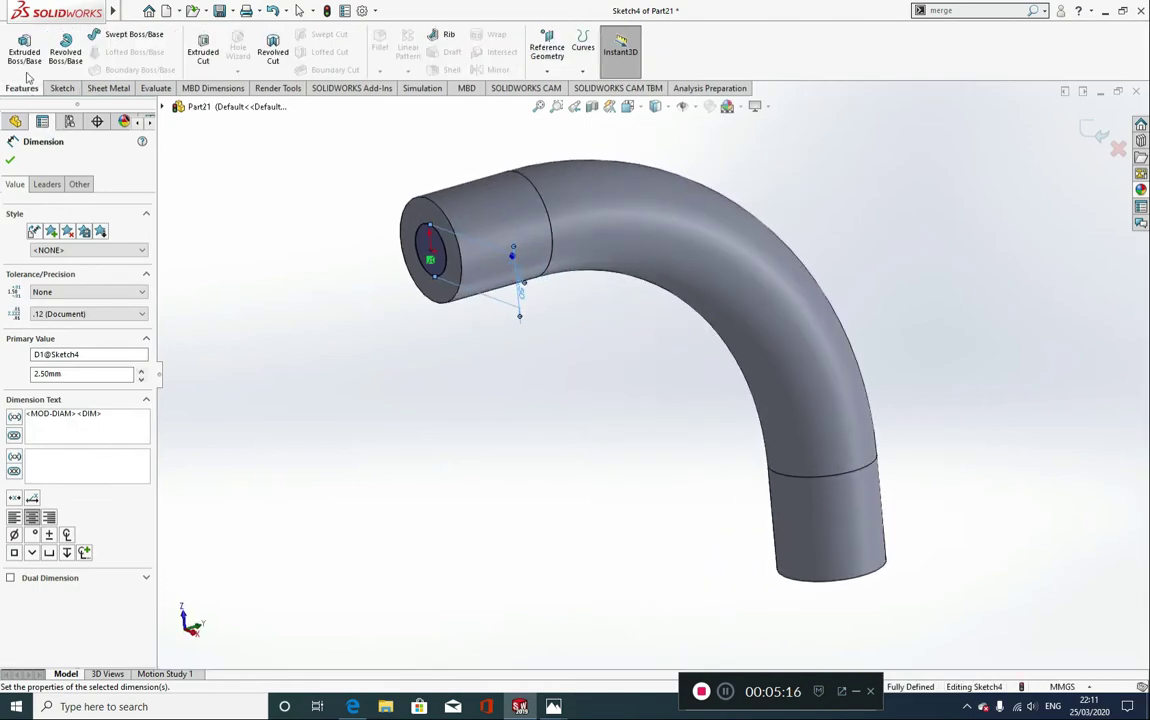
pyautogui.click(24, 48)
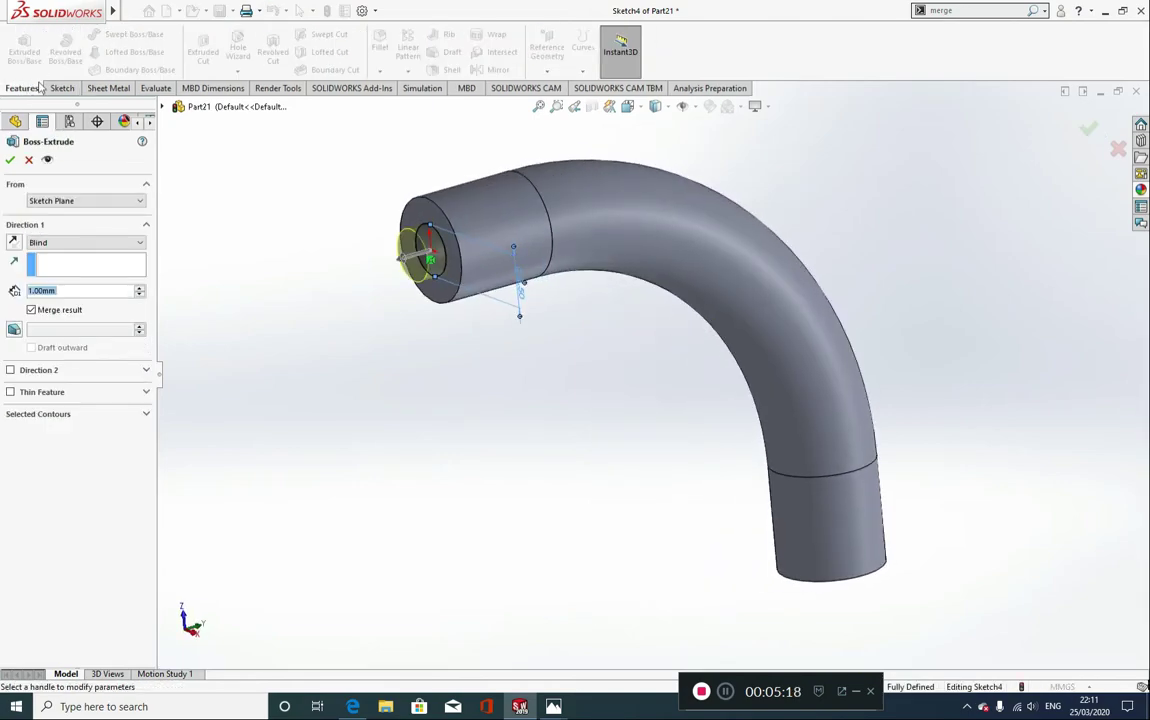
pyautogui.click(10, 160)
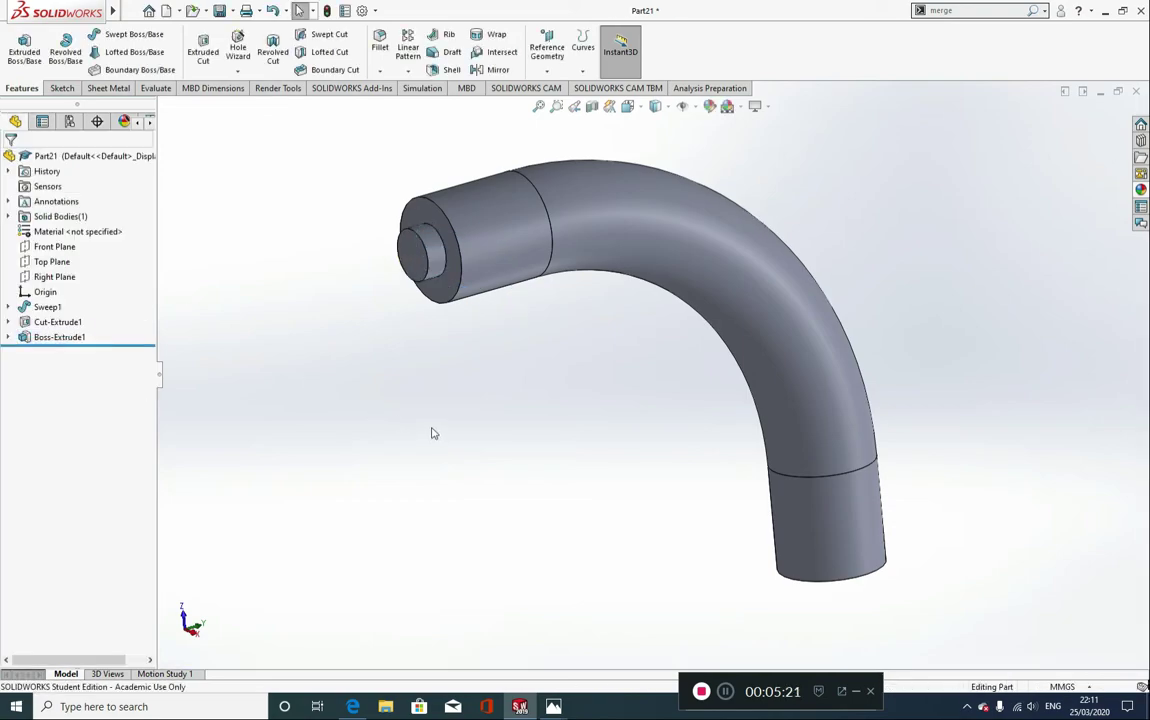
# Step: Examine the whole bent tube from all sides, including the recess on one end and the peg on the other
pyautogui.hotkey('ctrl', '7')
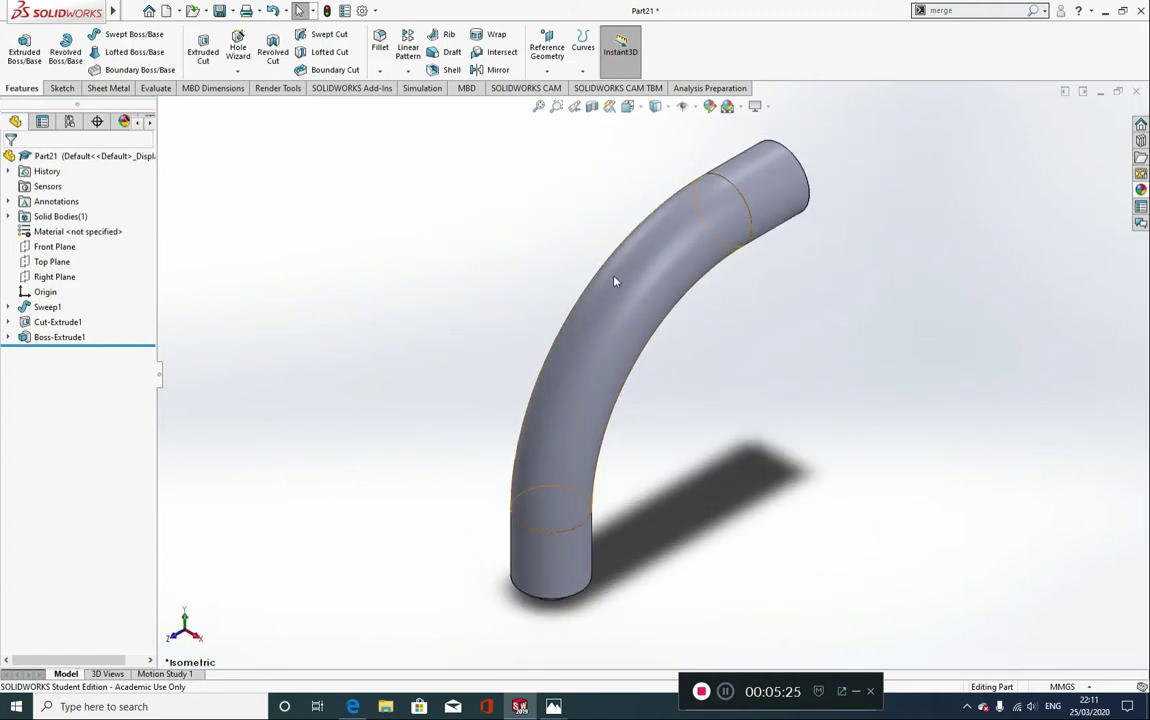
pyautogui.press('Left')
pyautogui.press('Left')
pyautogui.press('Left')
pyautogui.press('Left')
pyautogui.press('Left')
pyautogui.press('Left')
pyautogui.press('Left')
pyautogui.press('Left')
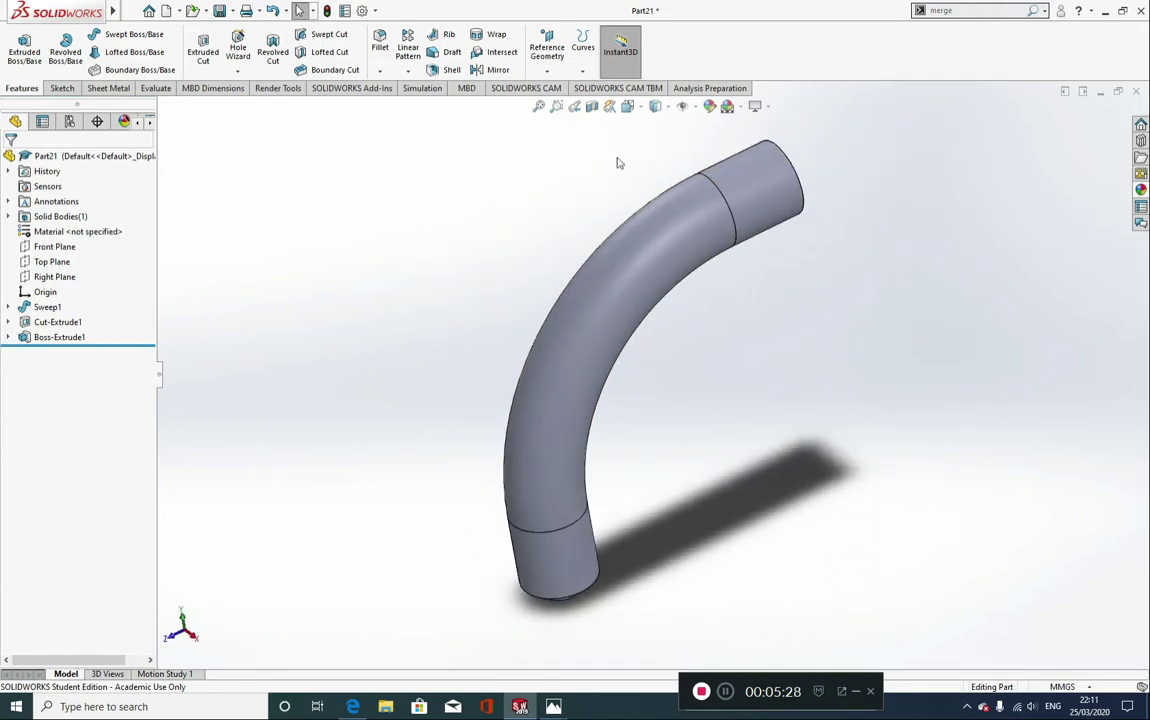
pyautogui.press('Left')
pyautogui.press('Left')
pyautogui.press('Left')
pyautogui.press('Left')
pyautogui.press('Left')
pyautogui.press('Left')
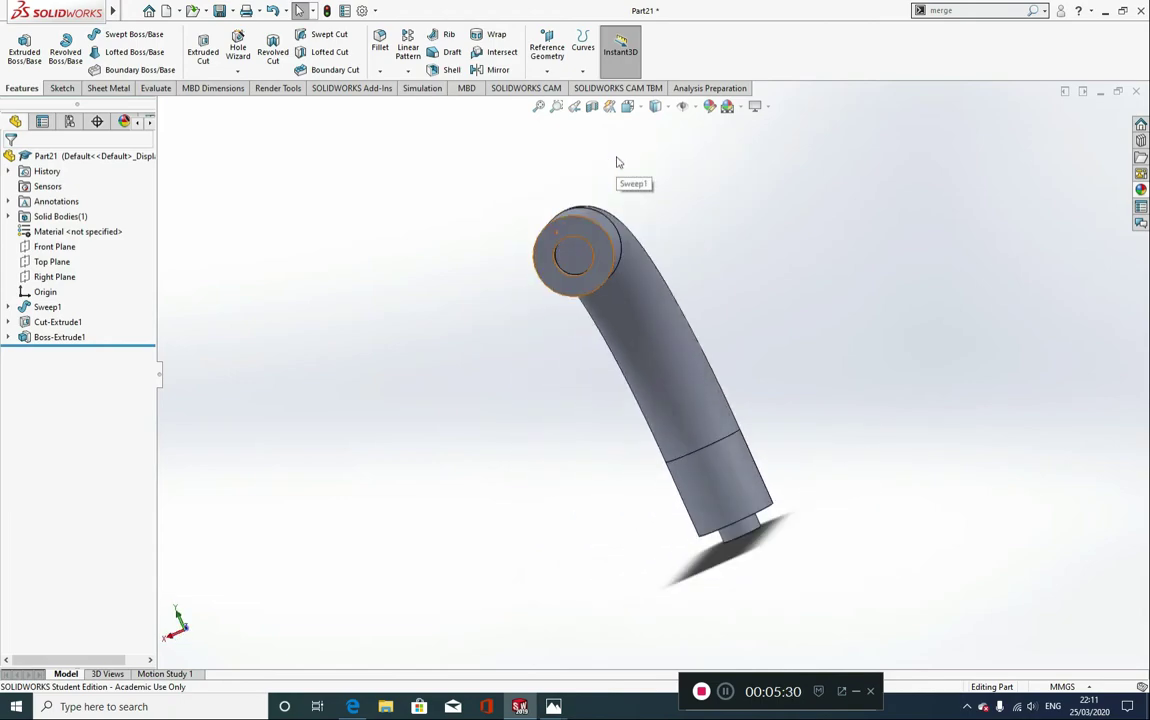
pyautogui.press('Left')
pyautogui.press('Left')
pyautogui.press('Left')
pyautogui.press('Left')
pyautogui.press('Left')
pyautogui.press('Left')
pyautogui.press('Left')
pyautogui.press('Left')
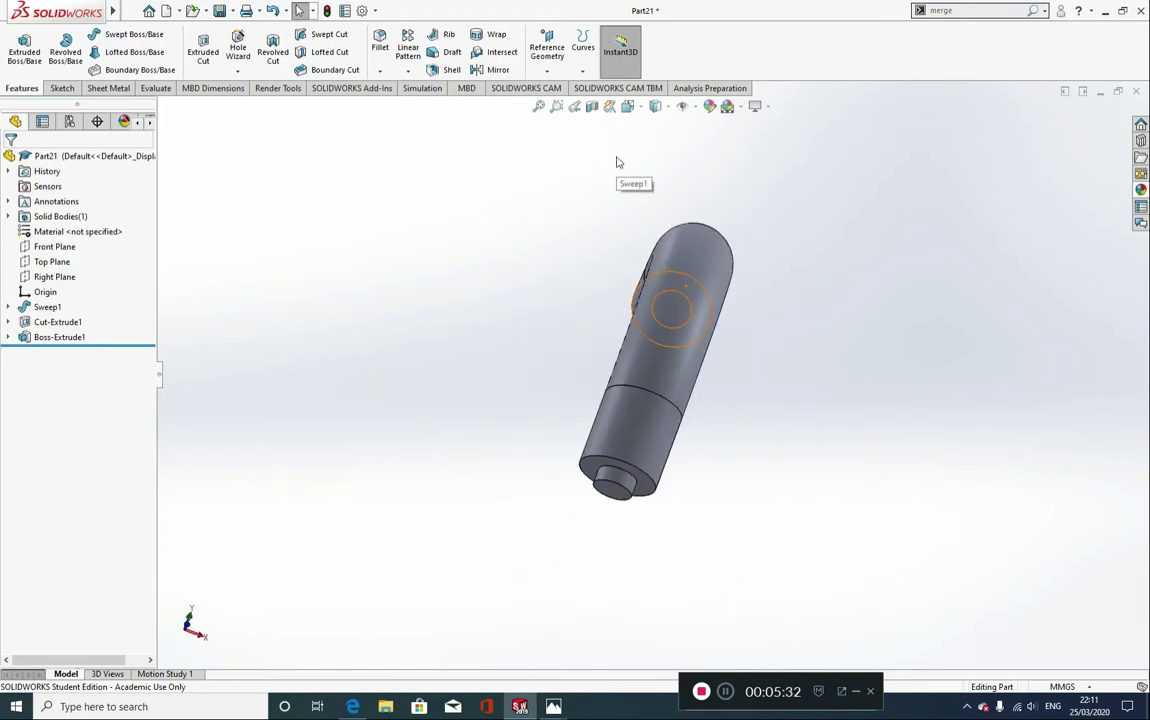
pyautogui.press('Left')
pyautogui.press('Left')
pyautogui.press('Left')
pyautogui.press('Left')
pyautogui.press('Left')
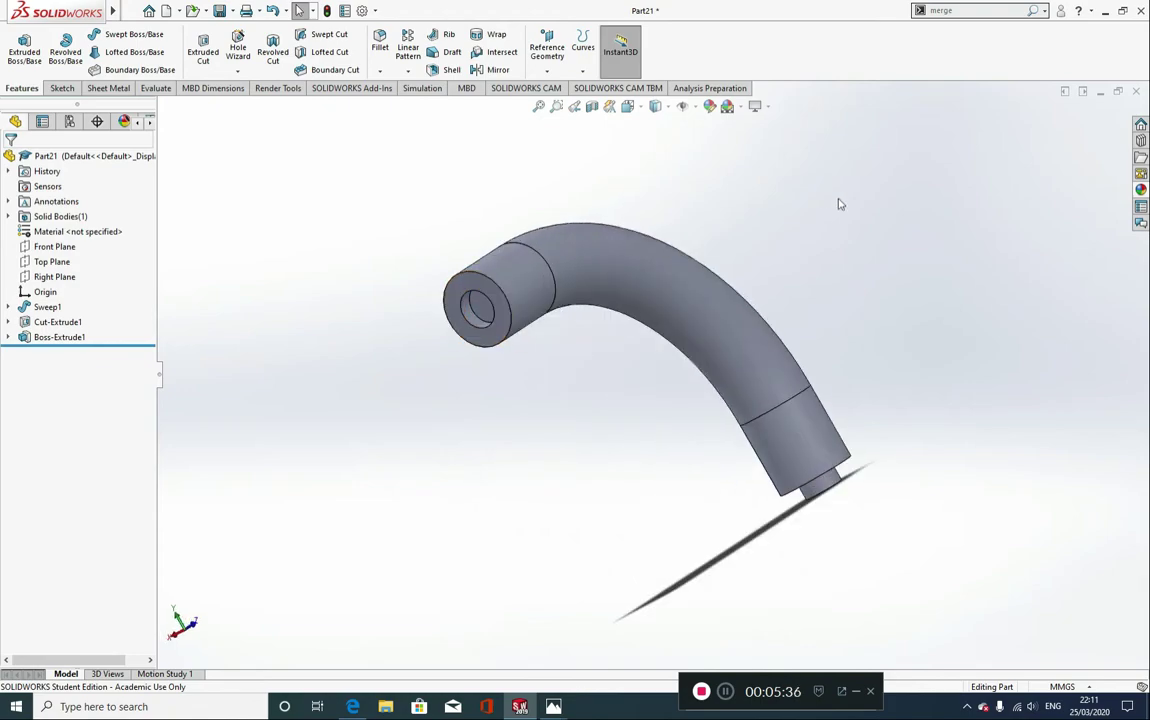
pyautogui.moveTo(817, 366); pyautogui.dragTo(424, 425, button='middle')
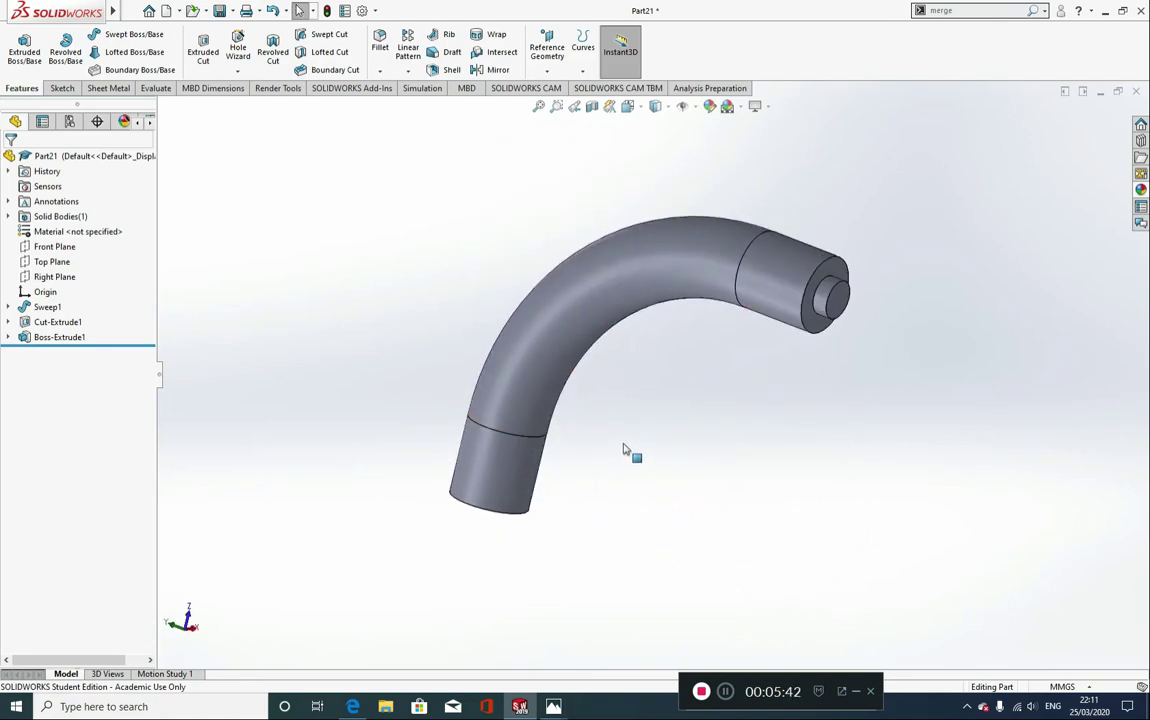
pyautogui.moveTo(639, 427); pyautogui.dragTo(626, 338, button='middle')
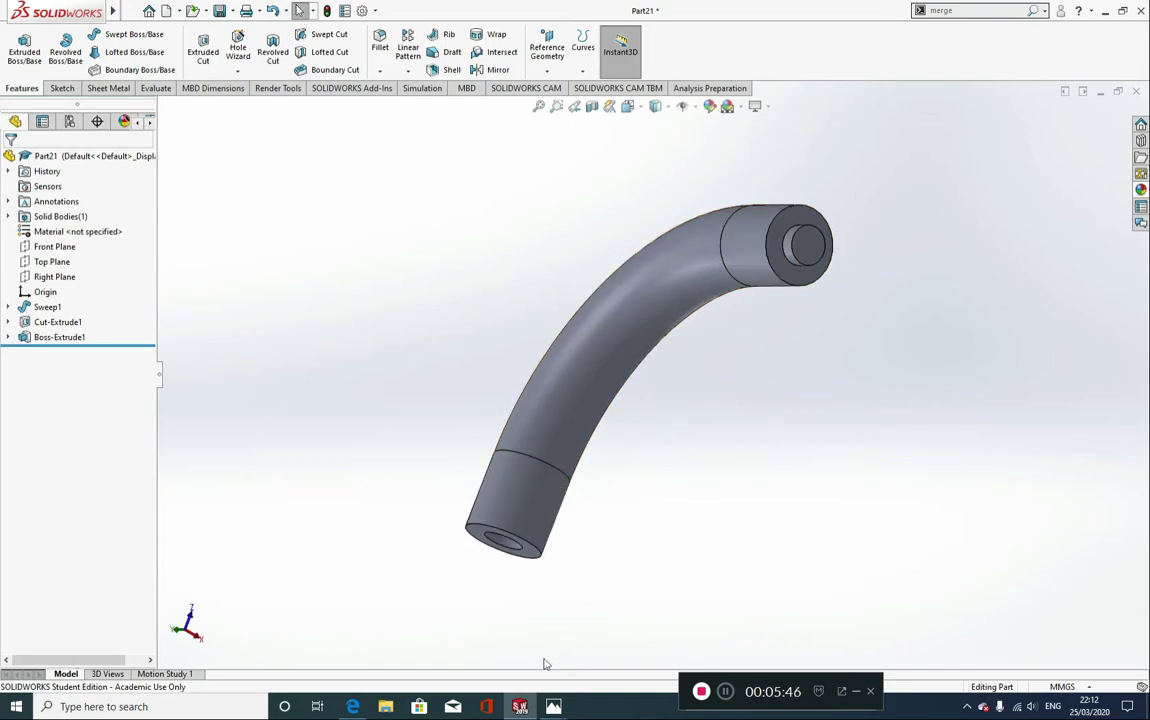
# Step: Check the lettering near the tube's end in the Fidget Toy Part.jpg reference image in Photos, and return to the SOLIDWORKS part
pyautogui.moveTo(551, 705)
pyautogui.click(479, 645)
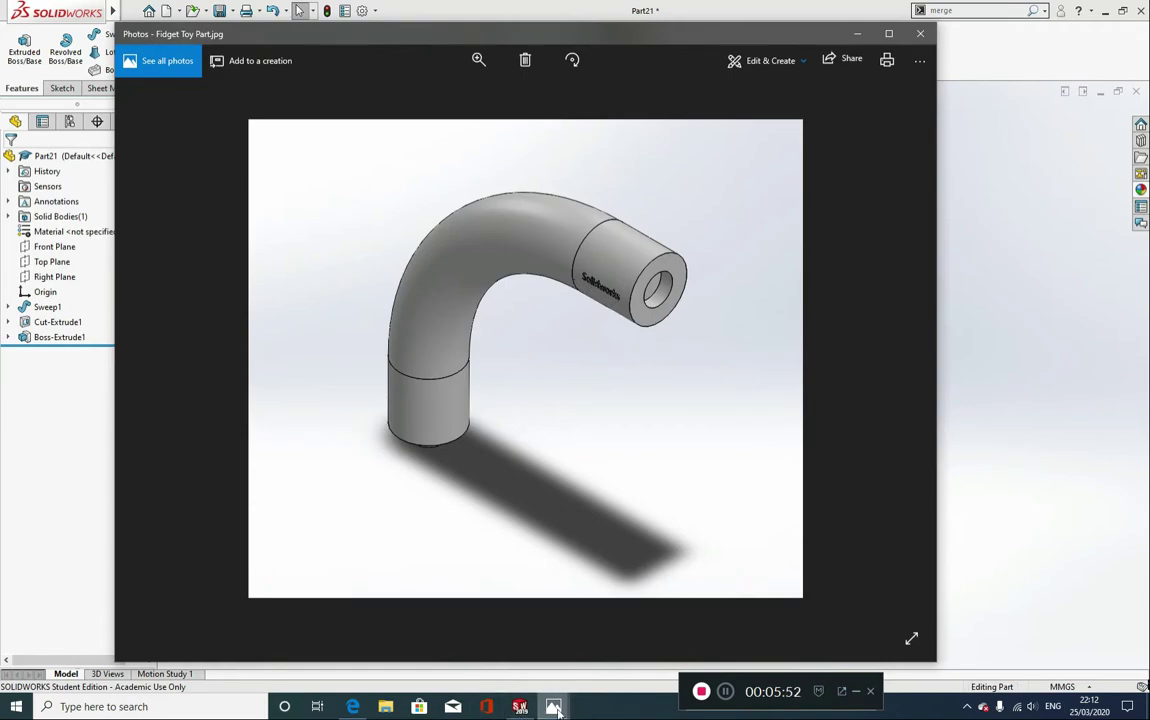
pyautogui.moveTo(520, 706)
pyautogui.click(478, 630)
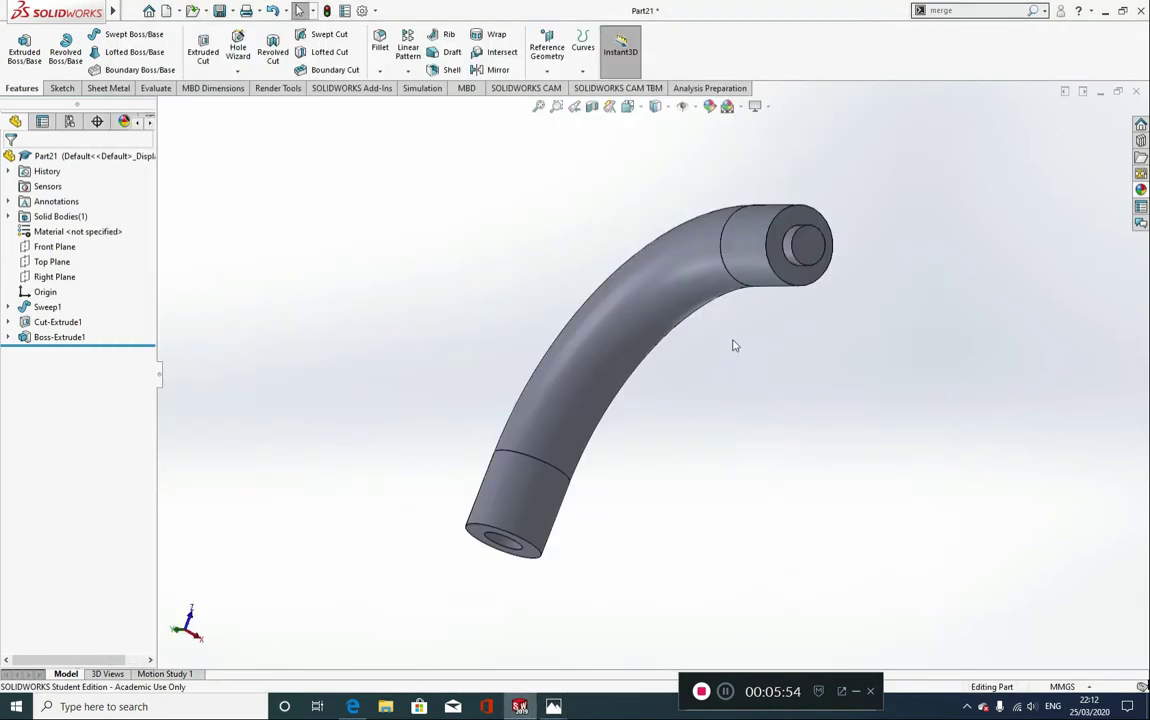
# Step: Create a reference plane offset 2.5 mm from the Right Plane, tangent to the tube's outer side, with the offset direction not flipped
pyautogui.click(54, 276)
pyautogui.moveTo(472, 301); pyautogui.dragTo(426, 323, button='middle')
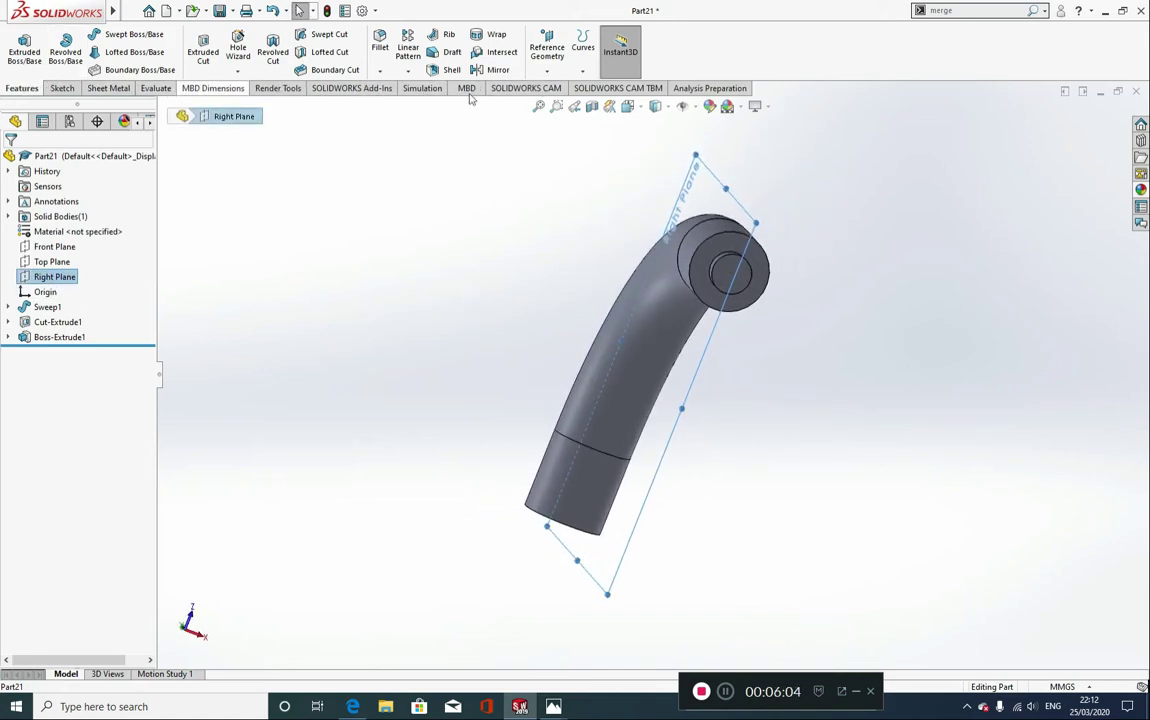
pyautogui.click(545, 73)
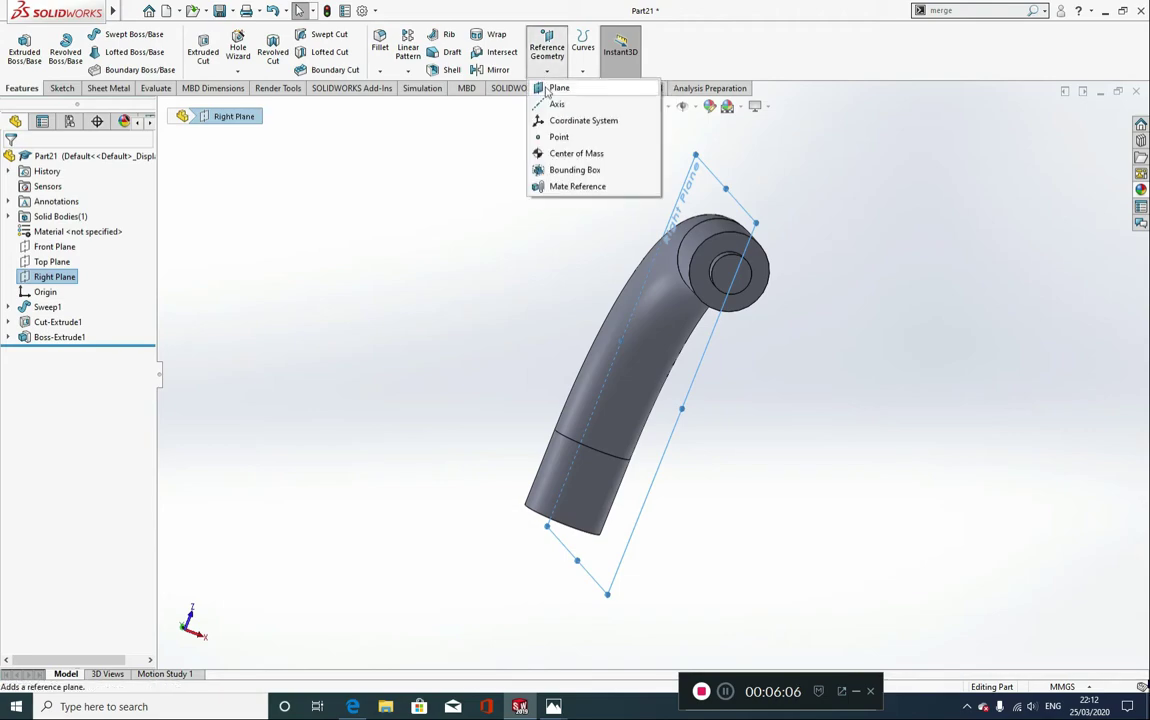
pyautogui.click(550, 86)
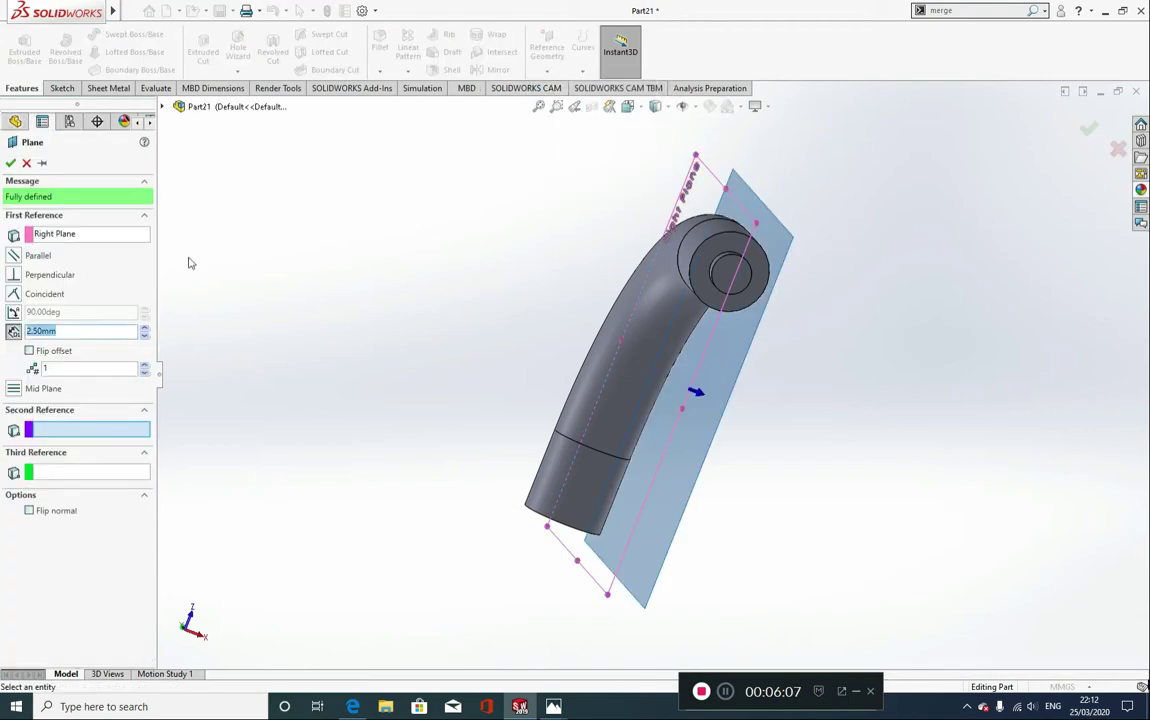
pyautogui.moveTo(279, 321); pyautogui.dragTo(646, 310, button='middle')
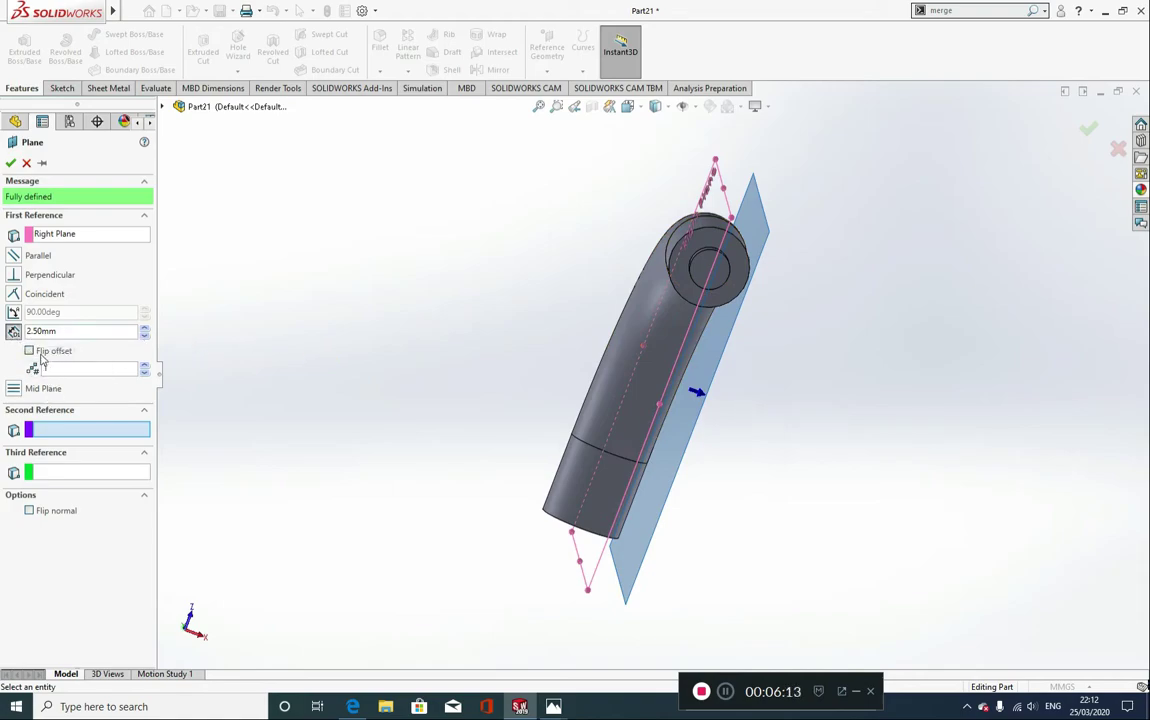
pyautogui.click(30, 352)
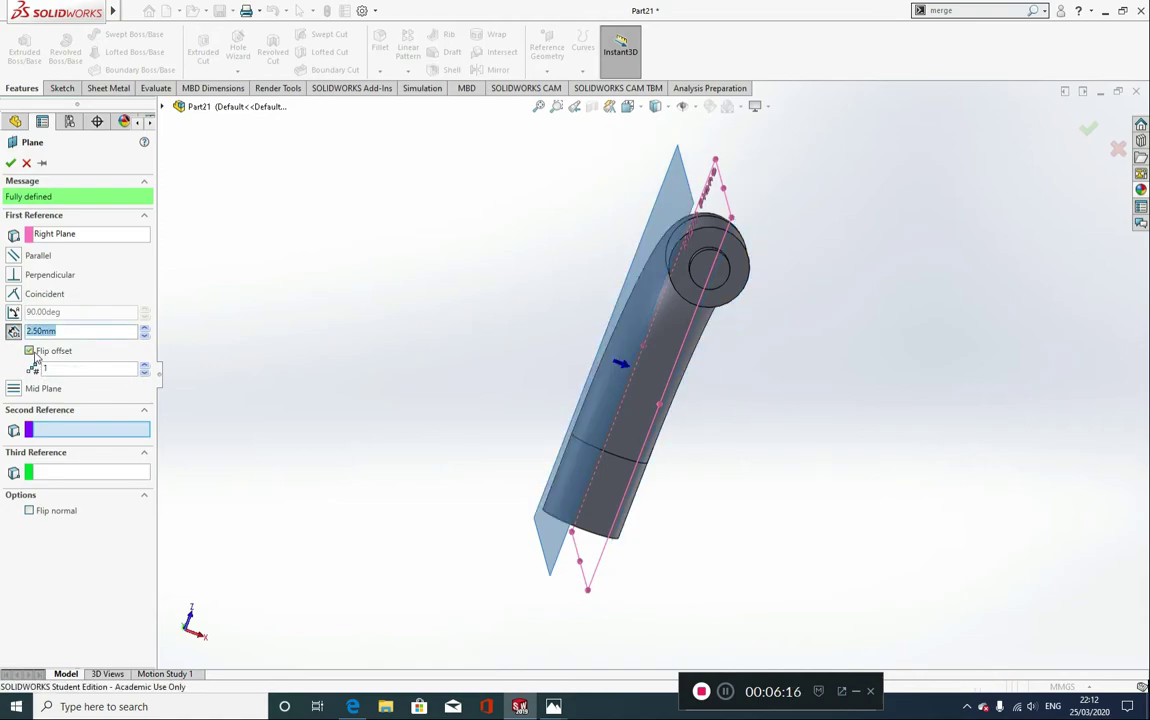
pyautogui.click(30, 352)
pyautogui.click(30, 352)
pyautogui.moveTo(282, 398); pyautogui.dragTo(301, 403, button='middle')
pyautogui.hotkey('ctrl', '7')
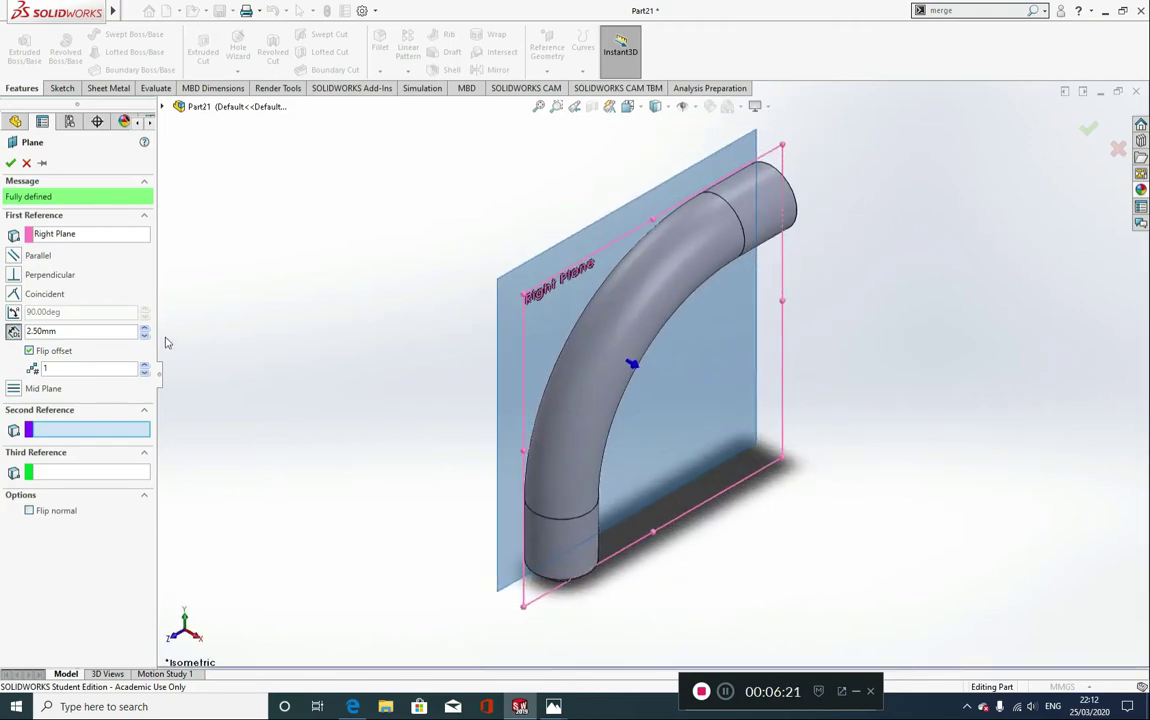
pyautogui.click(29, 352)
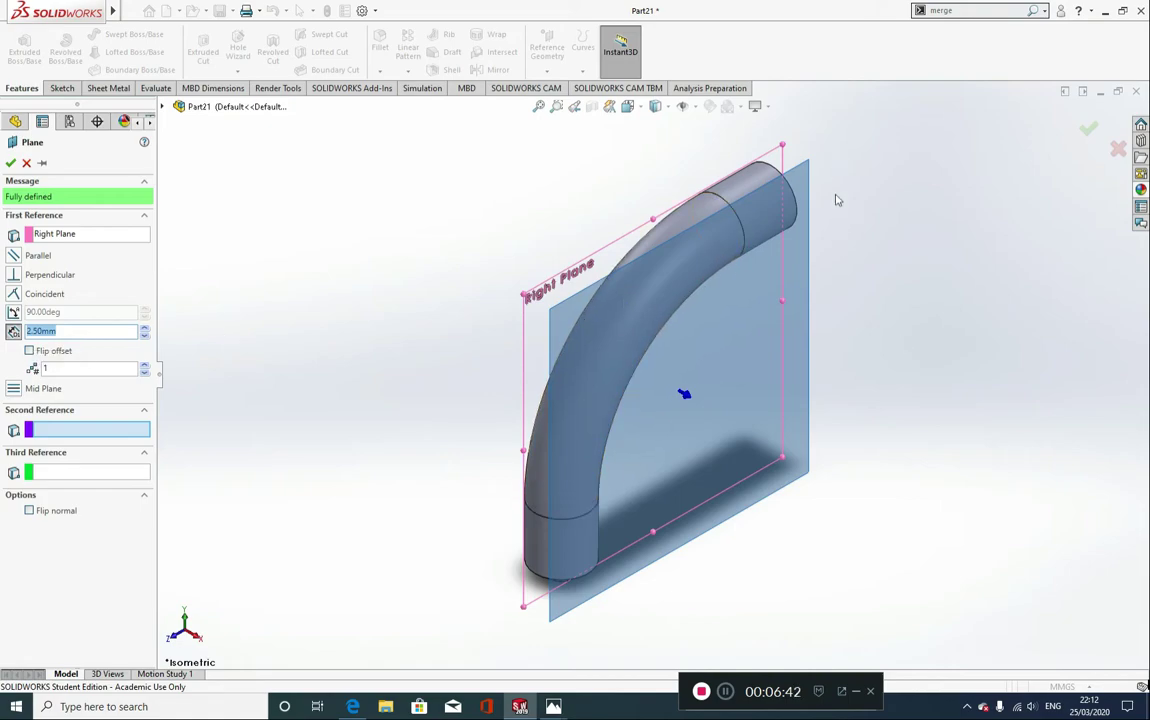
pyautogui.click(11, 163)
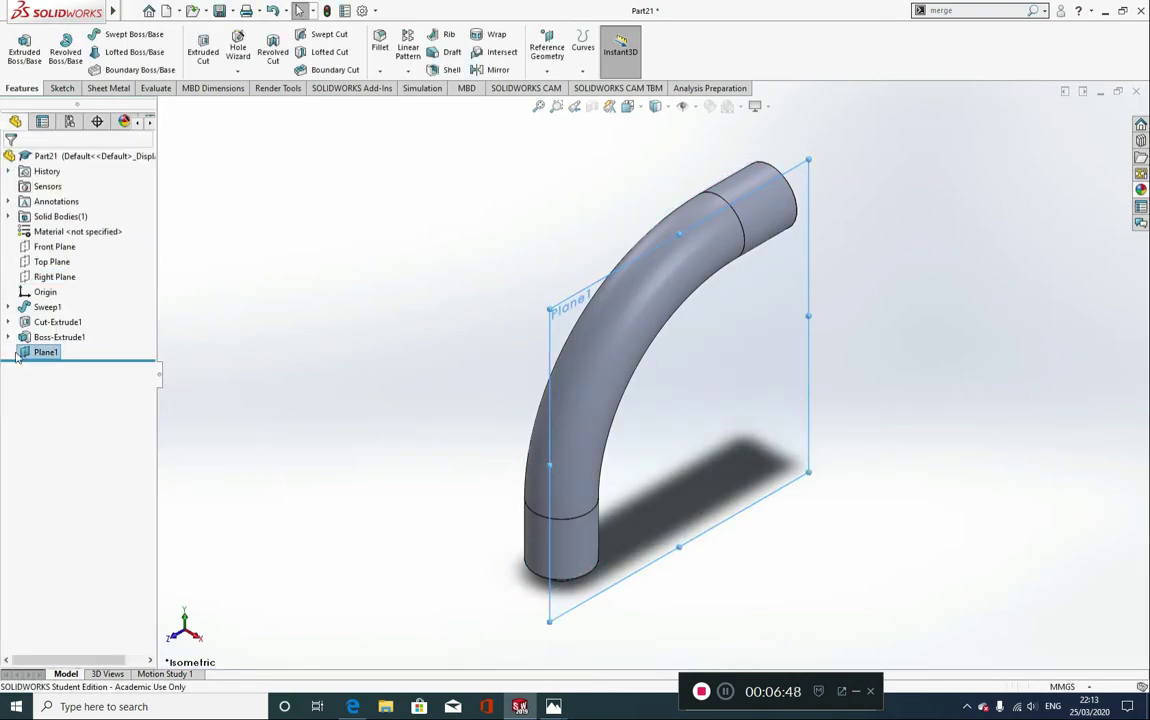
# Step: Rename the new offset reference plane to Text Plane
pyautogui.rightClick(40, 356)
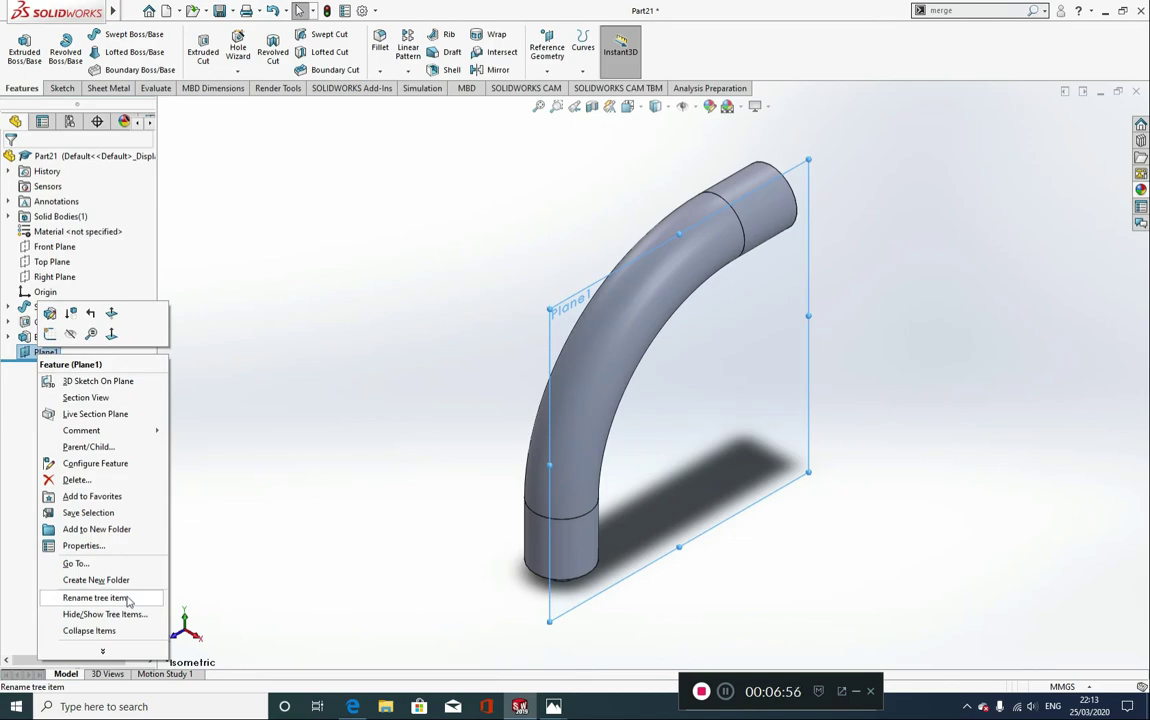
pyautogui.click(95, 598)
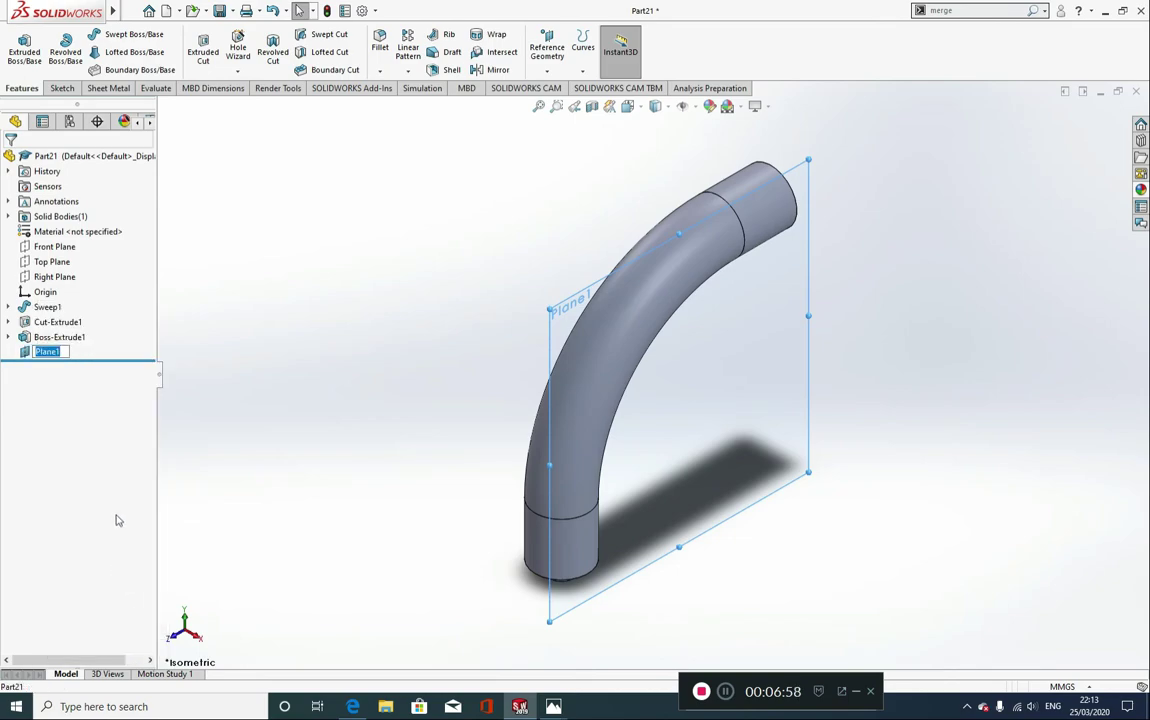
pyautogui.write('Text')
pyautogui.click(280, 463)
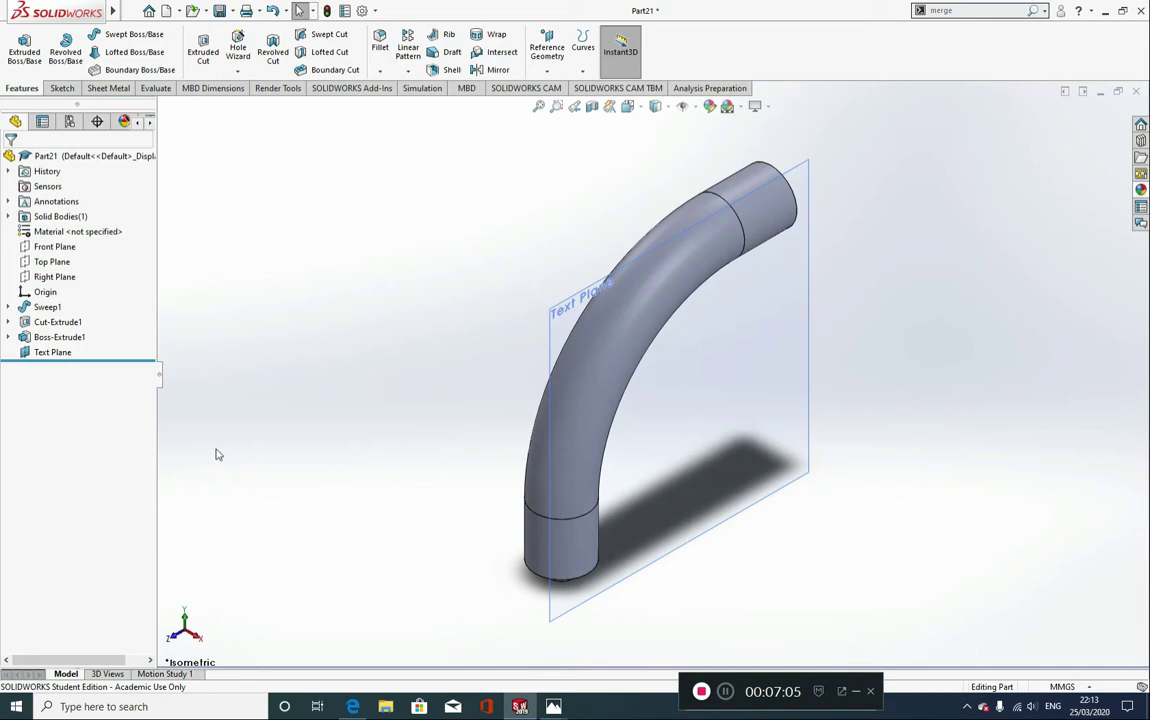
# Step: Sketch a horizontal construction line on the Text Plane along the horizontal leg's centre, from its end edge midpoint to the bend seam, and exit the sketch
pyautogui.click(52, 352)
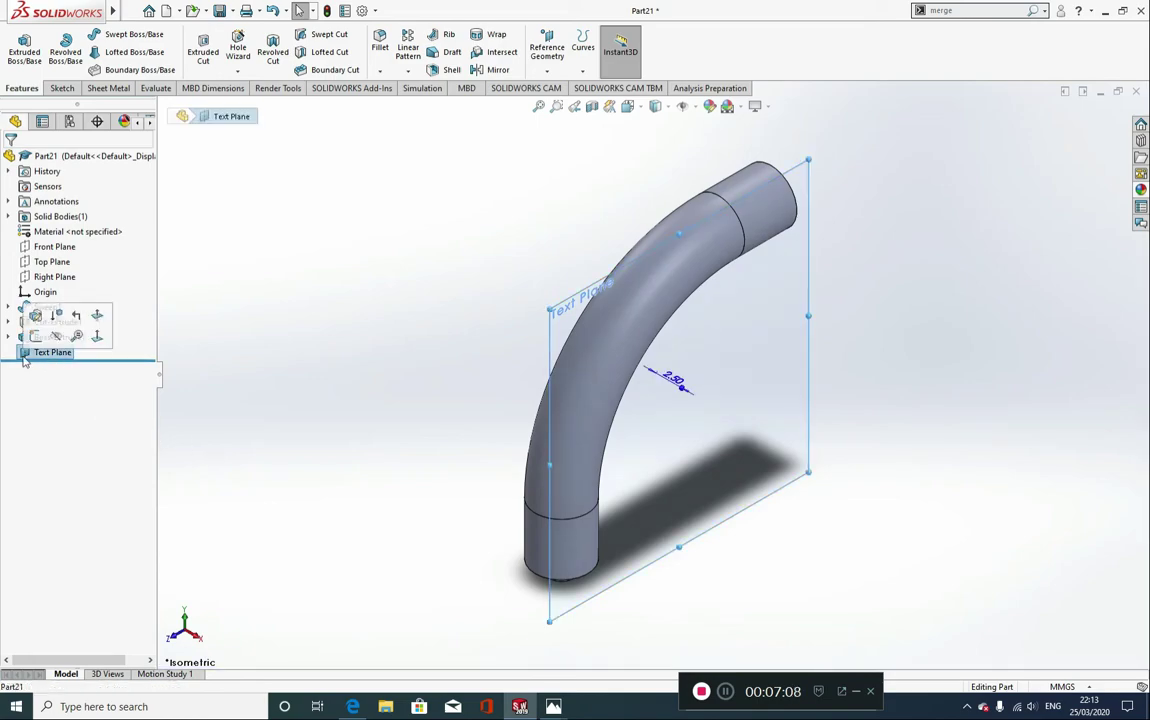
pyautogui.click(95, 312)
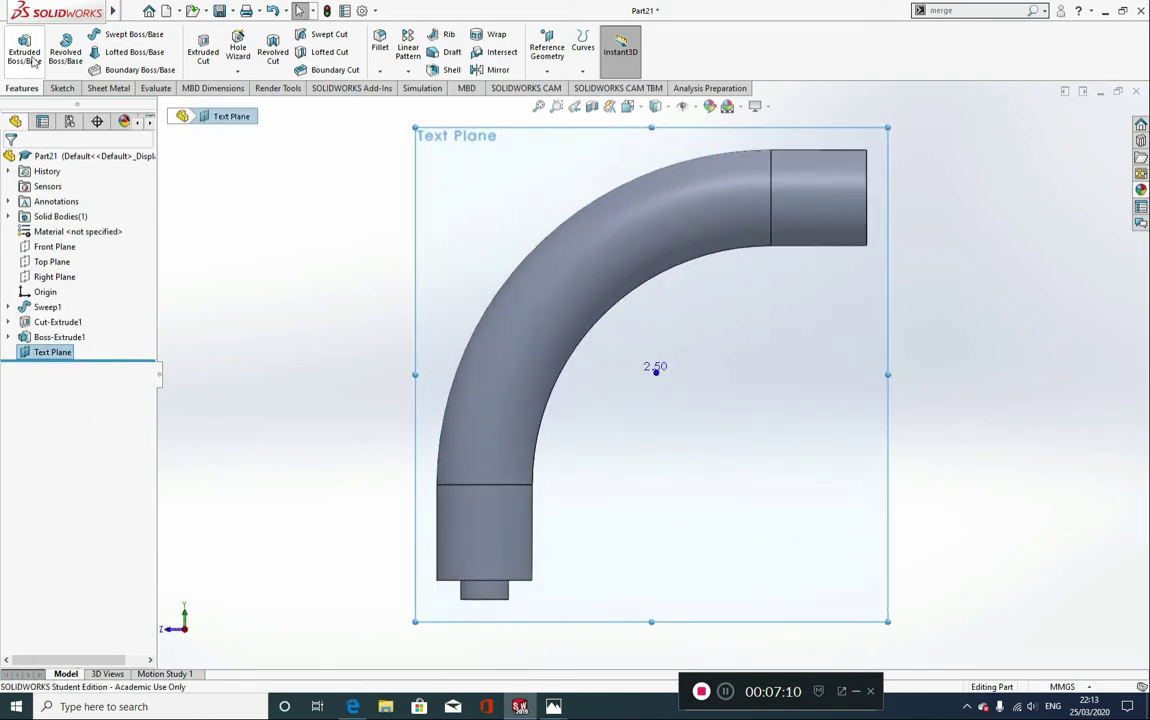
pyautogui.click(60, 88)
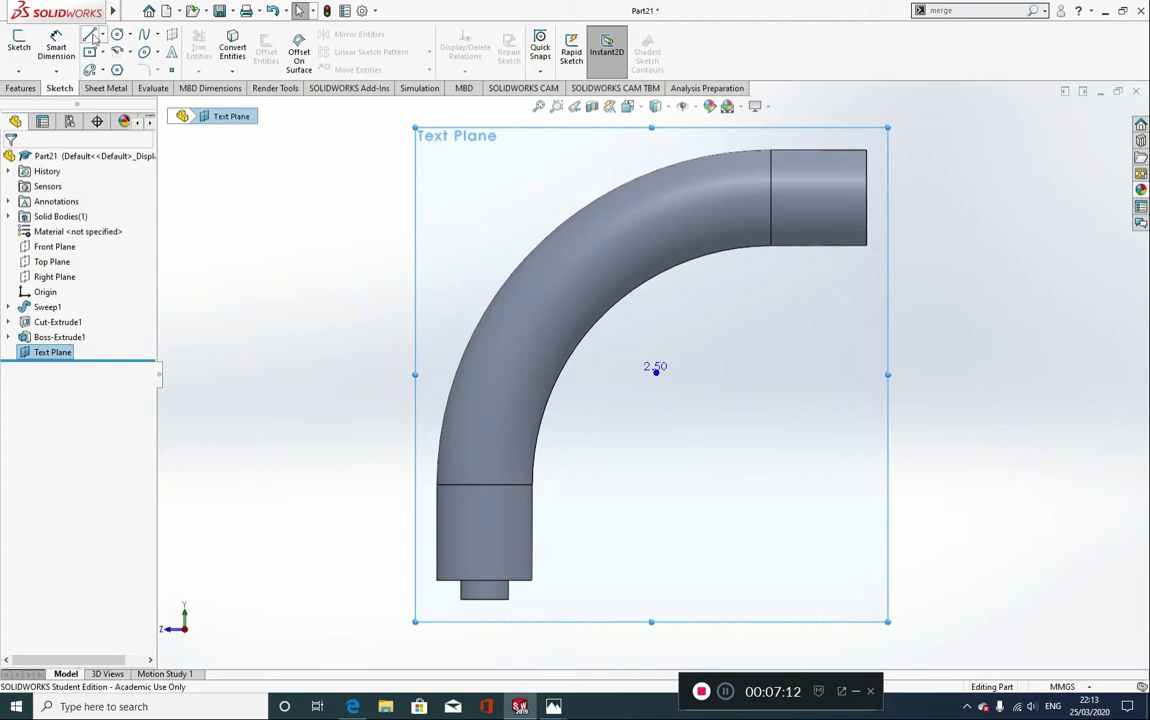
pyautogui.click(90, 36)
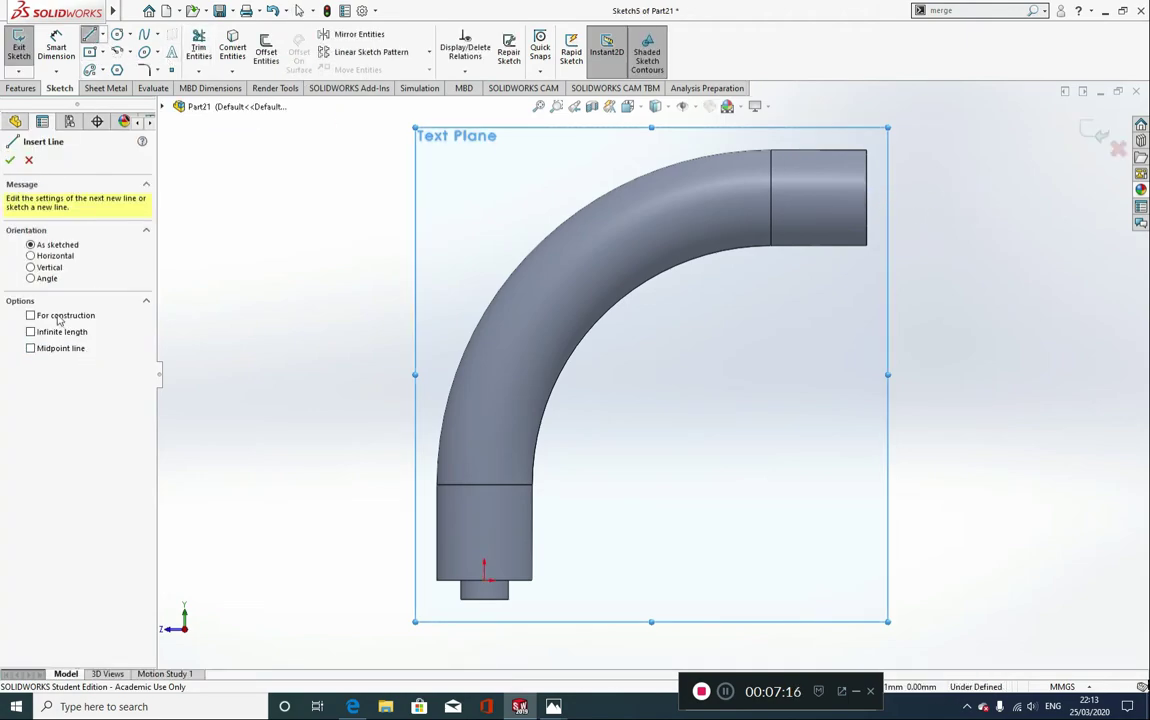
pyautogui.click(866, 198)
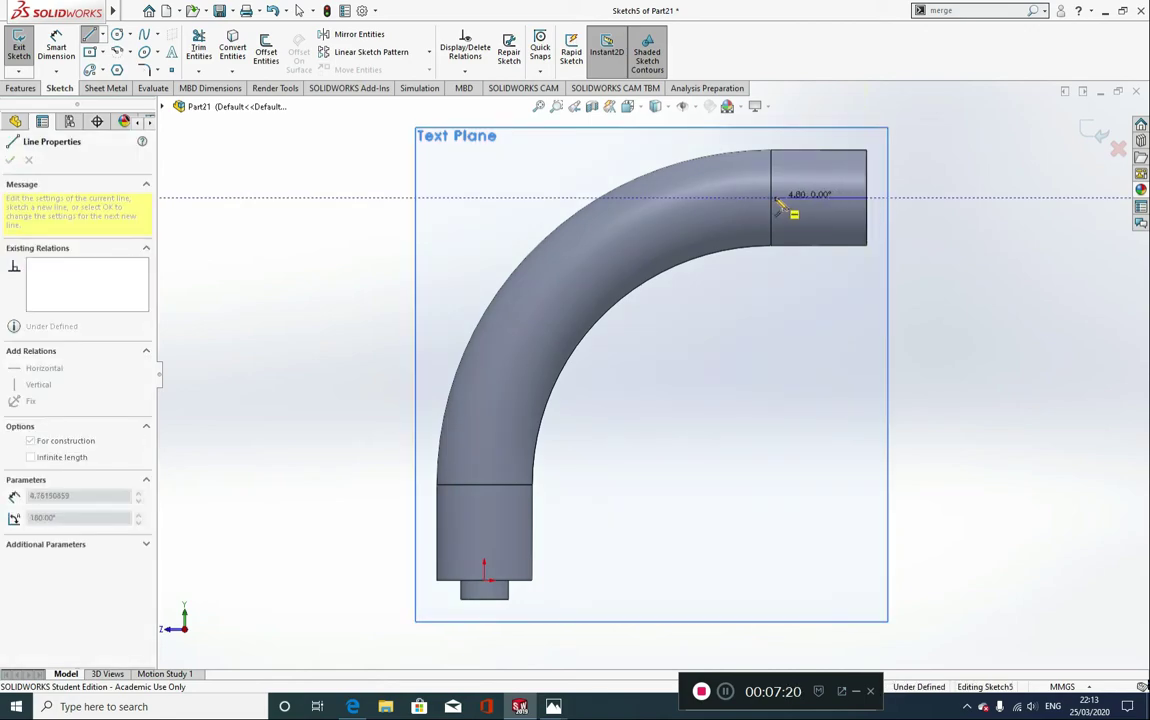
pyautogui.click(778, 199)
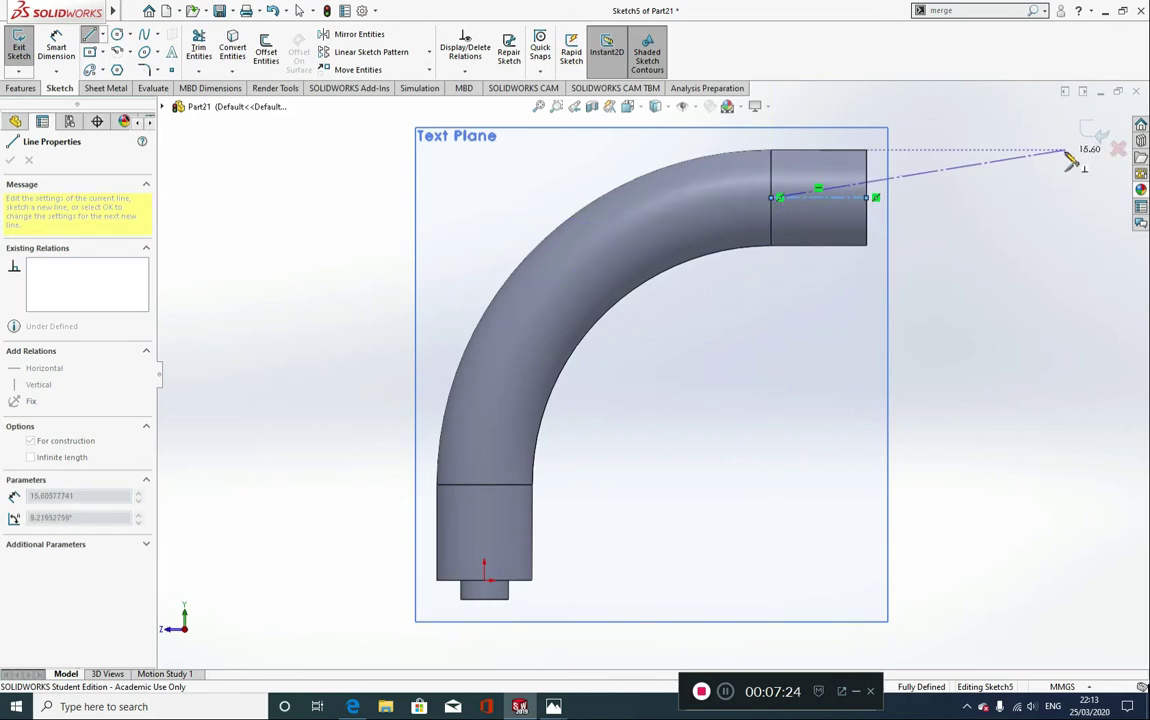
pyautogui.click(1097, 138)
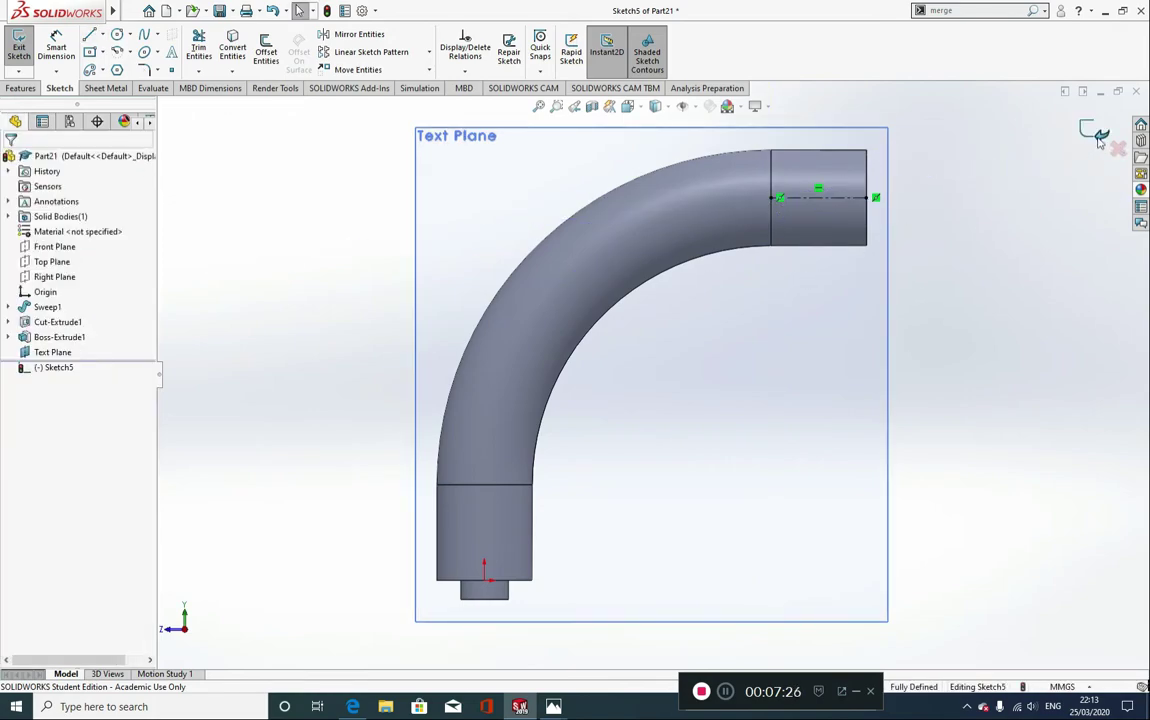
pyautogui.click(1100, 140)
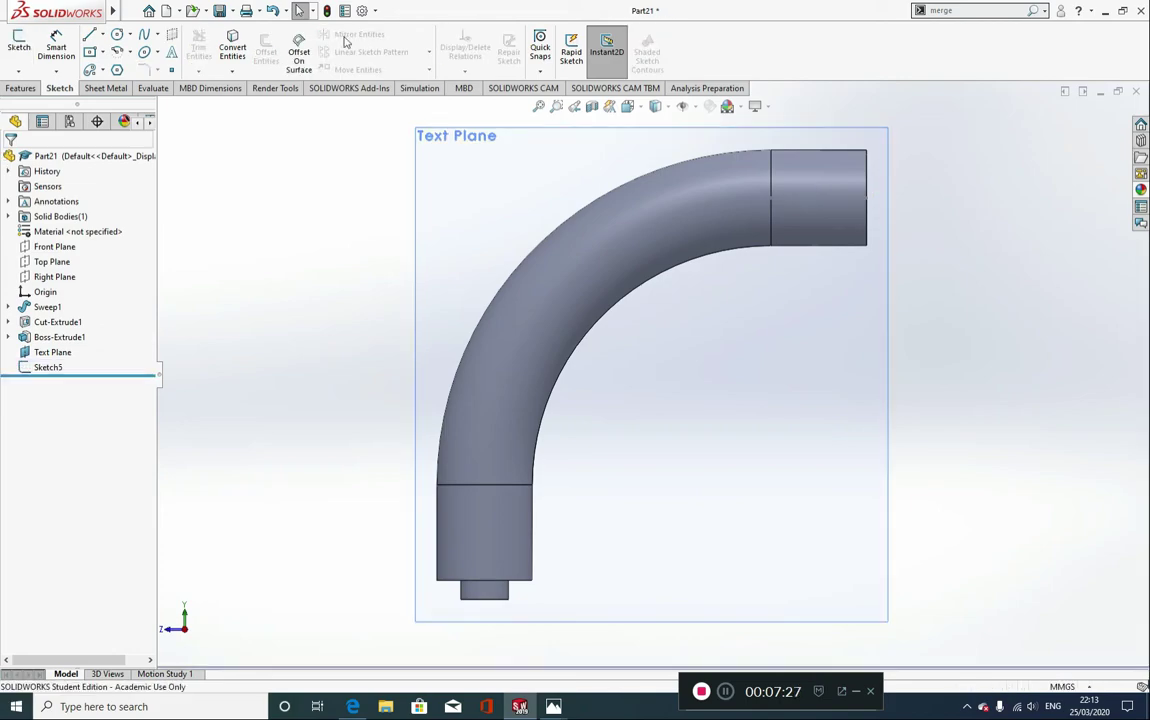
# Step: Add the sketch text Solidworkjs to the Text Plane sketch, following the construction line along the horizontal leg
pyautogui.click(171, 53)
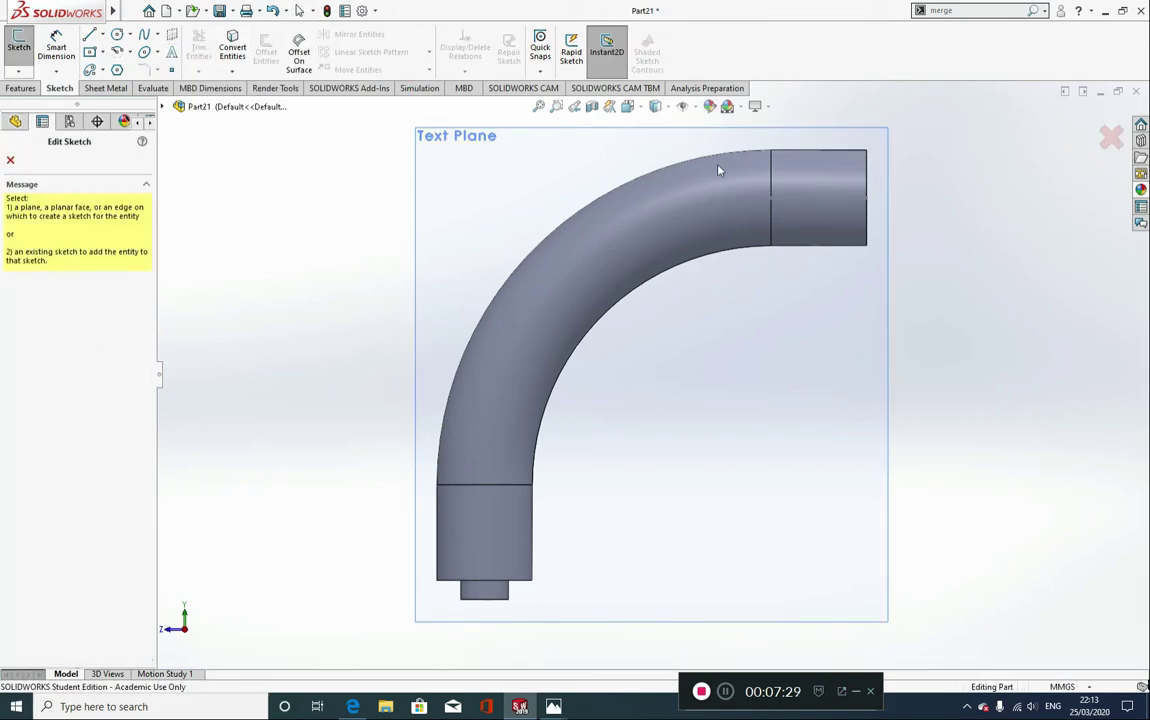
pyautogui.click(822, 200)
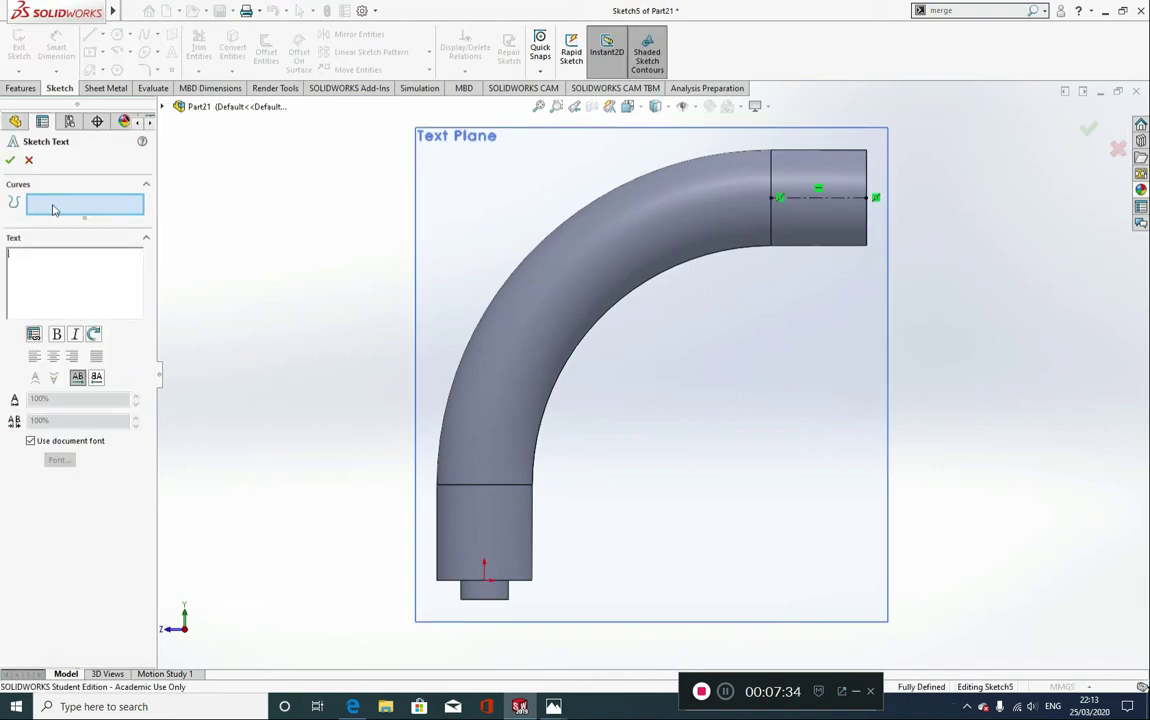
pyautogui.click(848, 199)
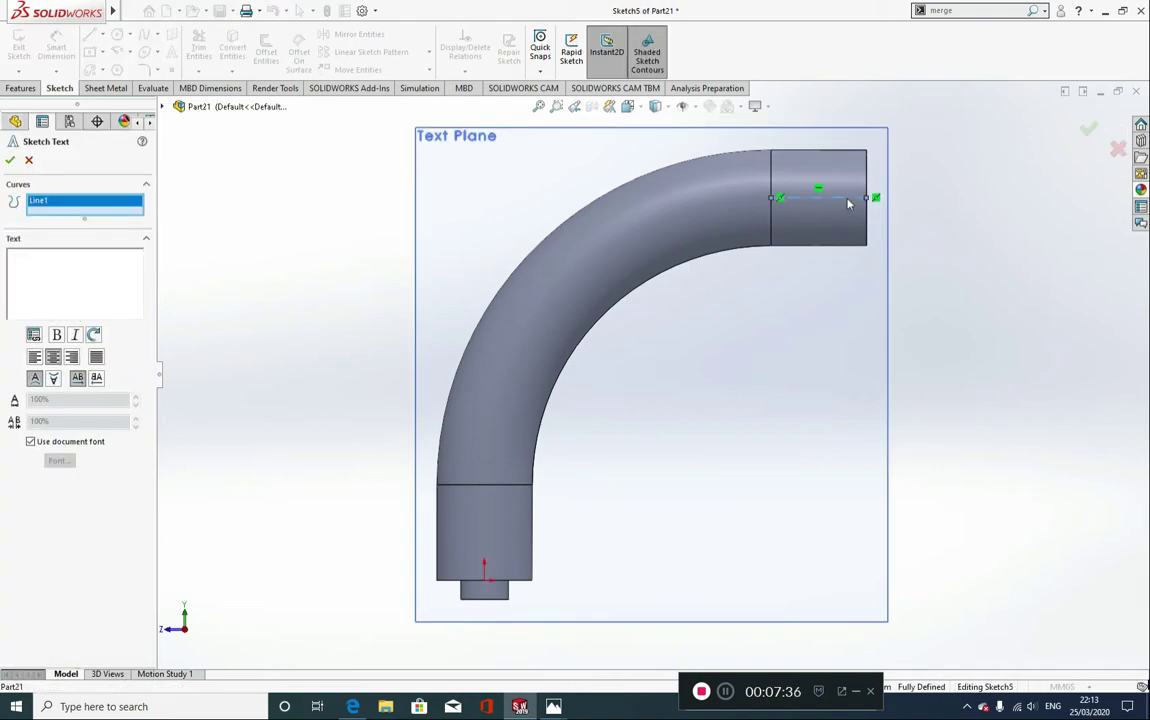
pyautogui.click(71, 269)
pyautogui.write('Solidworks')
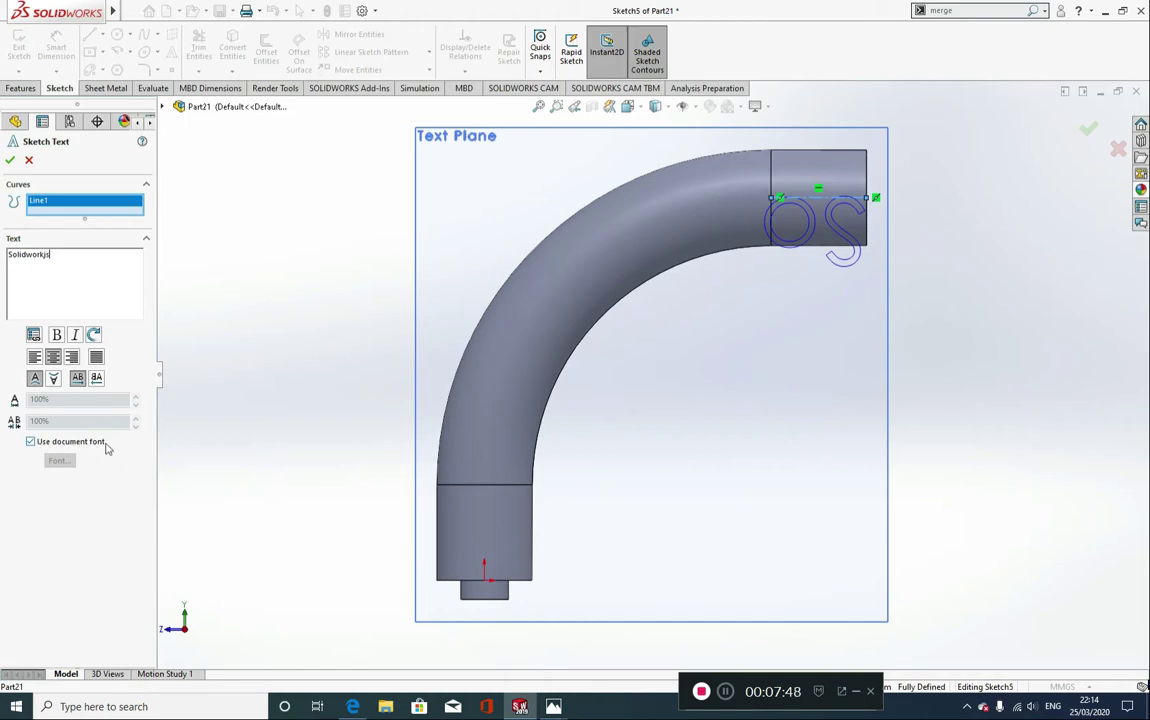
# Step: Stop using the document font for the sketch text and set its font height to 1 mm
pyautogui.click(30, 441)
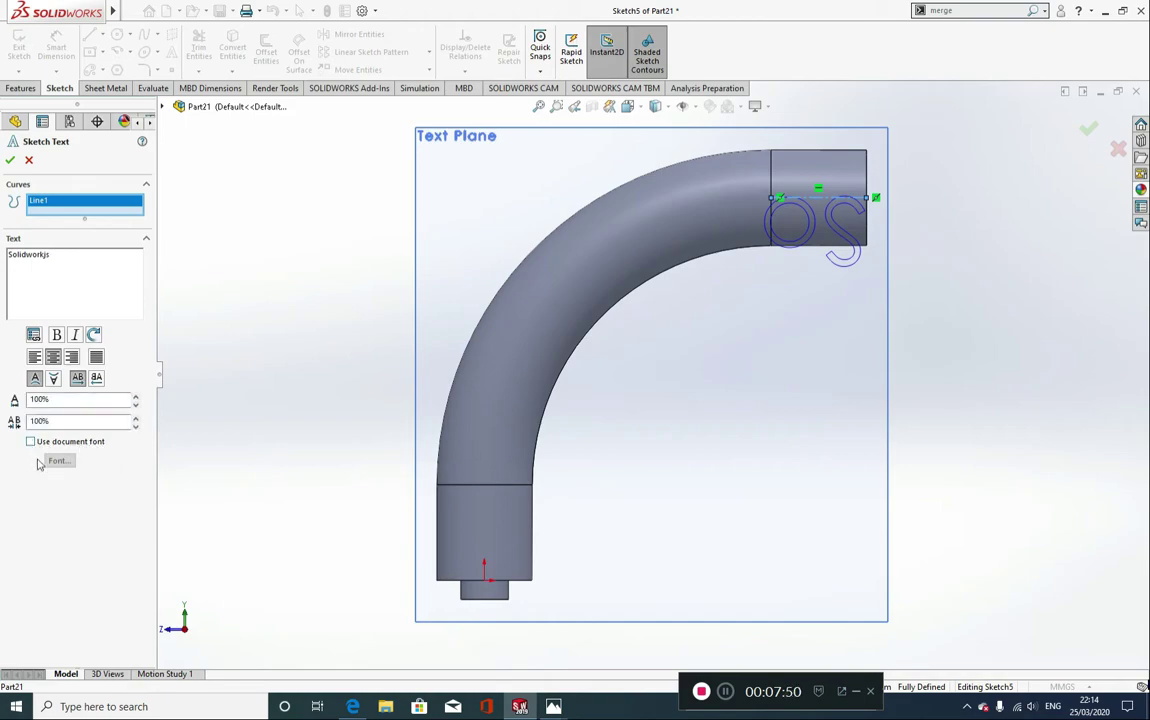
pyautogui.click(59, 460)
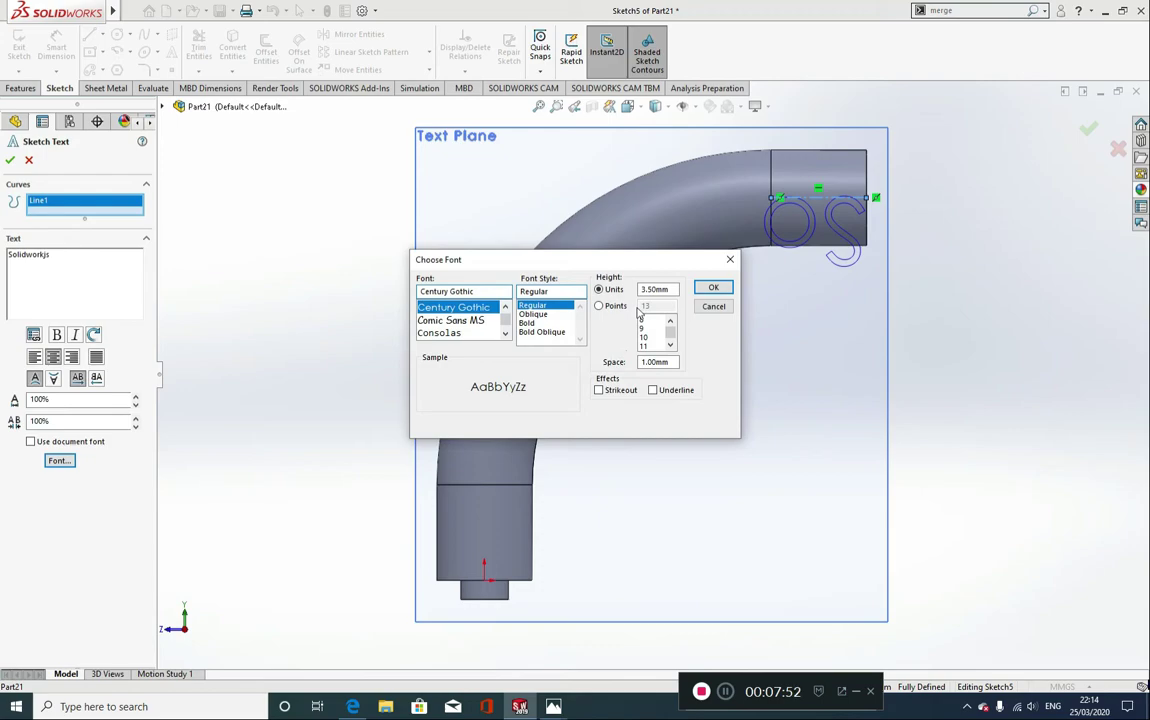
pyautogui.doubleClick(668, 288)
pyautogui.write('1')
pyautogui.click(714, 288)
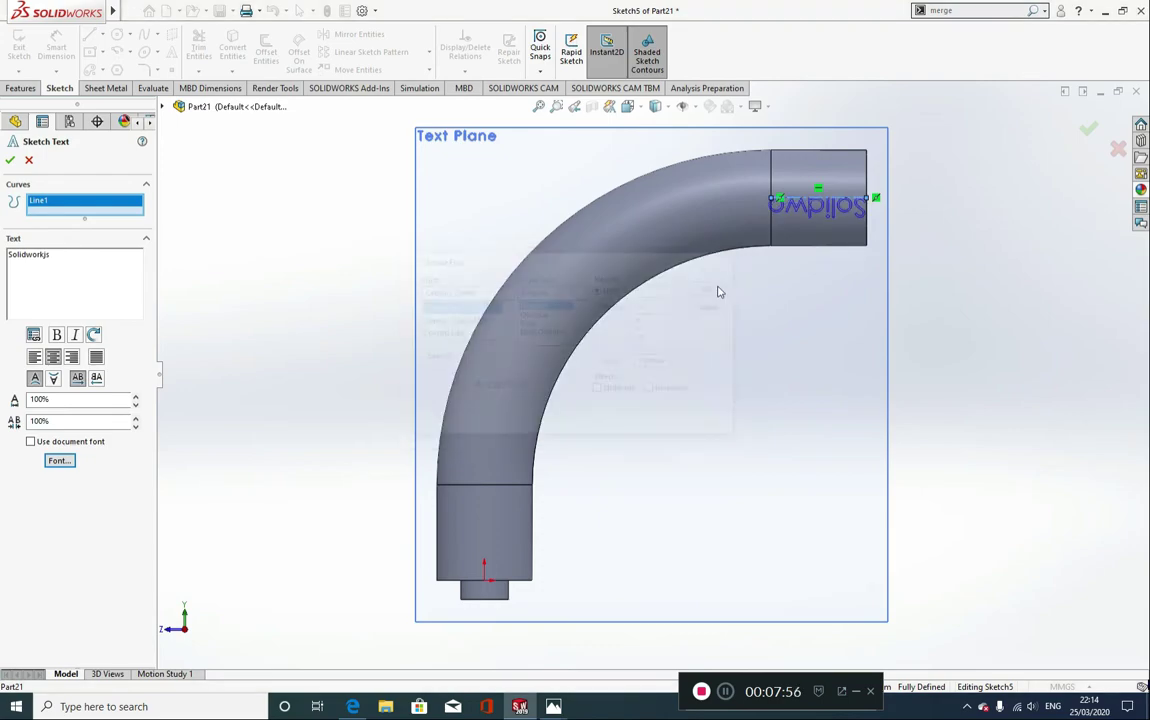
# Step: Set the sketch text's font height to 0.5 mm and flip the text both vertically and horizontally
pyautogui.click(60, 460)
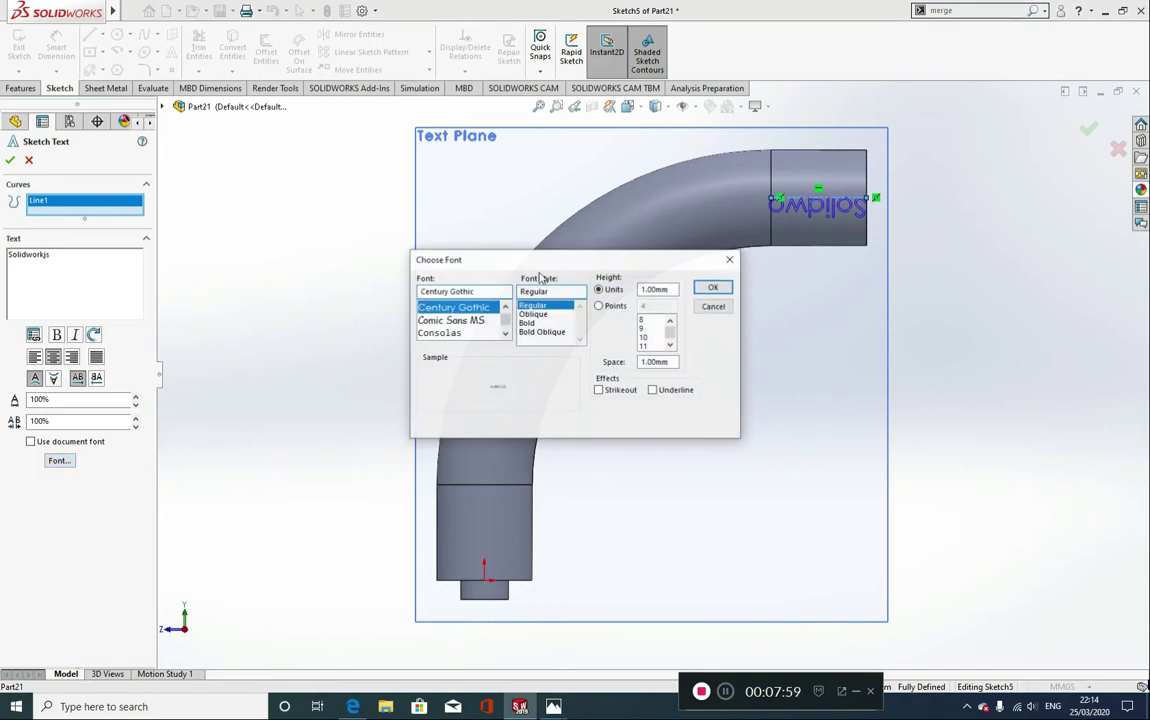
pyautogui.doubleClick(659, 288)
pyautogui.write('0')
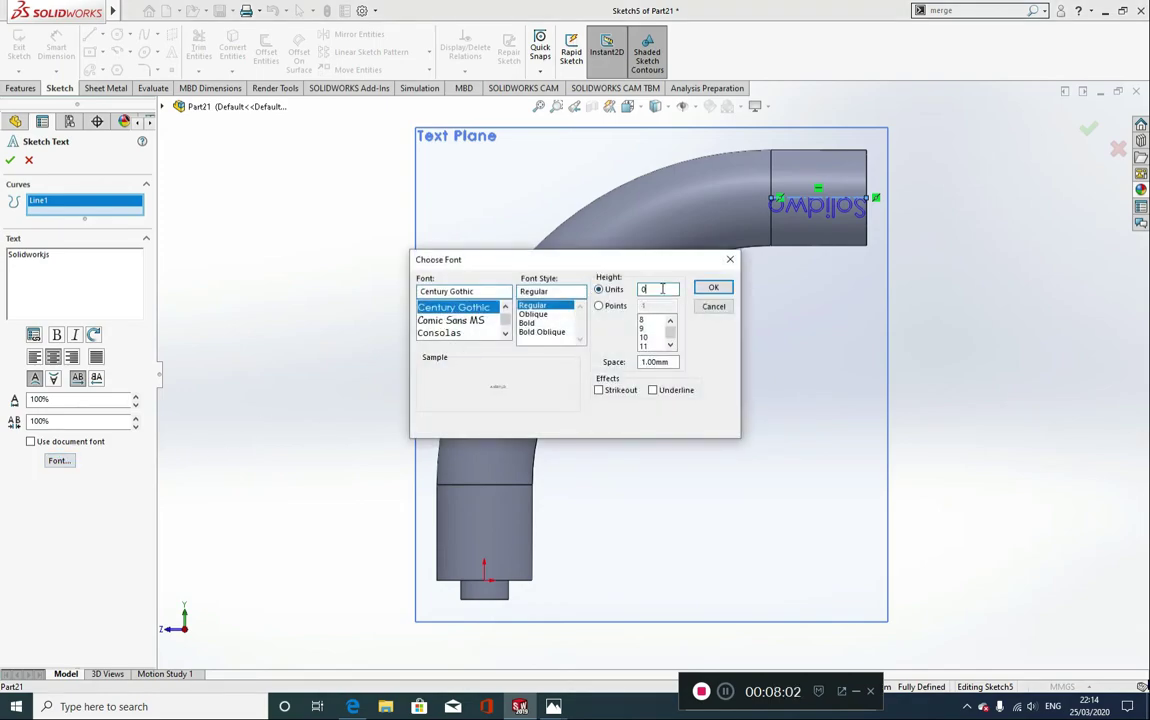
pyautogui.write('.5')
pyautogui.press('Return')
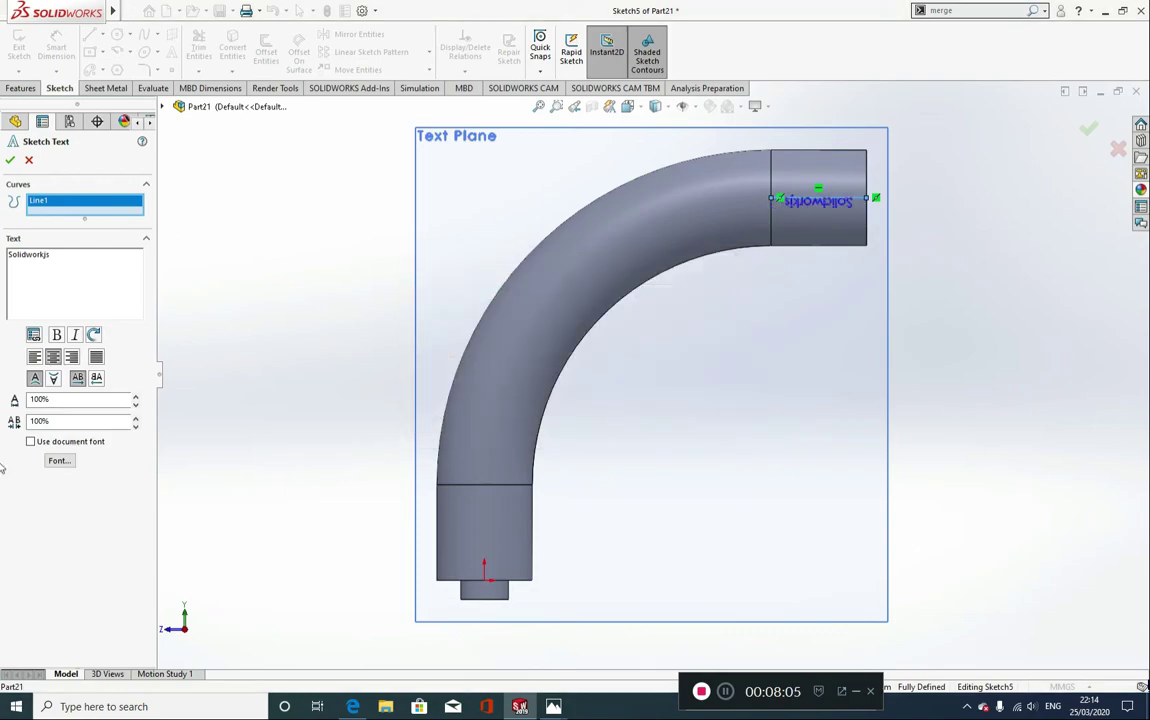
pyautogui.click(53, 378)
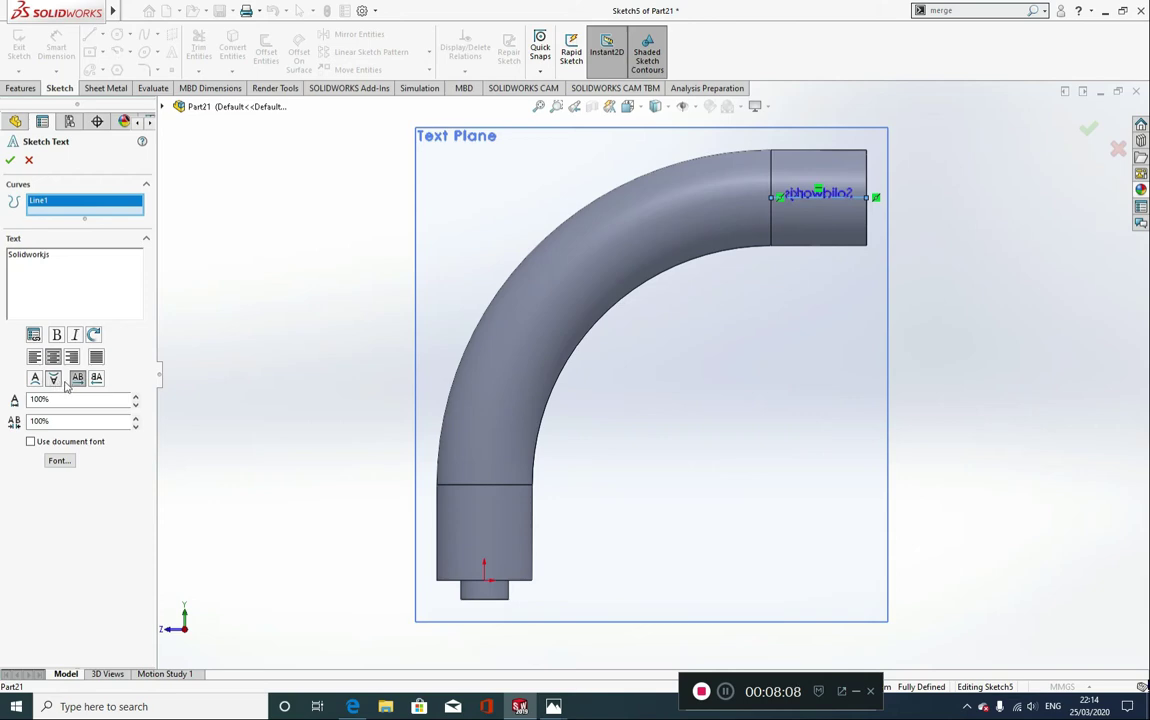
pyautogui.click(96, 378)
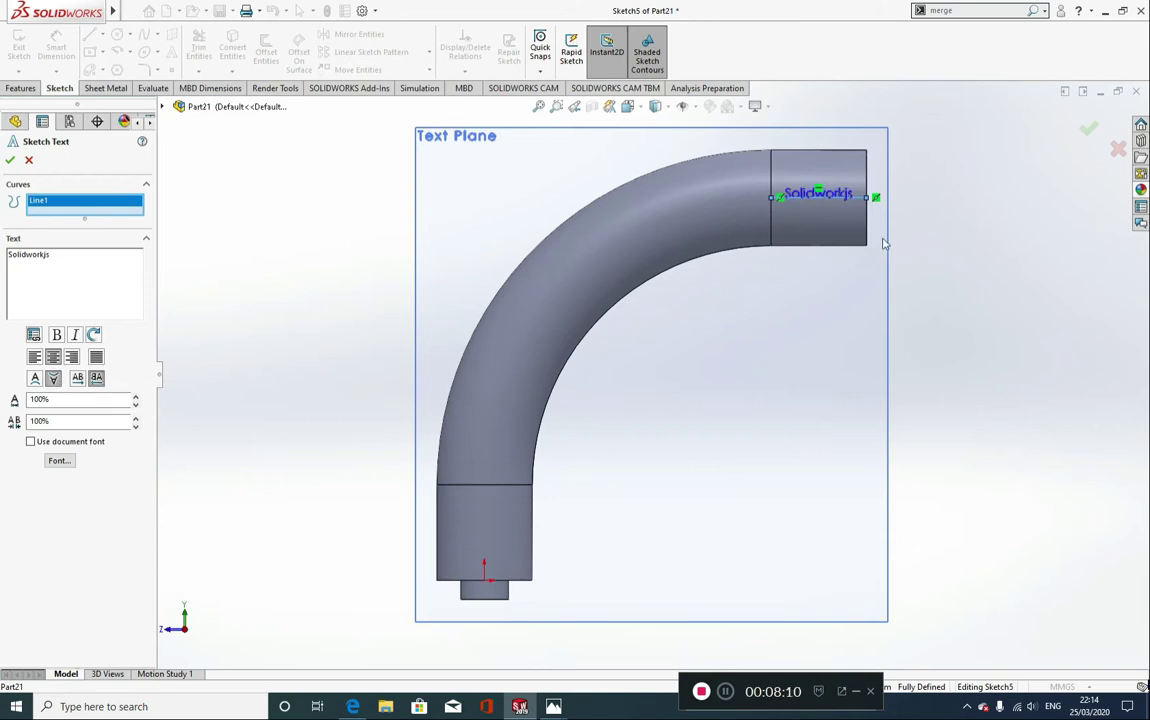
pyautogui.click(51, 257)
pyautogui.press('BackSpace')
pyautogui.click(59, 460)
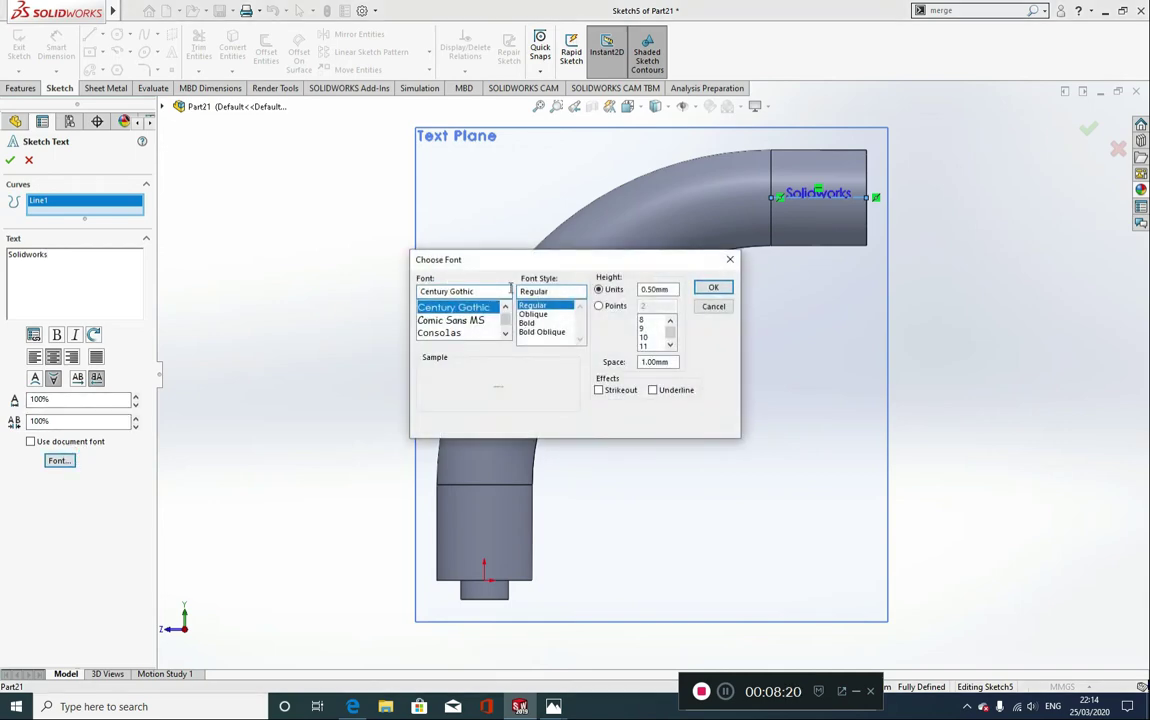
pyautogui.scroll(15, 462, 315)
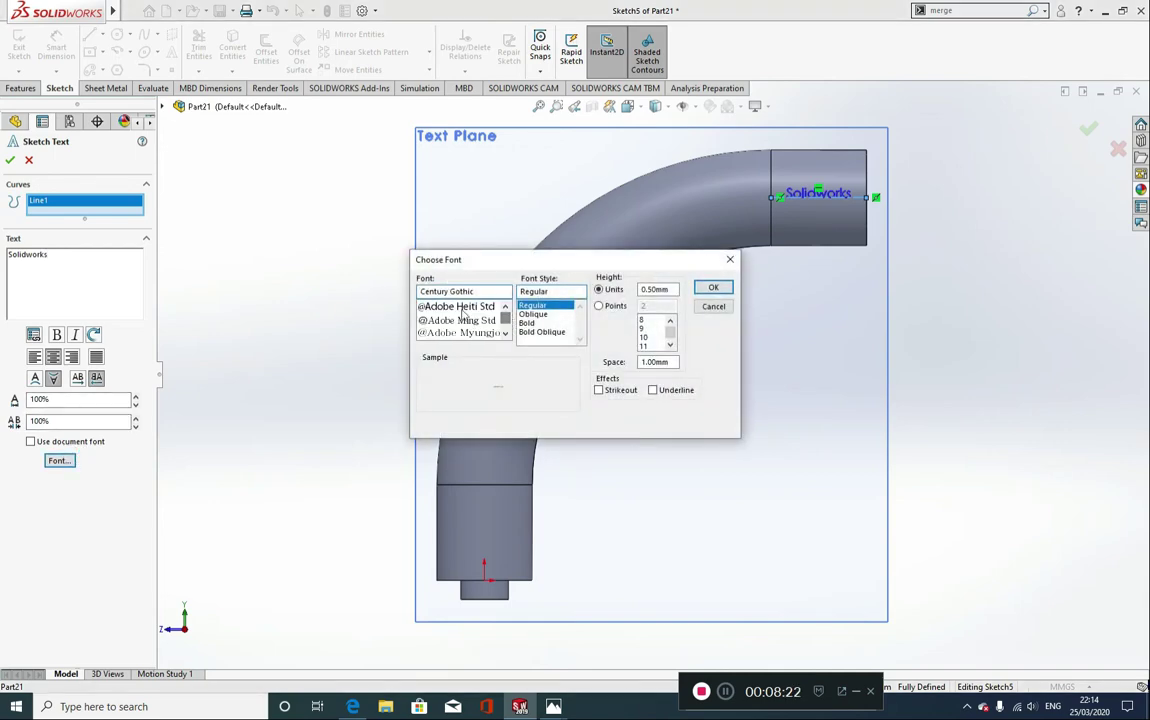
pyautogui.click(456, 309)
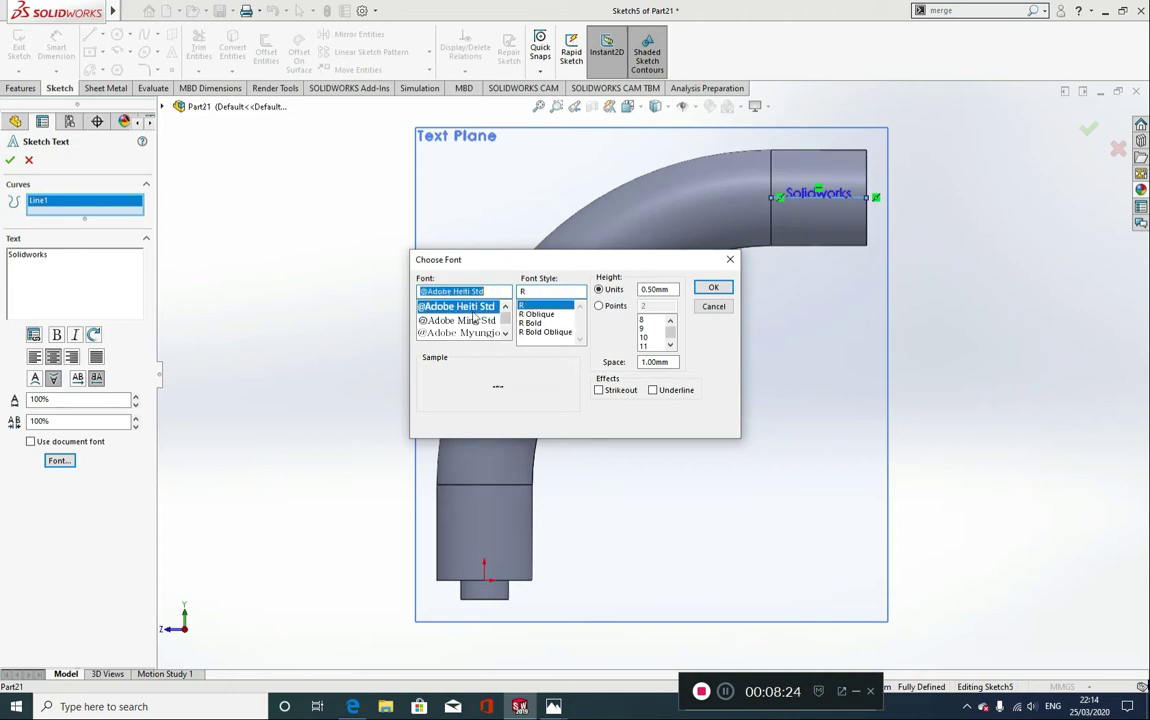
pyautogui.click(713, 288)
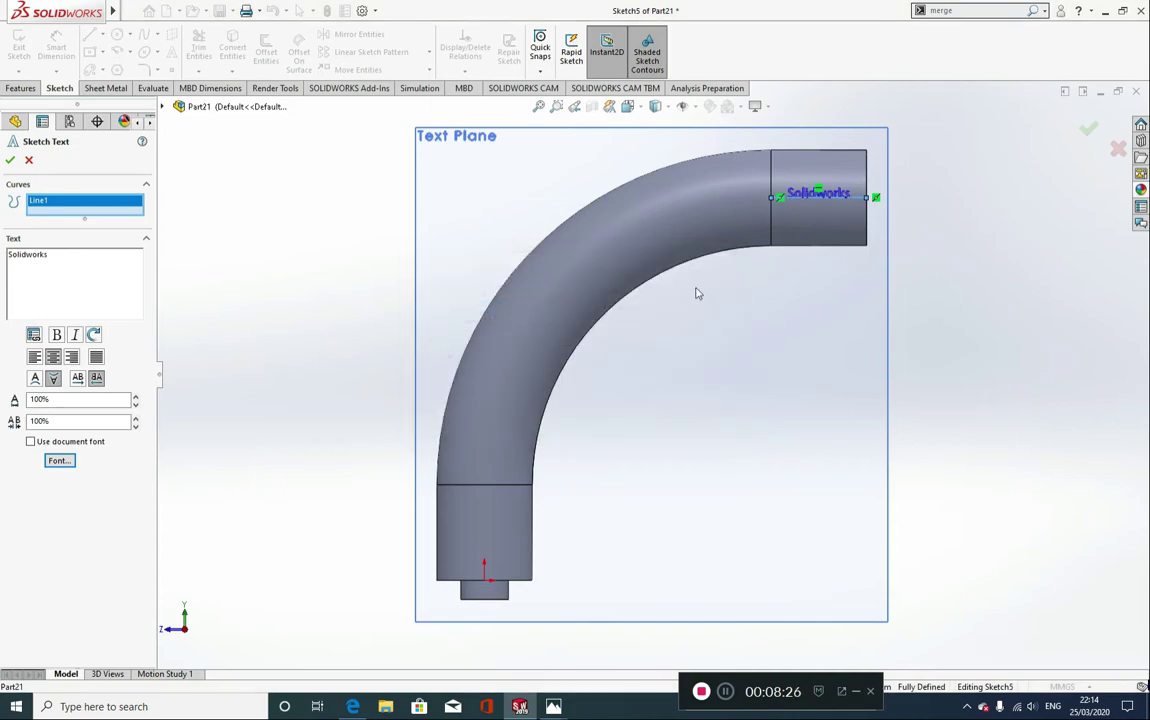
pyautogui.click(9, 160)
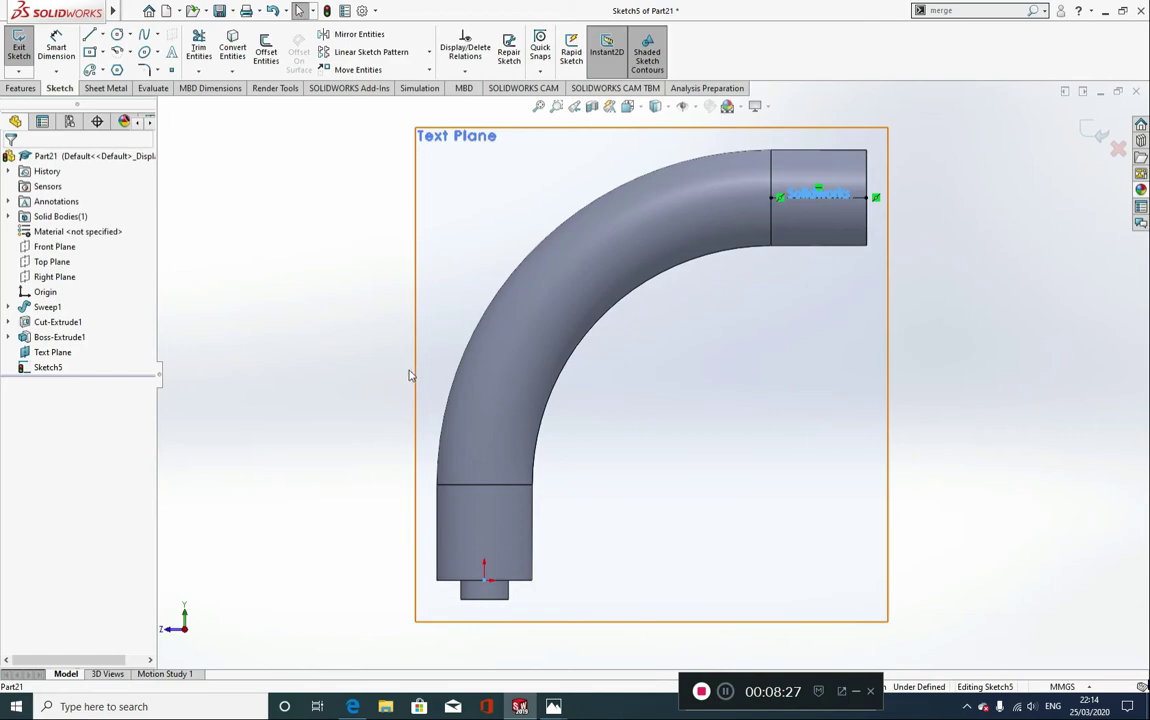
# Step: Cut-extrude the Solidworks lettering from the sketch plane into the tube with a blind depth of 0.25 mm
pyautogui.moveTo(345, 354); pyautogui.dragTo(382, 377, button='middle')
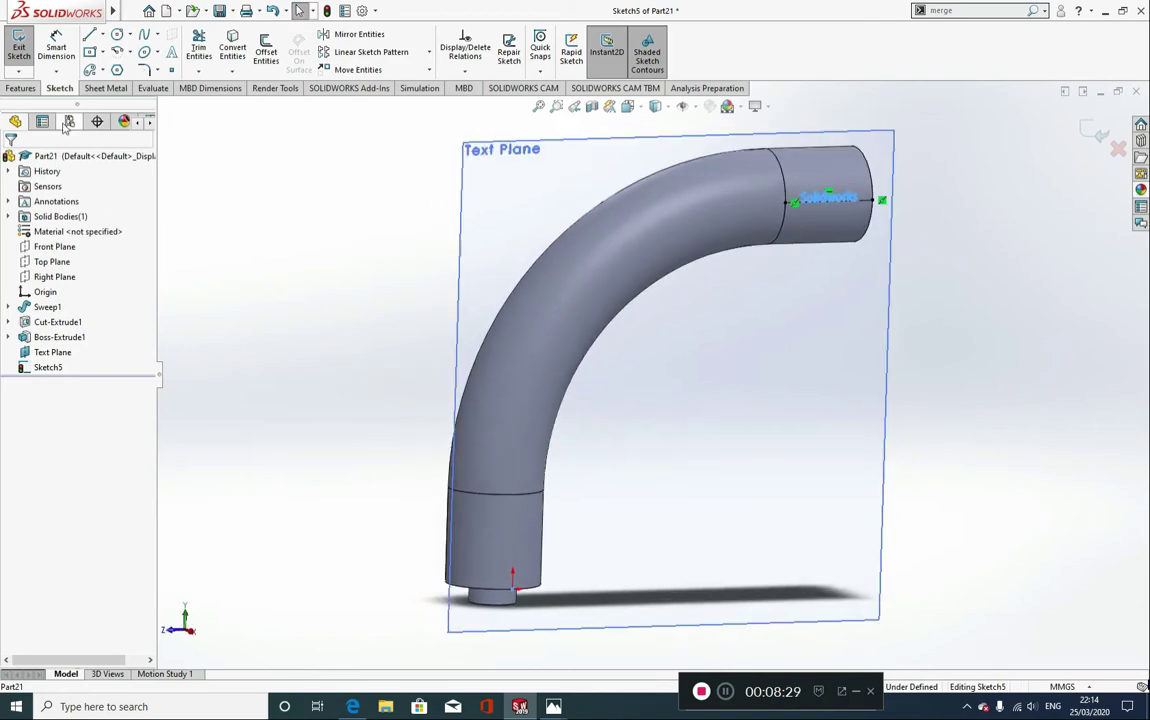
pyautogui.click(18, 88)
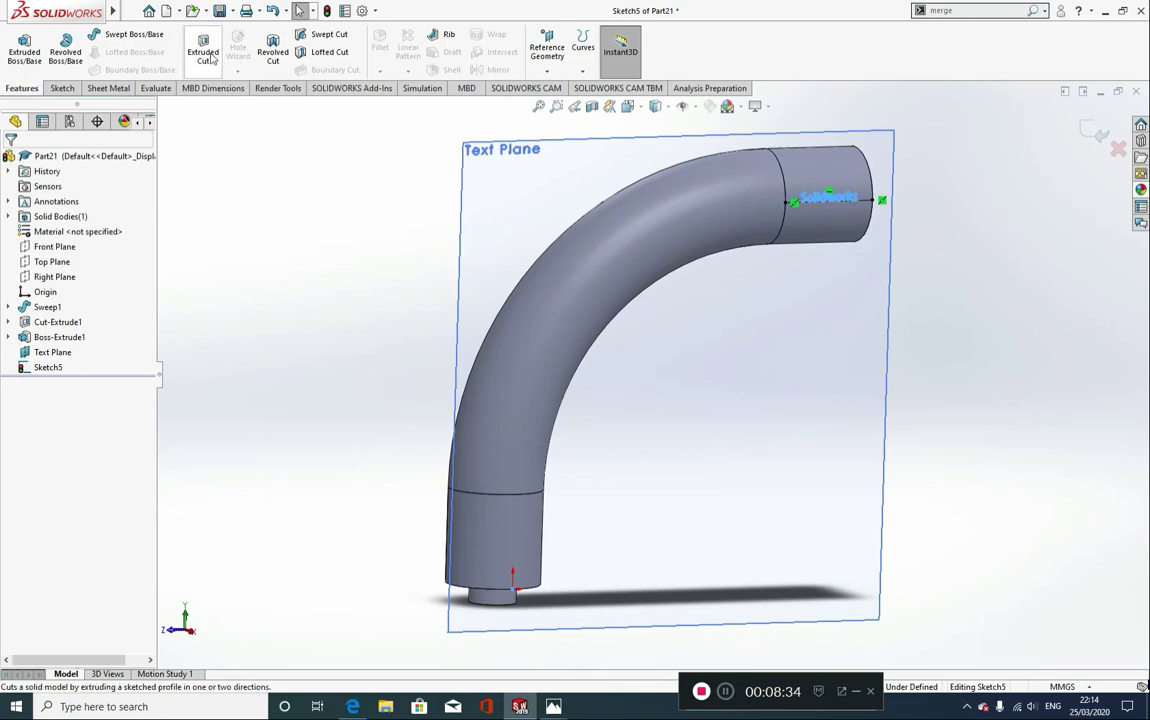
pyautogui.click(206, 52)
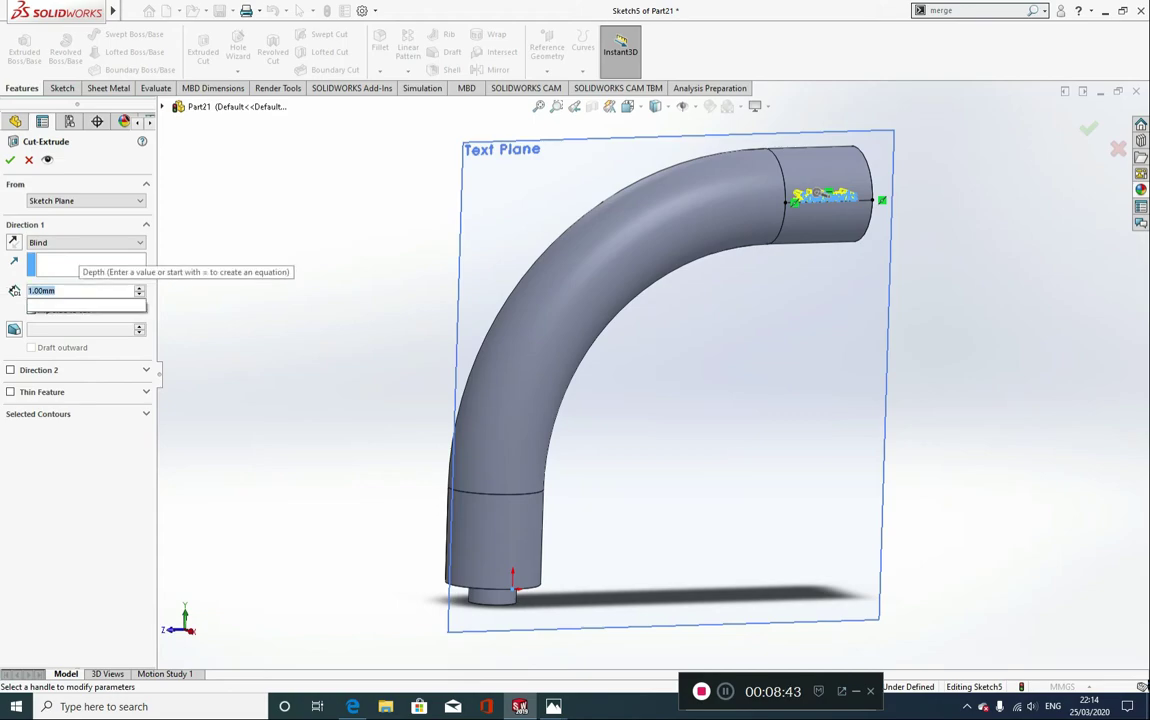
pyautogui.write('0.25')
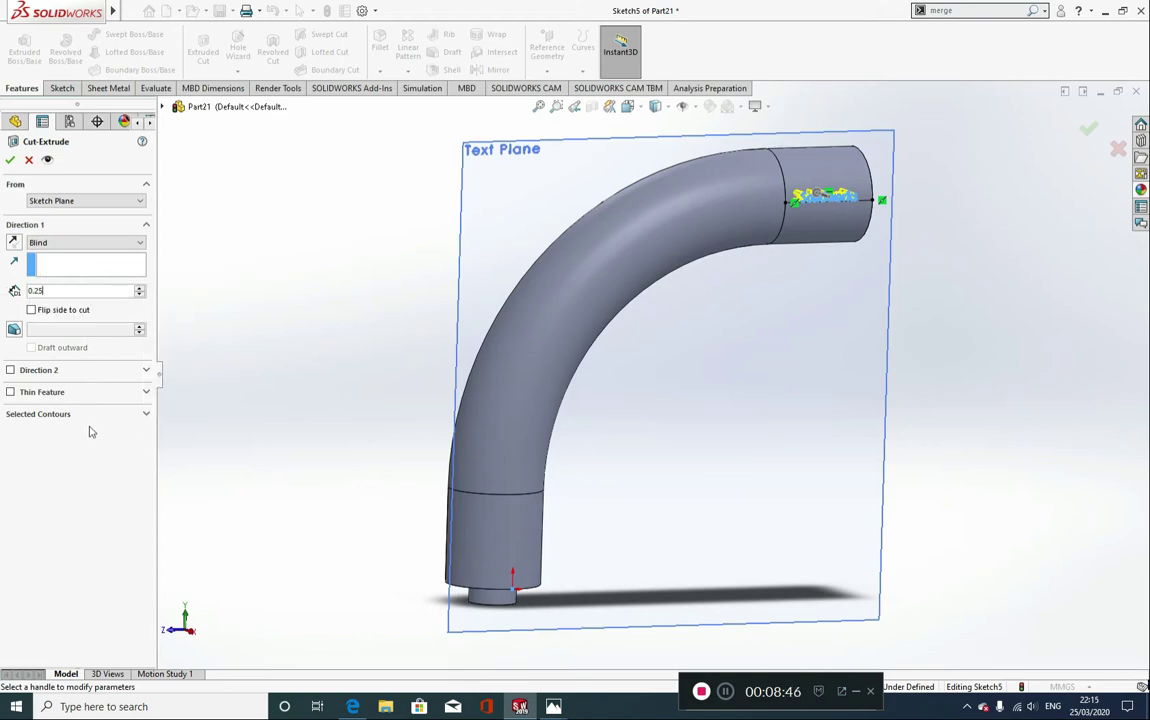
pyautogui.click(508, 234)
pyautogui.moveTo(516, 243); pyautogui.dragTo(539, 265, button='middle')
pyautogui.scroll(-5, 834, 198)
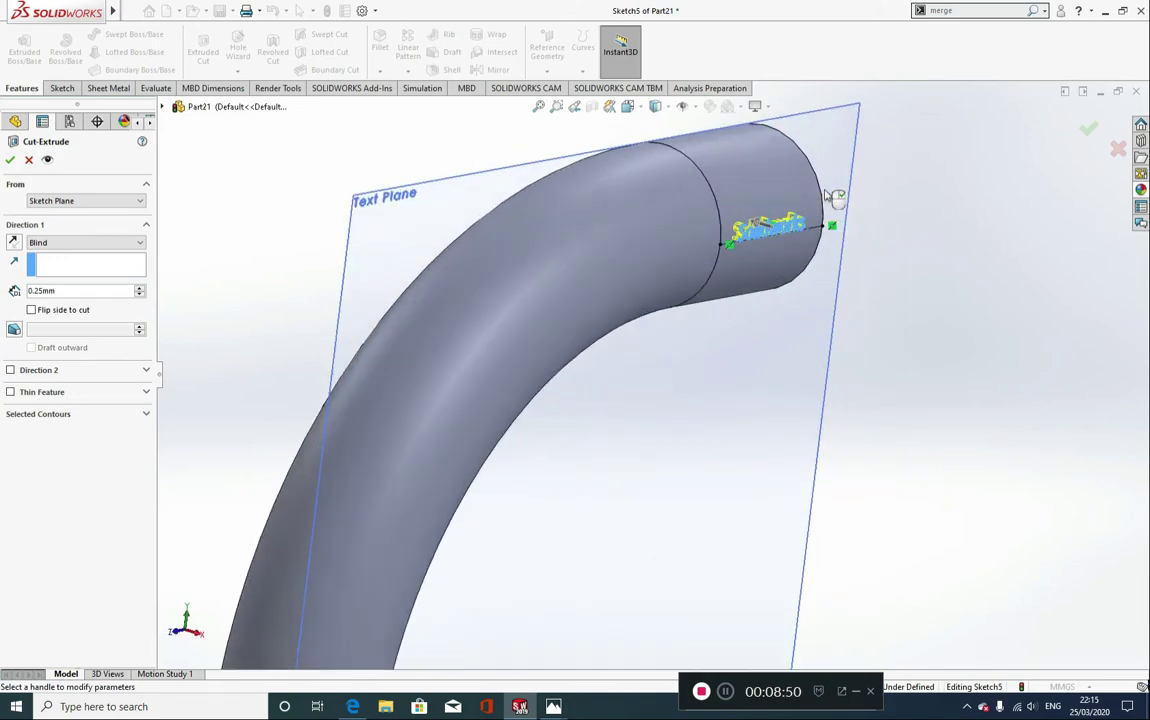
pyautogui.scroll(-3, 570, 345)
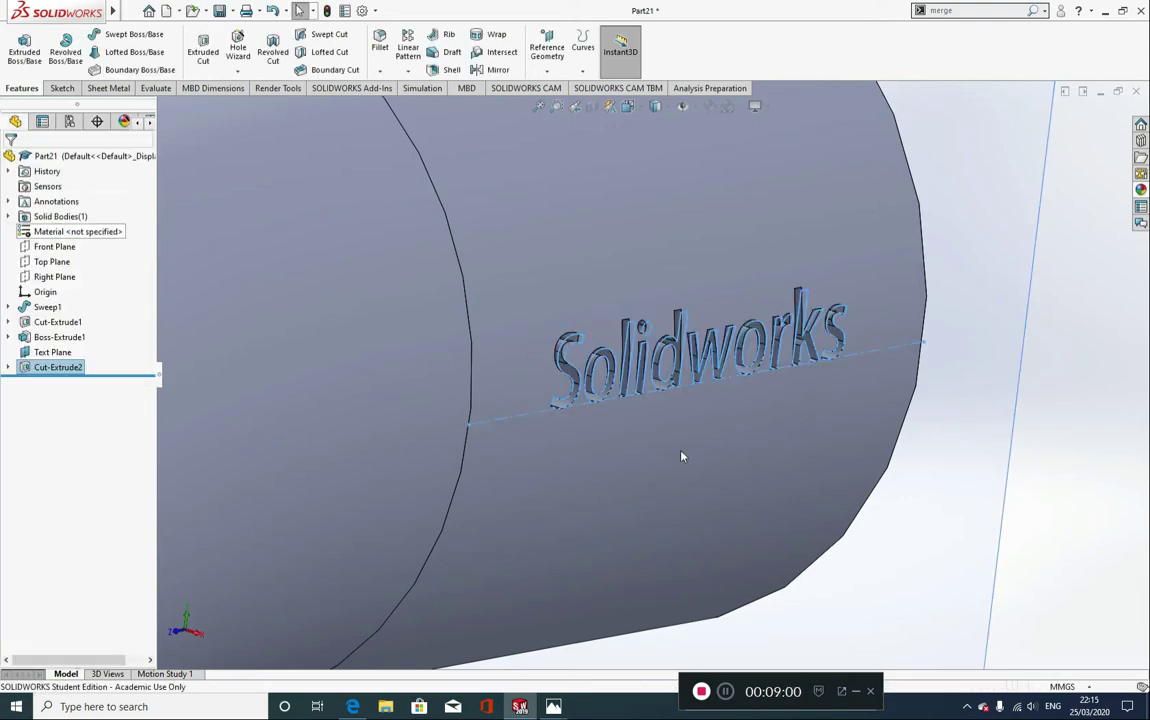
# Step: Hide the Text Plane so that only the engraved tube is displayed
pyautogui.moveTo(683, 457); pyautogui.dragTo(803, 447, button='middle')
pyautogui.scroll(-2, 780, 450)
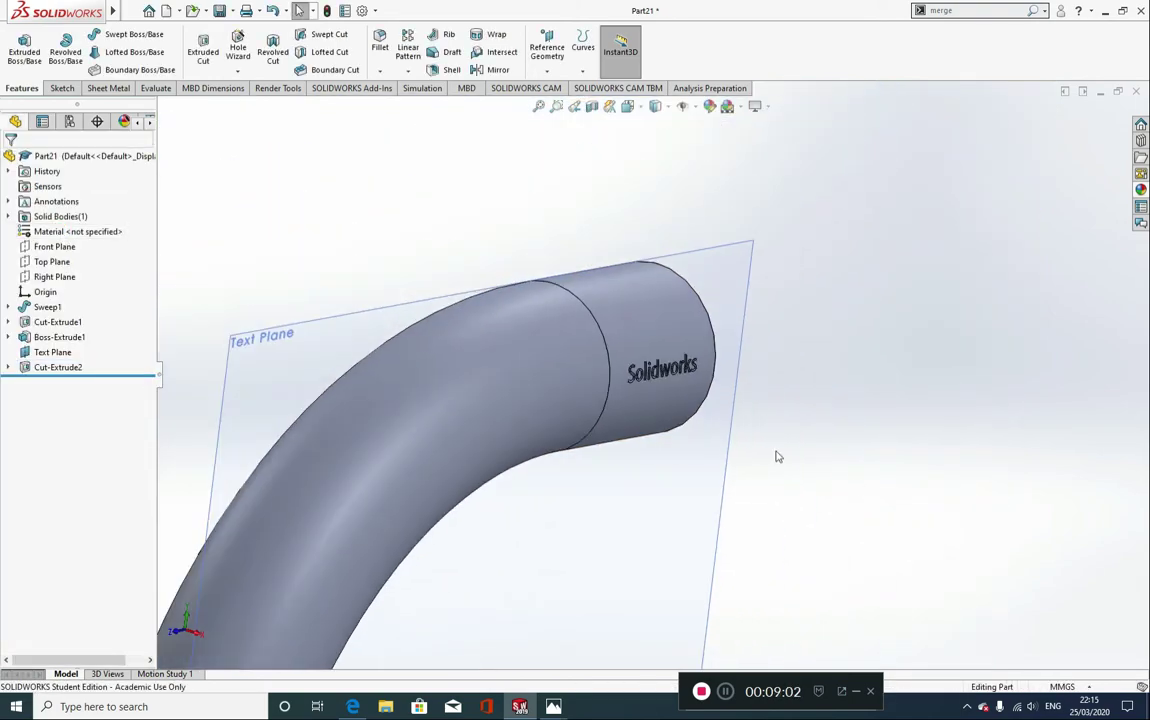
pyautogui.click(268, 347)
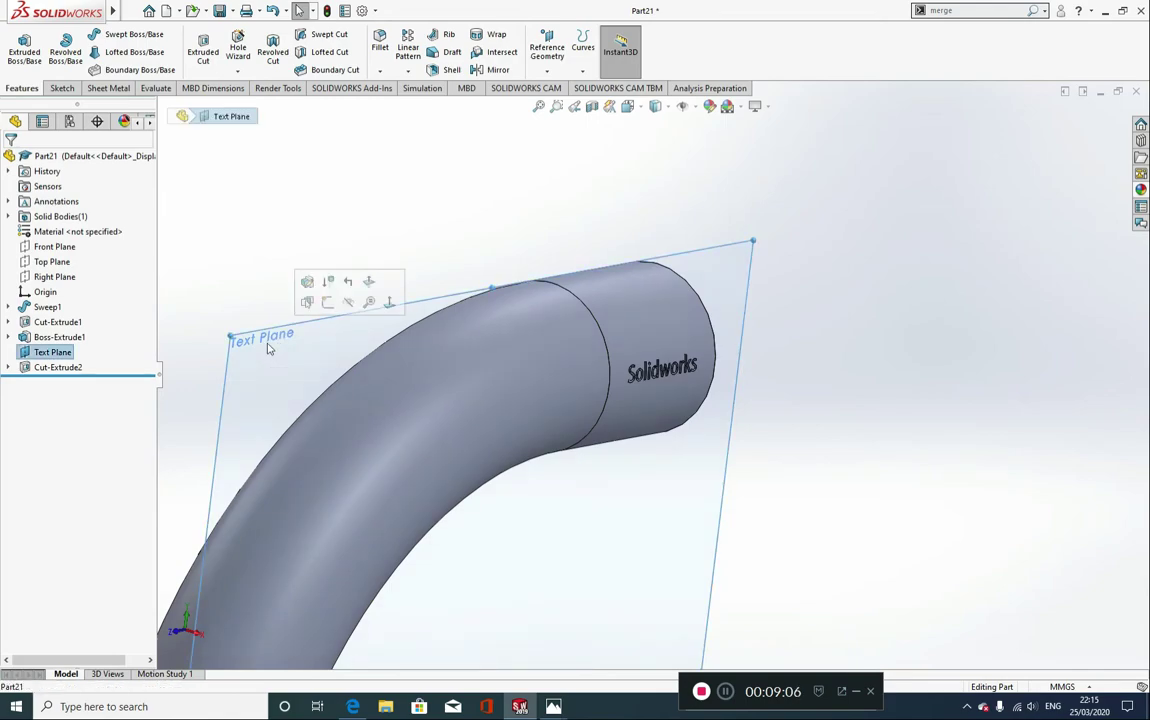
pyautogui.click(349, 303)
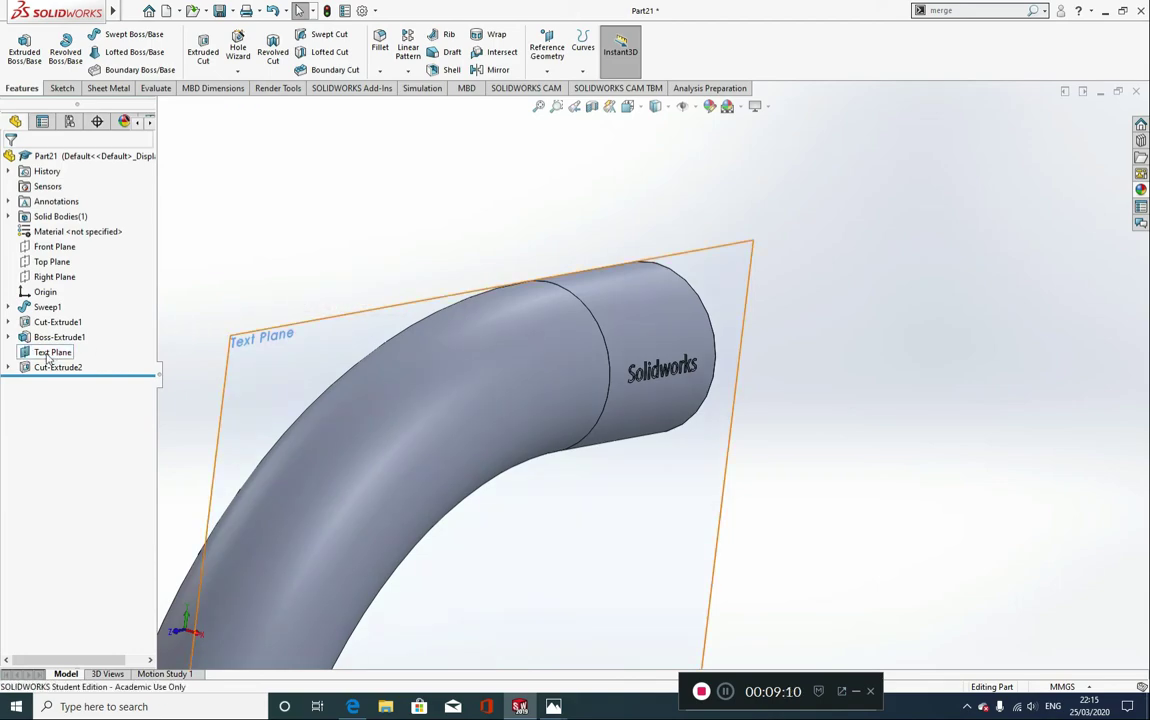
pyautogui.rightClick(48, 358)
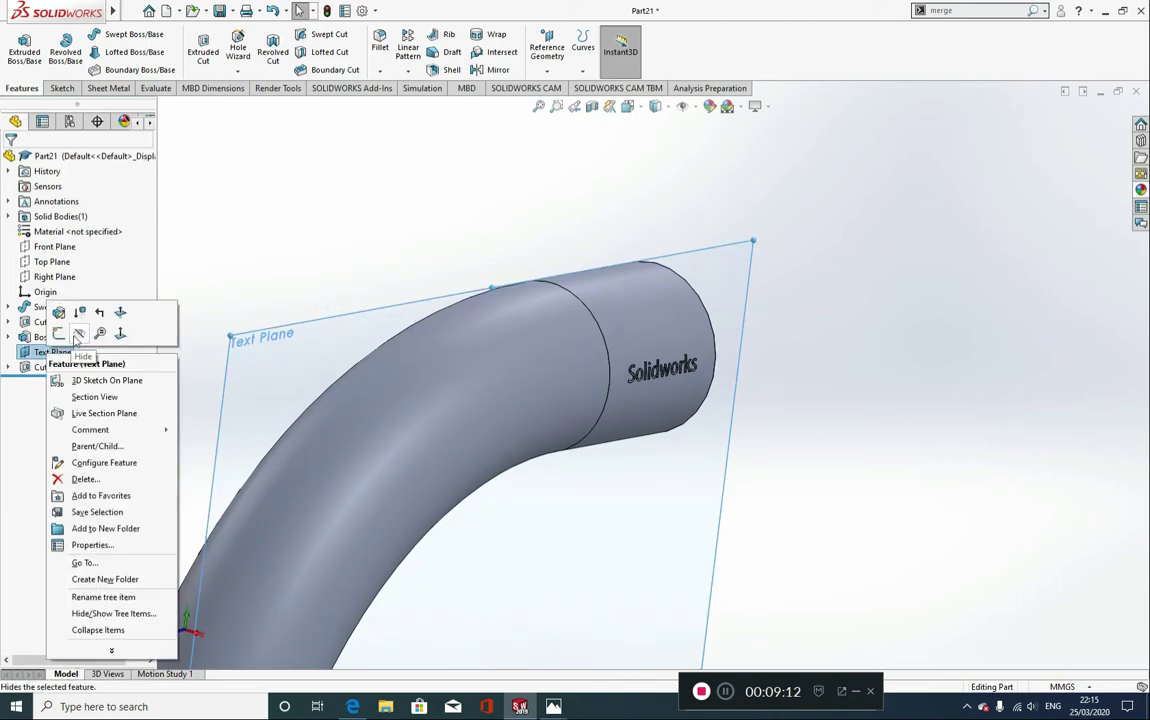
pyautogui.click(78, 334)
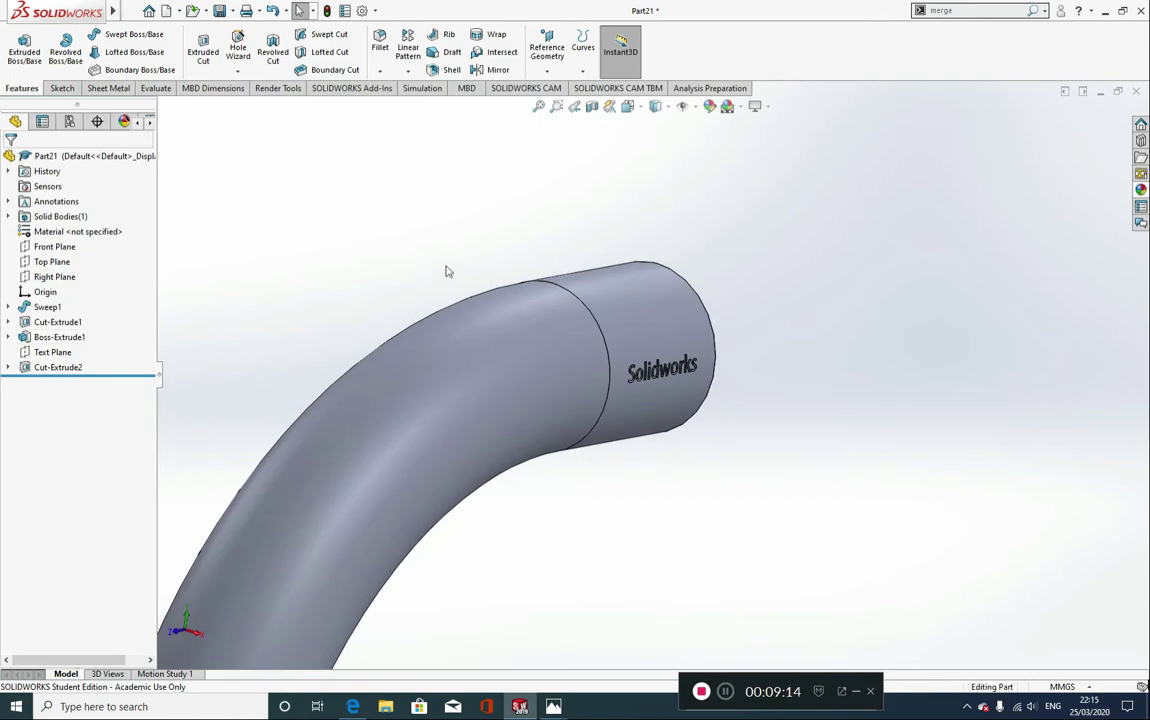
# Step: Inspect the part in the isometric, front, back, left, right, top and bottom standard views
pyautogui.hotkey('ctrl', '7')
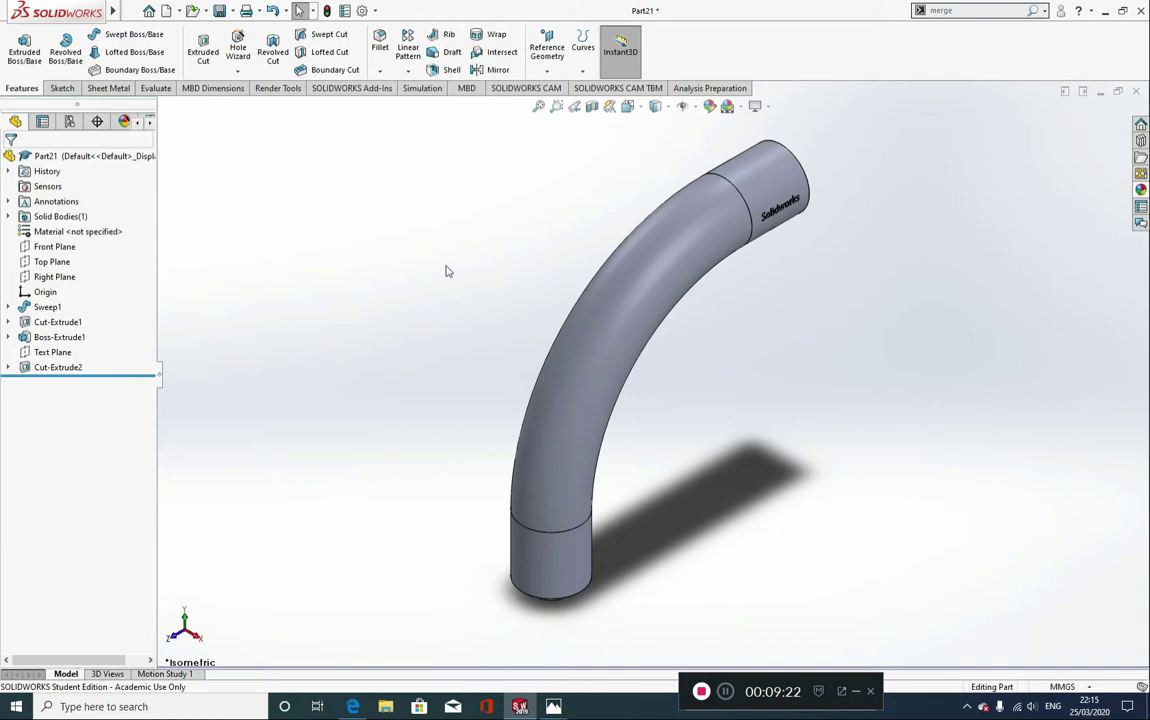
pyautogui.hotkey('ctrl', '1')
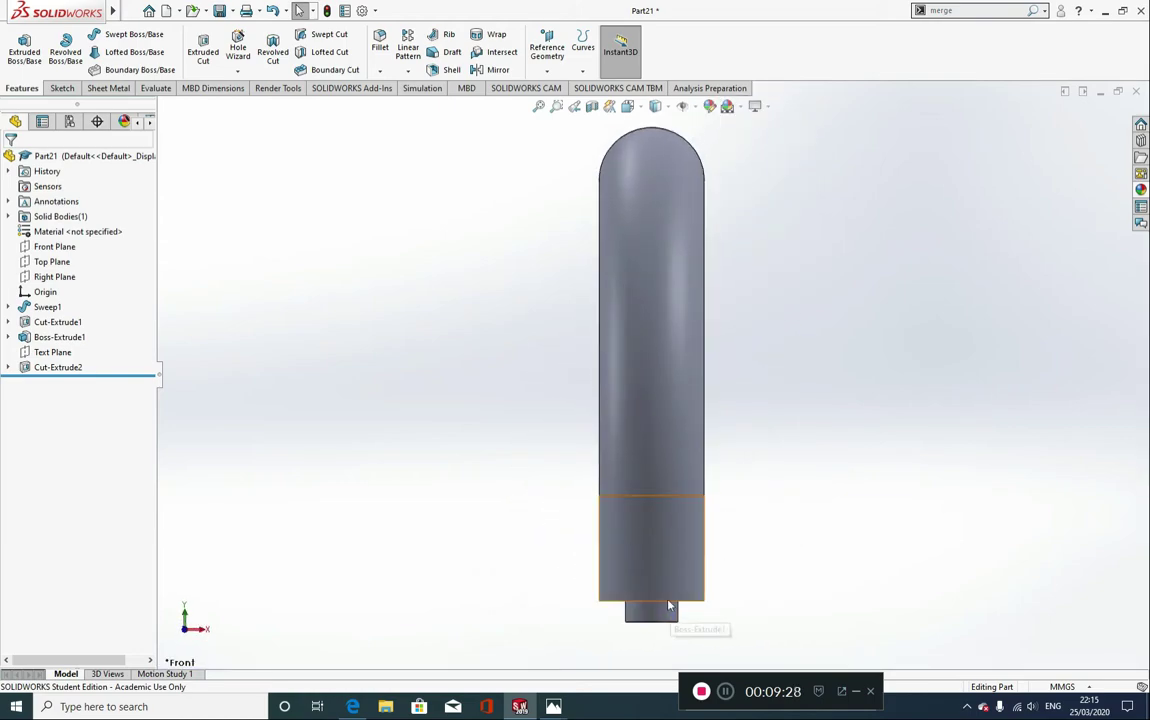
pyautogui.hotkey('ctrl', '2')
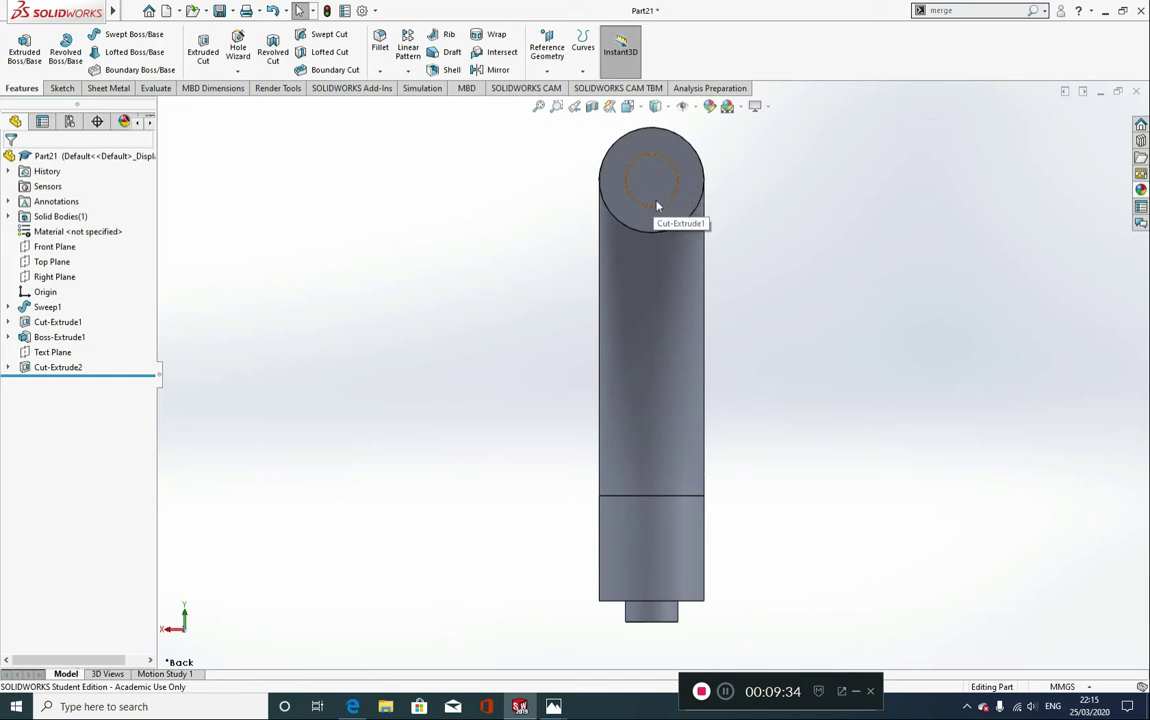
pyautogui.hotkey('shift', 'Left')
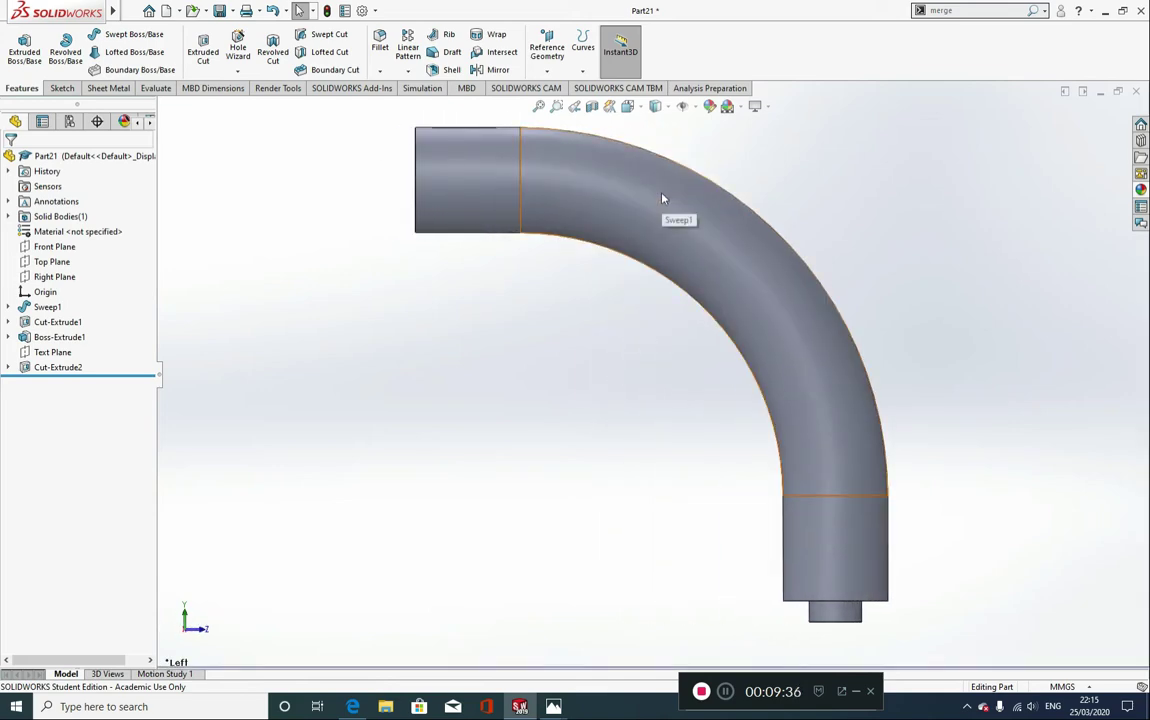
pyautogui.hotkey('ctrl', '4')
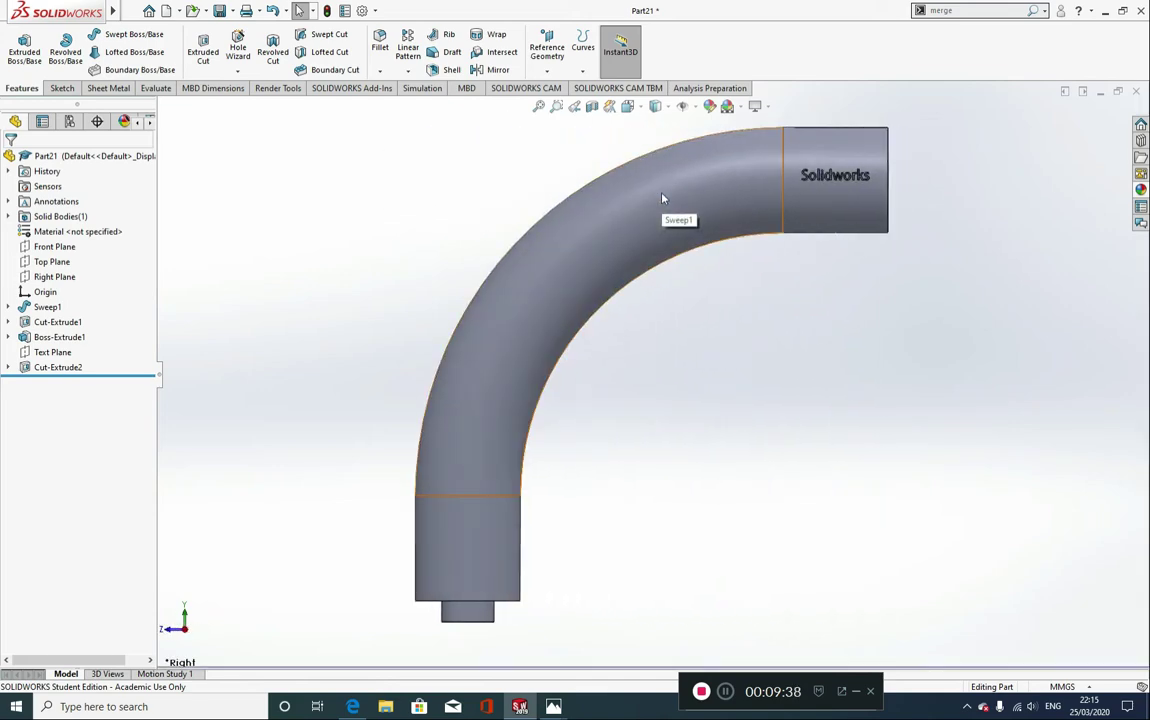
pyautogui.hotkey('ctrl', '5')
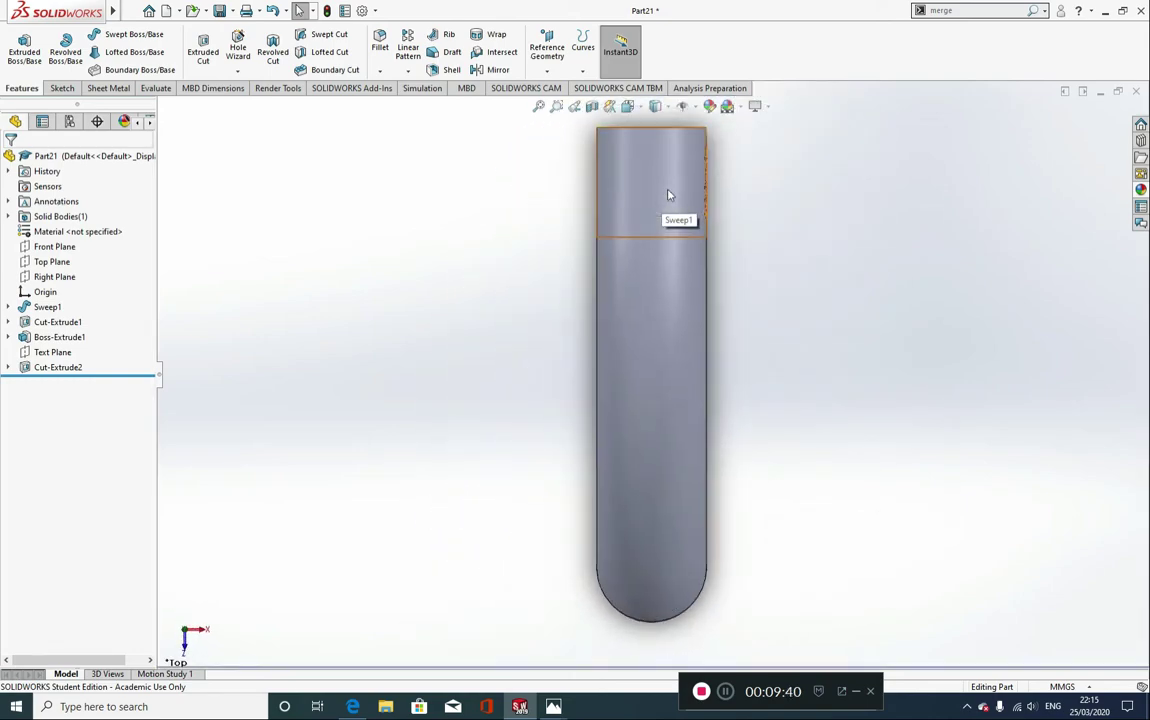
pyautogui.hotkey('ctrl', '6')
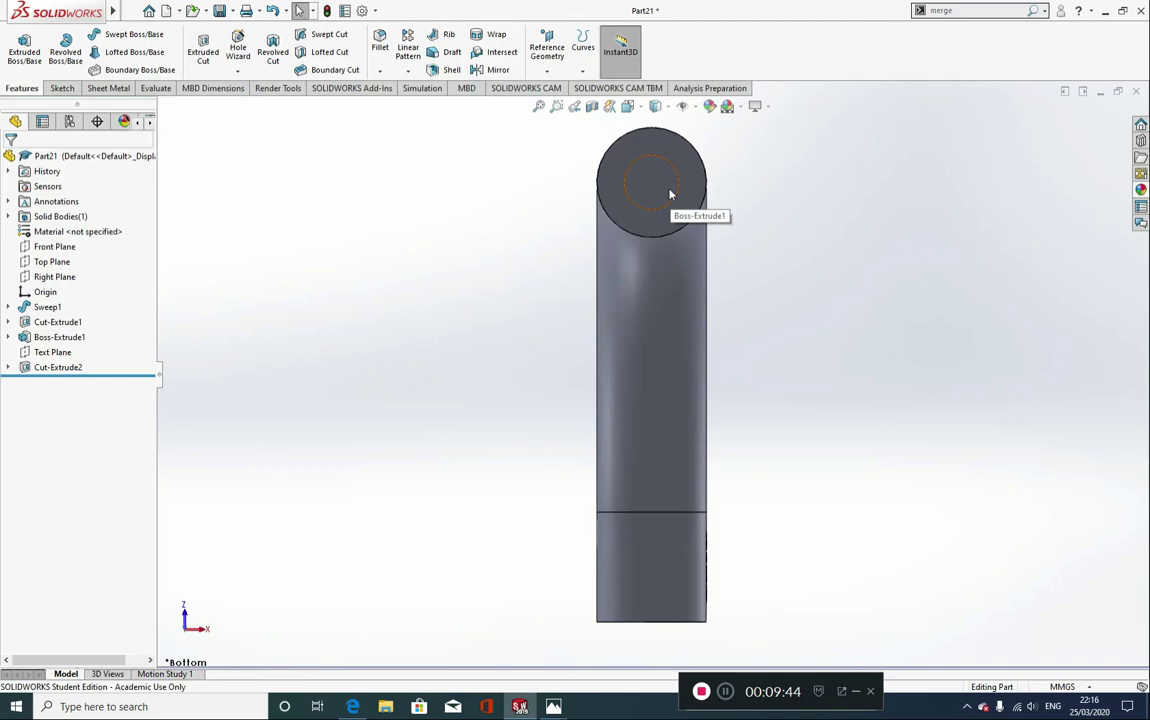
# Step: Inspect the part in isometric view, freely rotated, and normal to the recessed end face
pyautogui.hotkey('ctrl', '7')
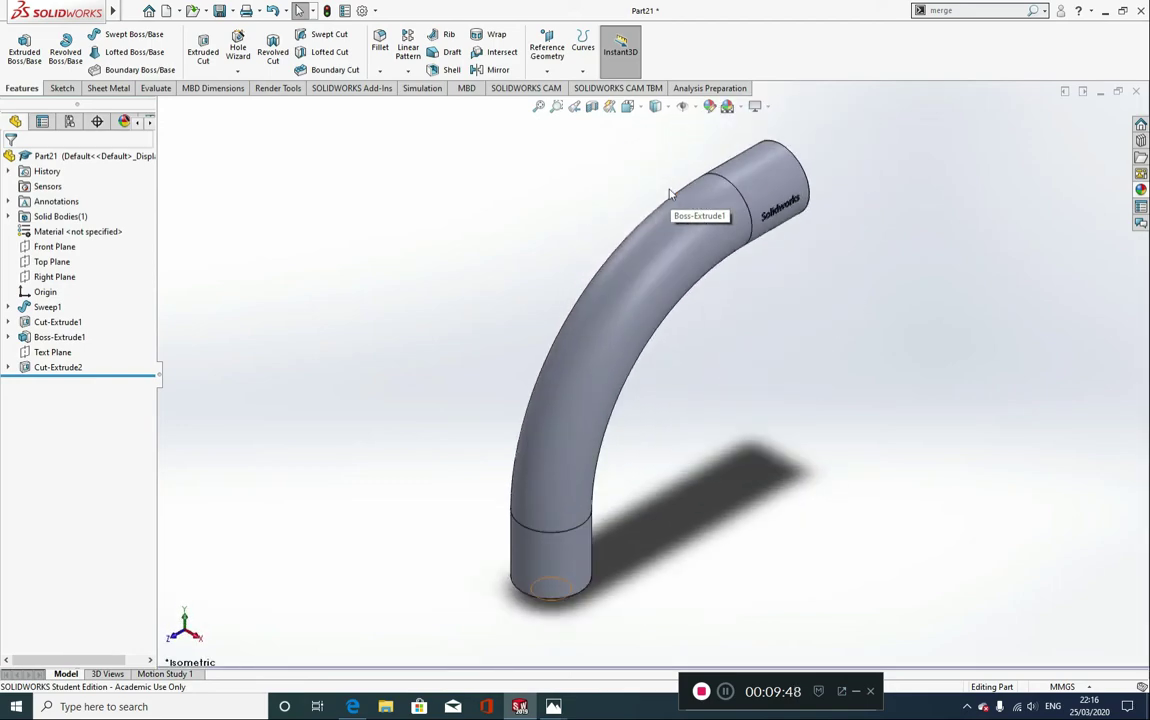
pyautogui.moveTo(829, 362); pyautogui.dragTo(734, 442, button='middle')
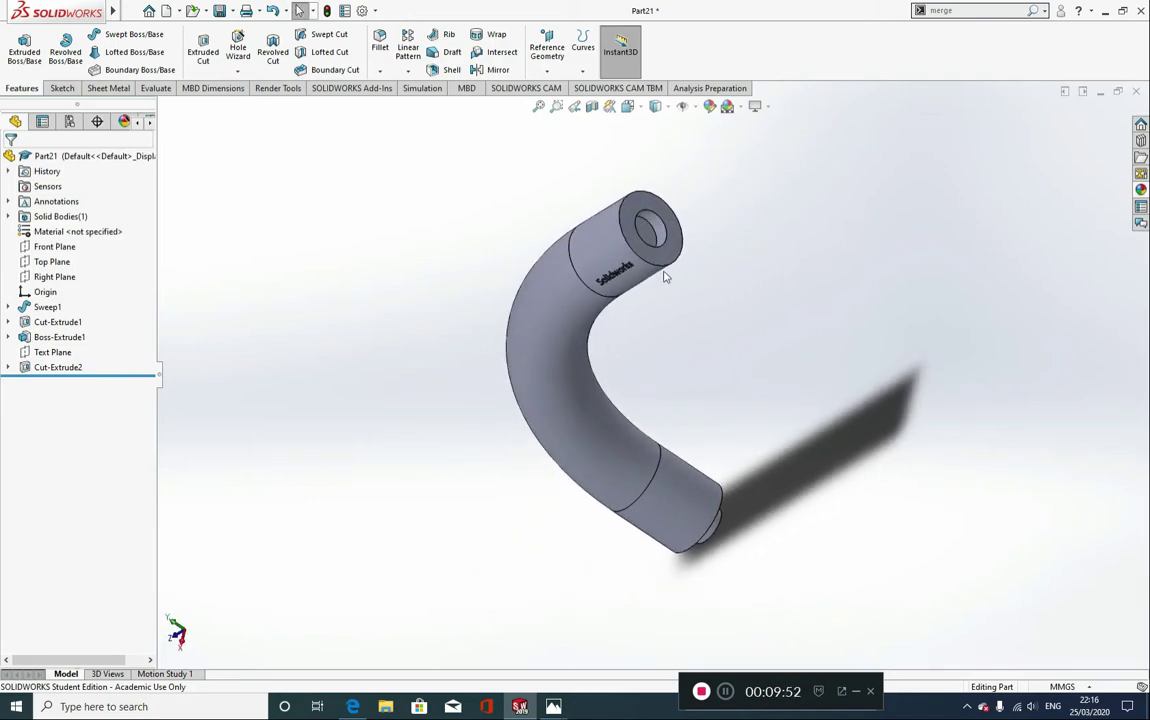
pyautogui.click(667, 192)
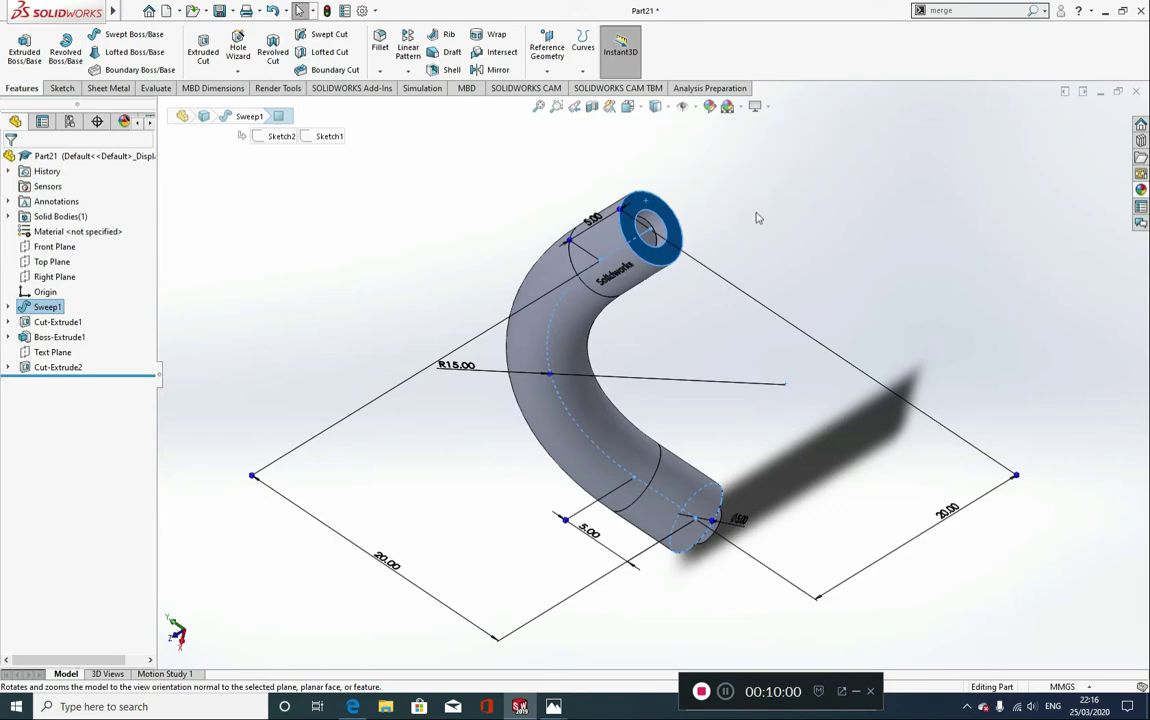
pyautogui.hotkey('ctrl', '8')
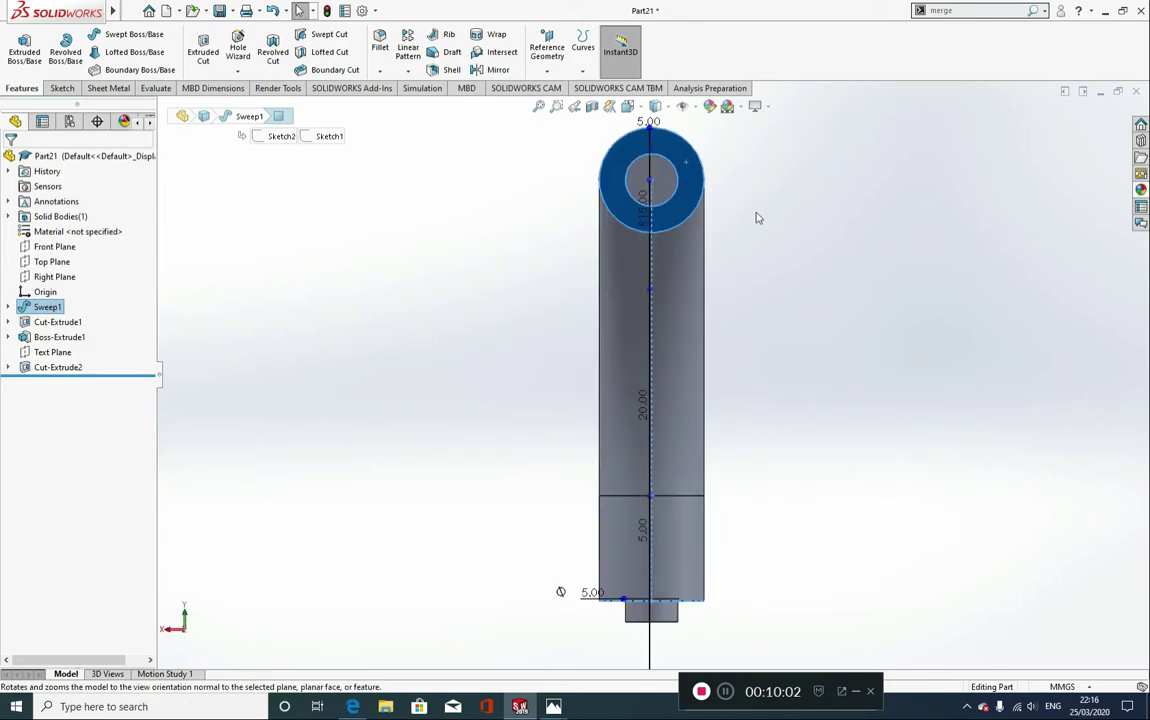
pyautogui.click(410, 320)
pyautogui.moveTo(406, 315); pyautogui.dragTo(487, 333, button='middle')
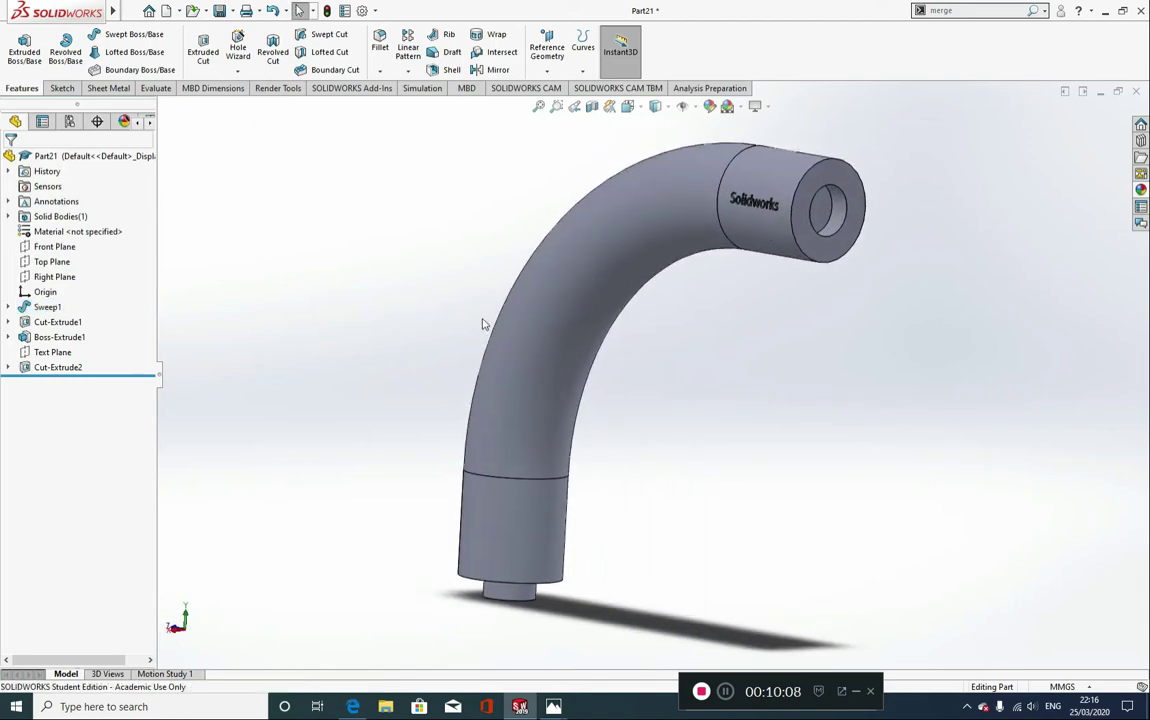
pyautogui.hotkey('ctrl', '7')
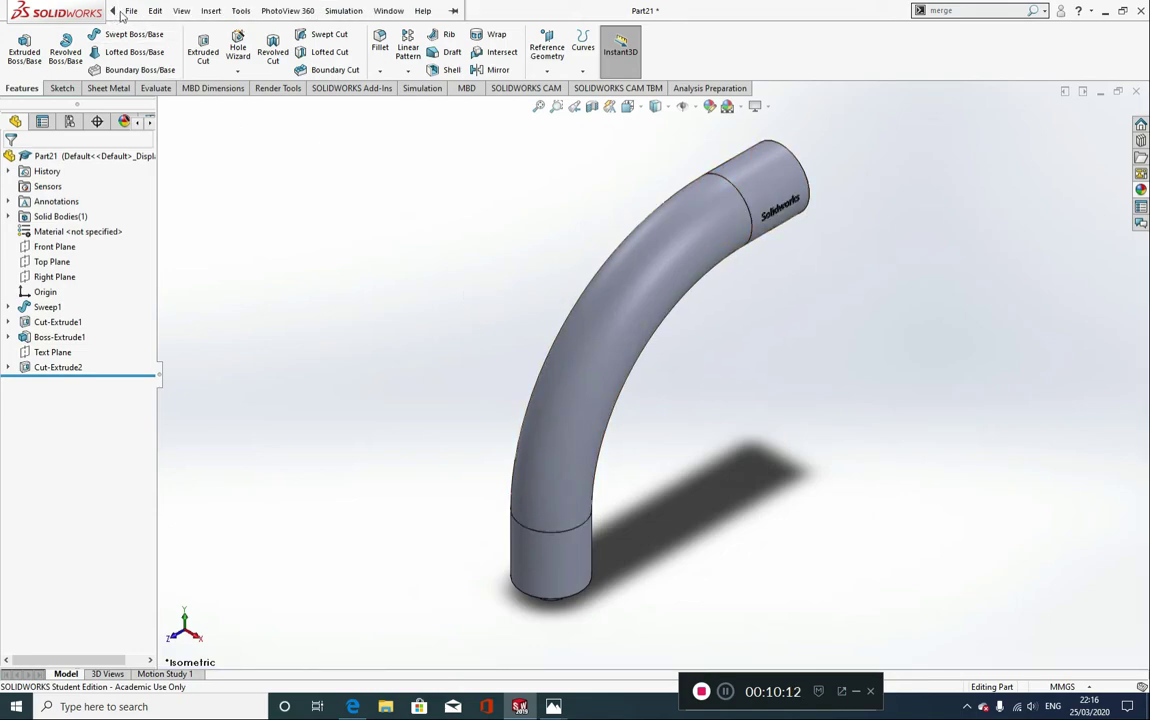
# Step: Save the part as Fidget Toy Part in the Solidworks Station Parts folder on the Desktop
pyautogui.click(131, 11)
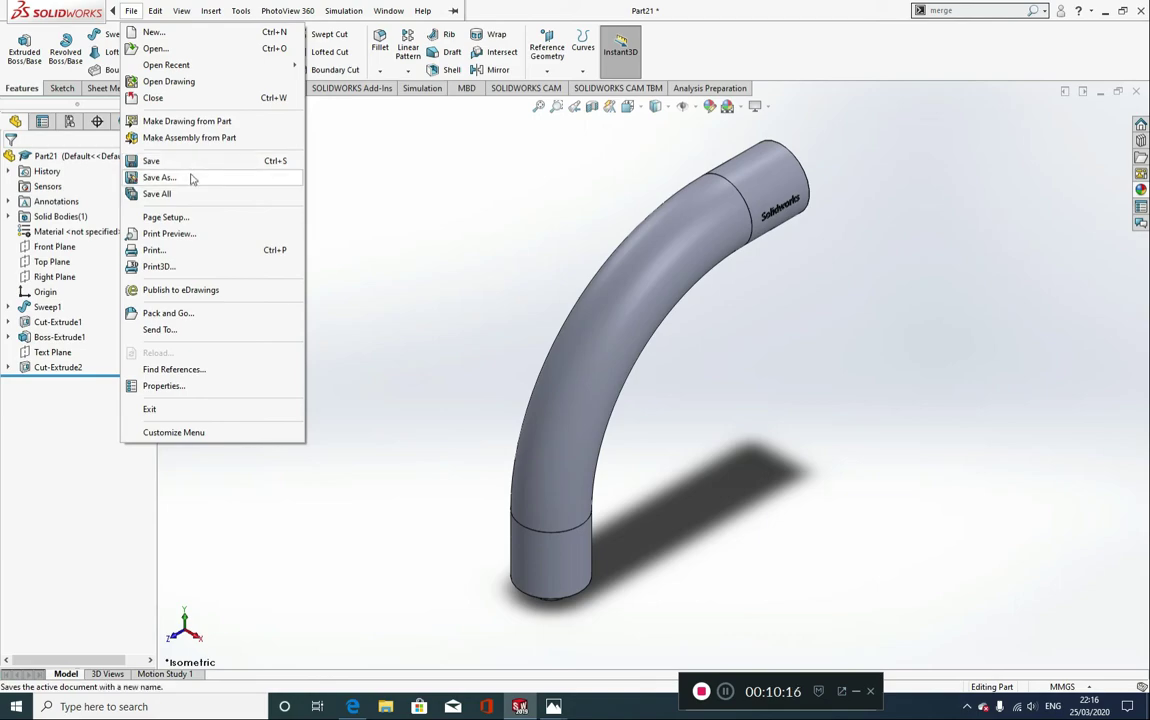
pyautogui.click(160, 178)
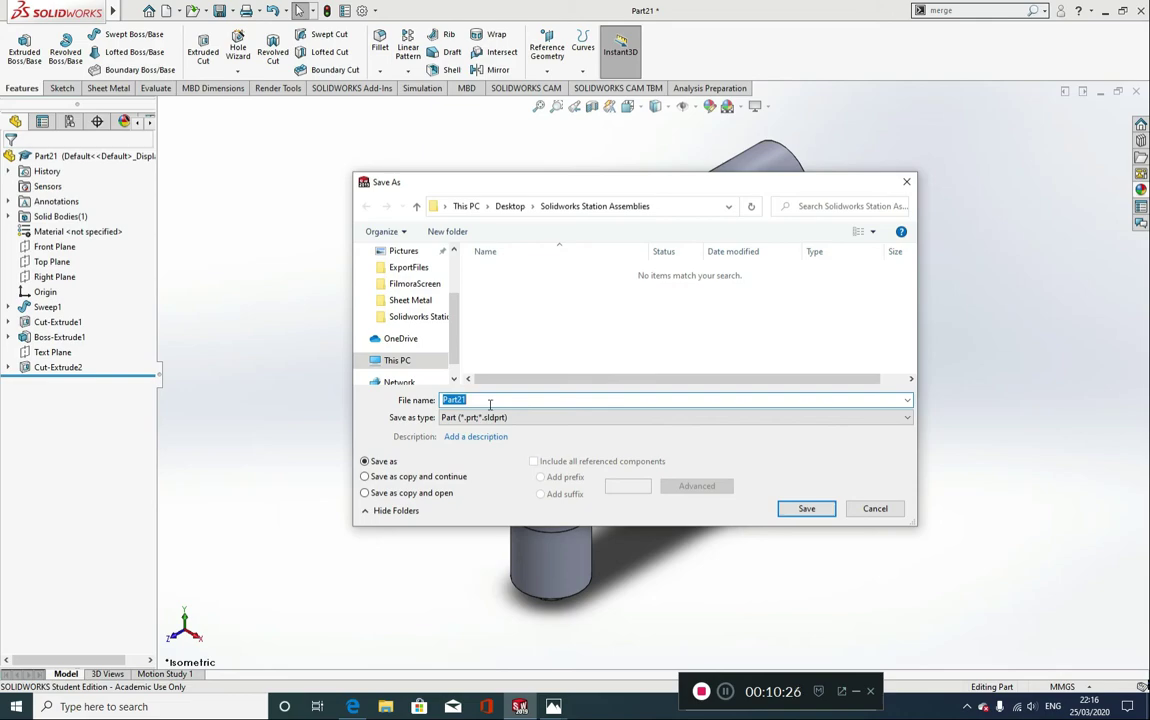
pyautogui.scroll(1, 405, 310)
pyautogui.click(509, 207)
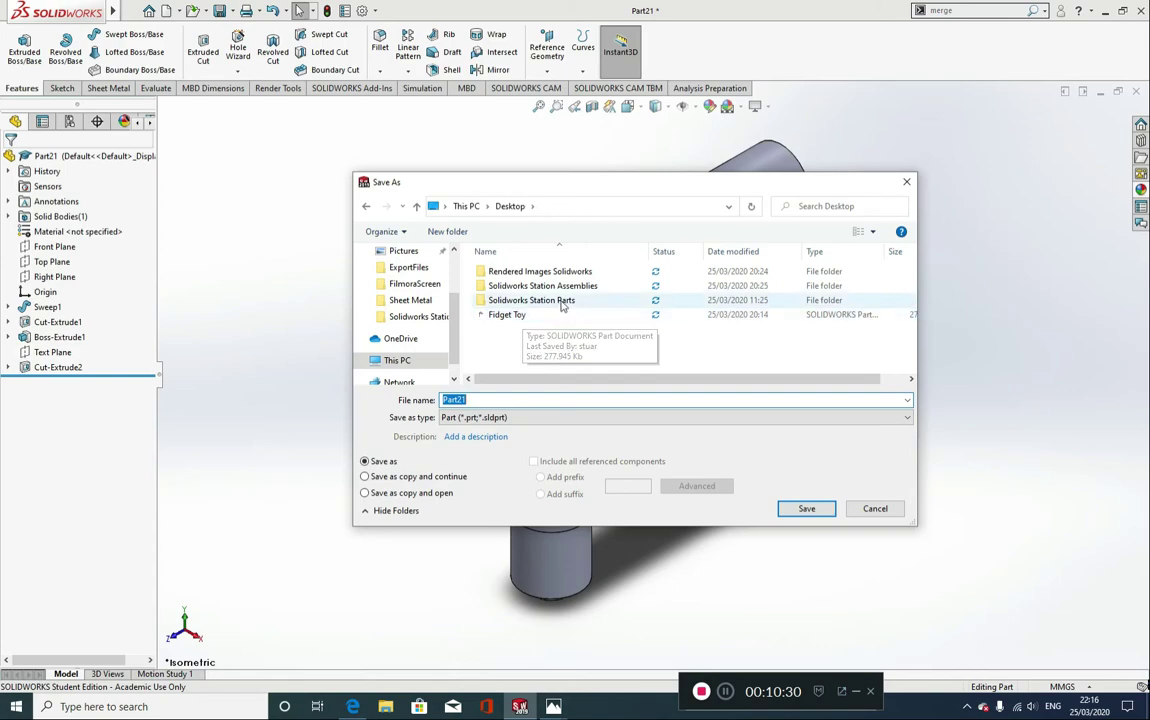
pyautogui.doubleClick(560, 300)
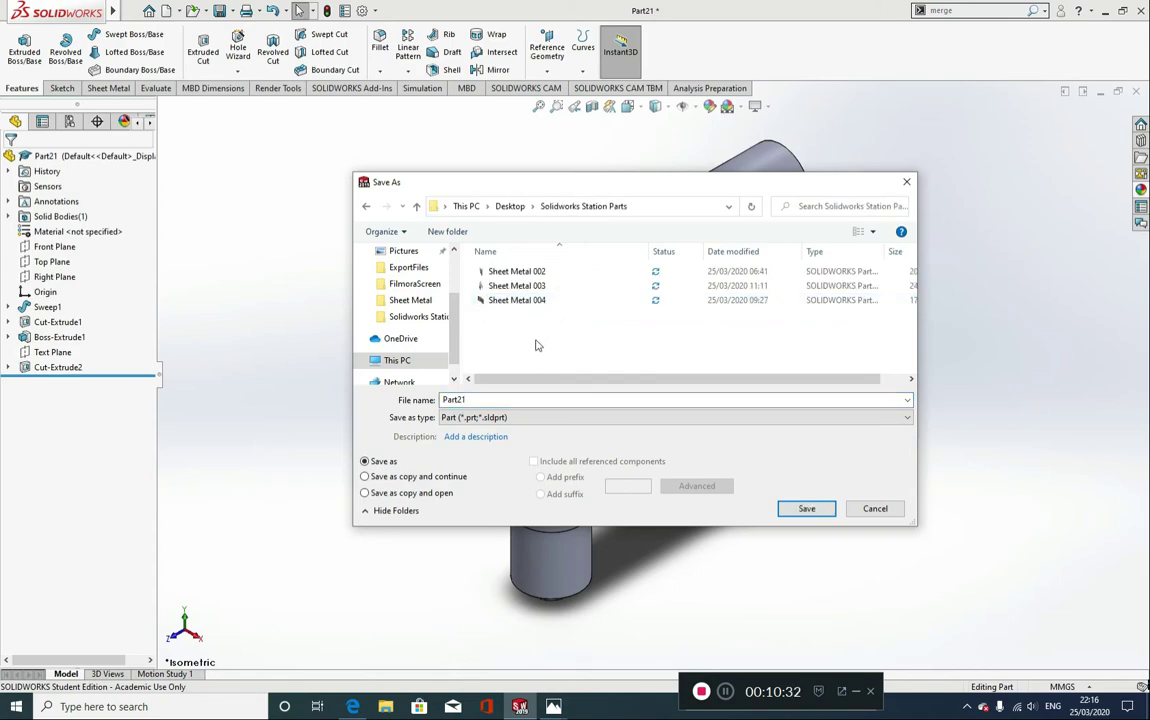
pyautogui.doubleClick(516, 400)
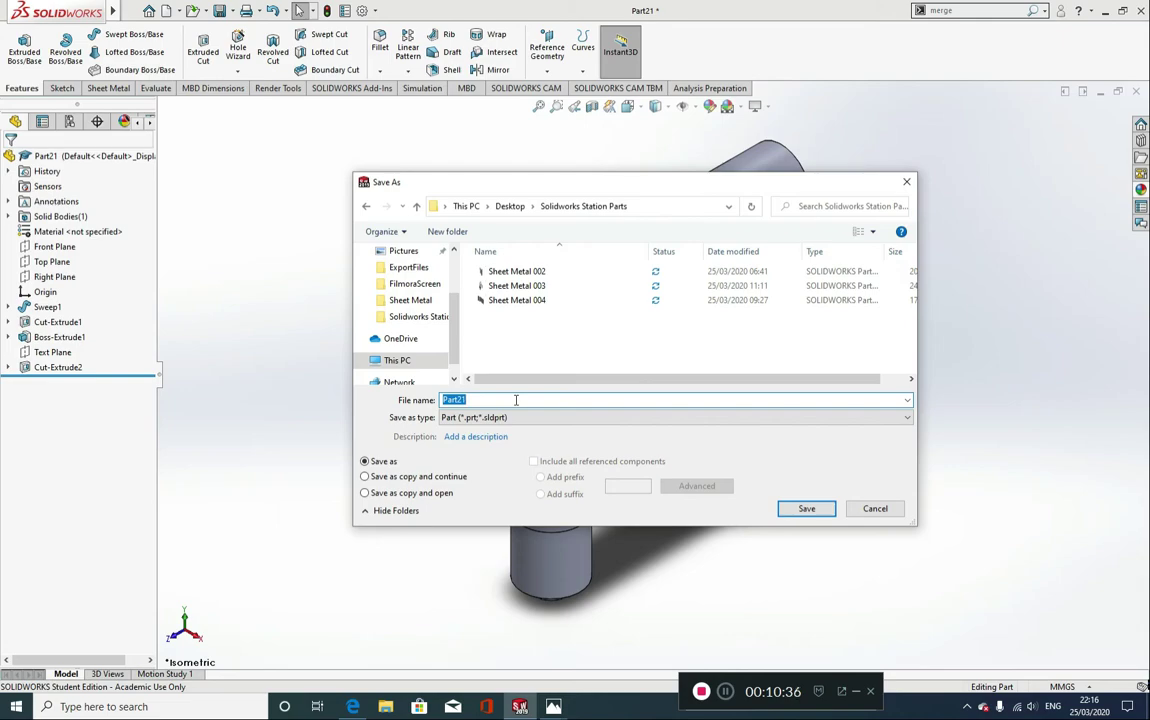
pyautogui.write('f')
pyautogui.click(806, 508)
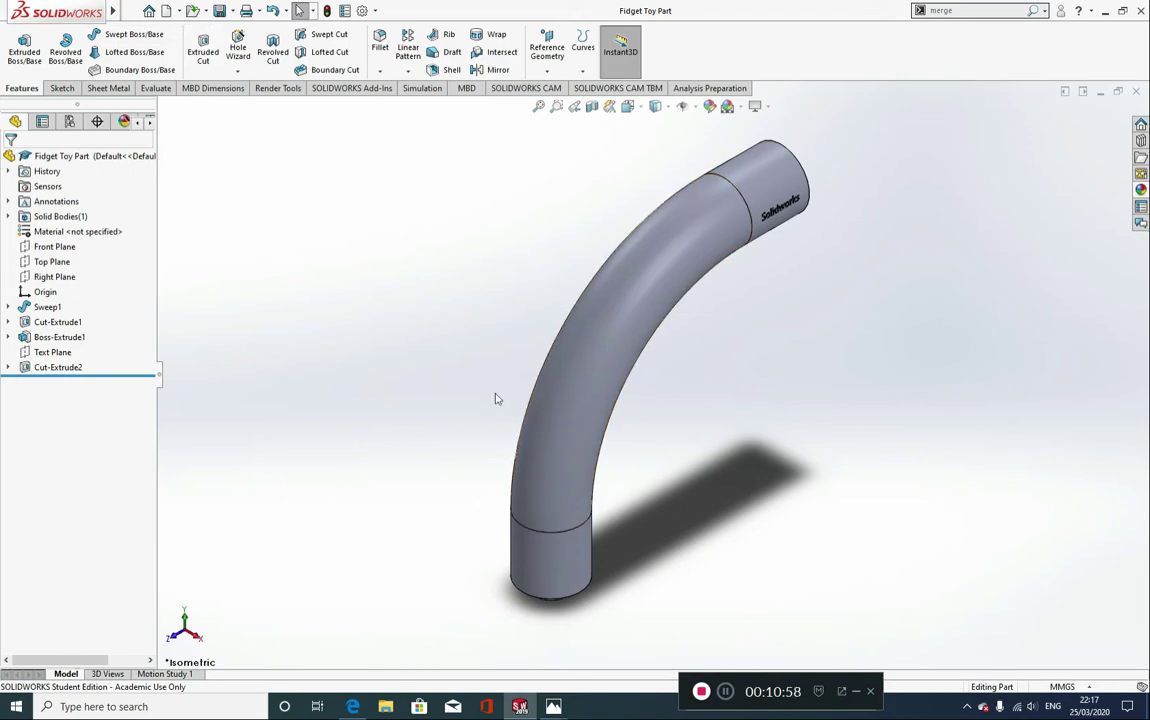
# Step: Apply the white high gloss plastic appearance to the whole tube body
pyautogui.click(1140, 189)
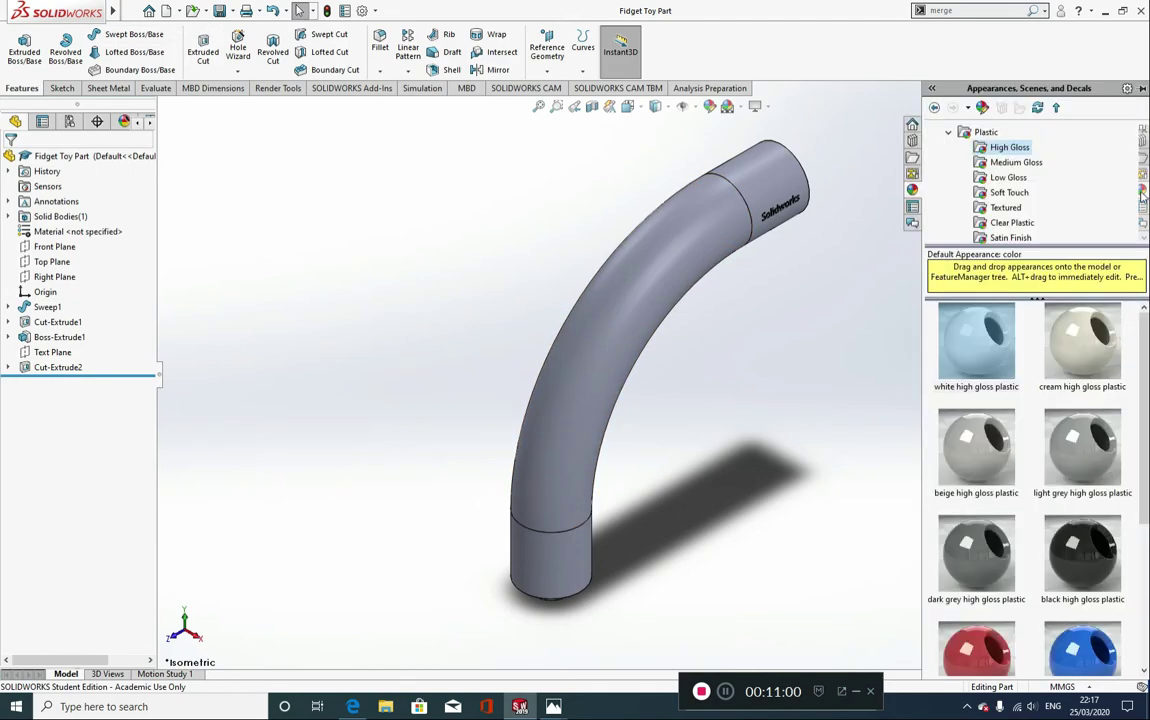
pyautogui.click(948, 132)
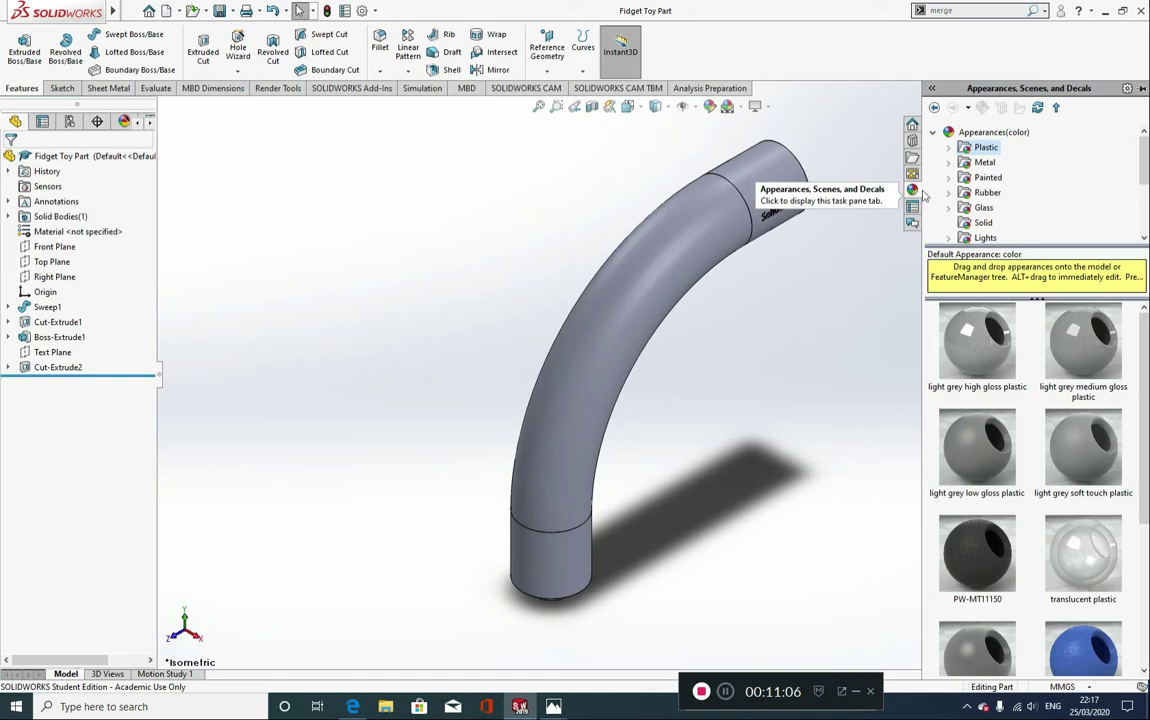
pyautogui.click(946, 134)
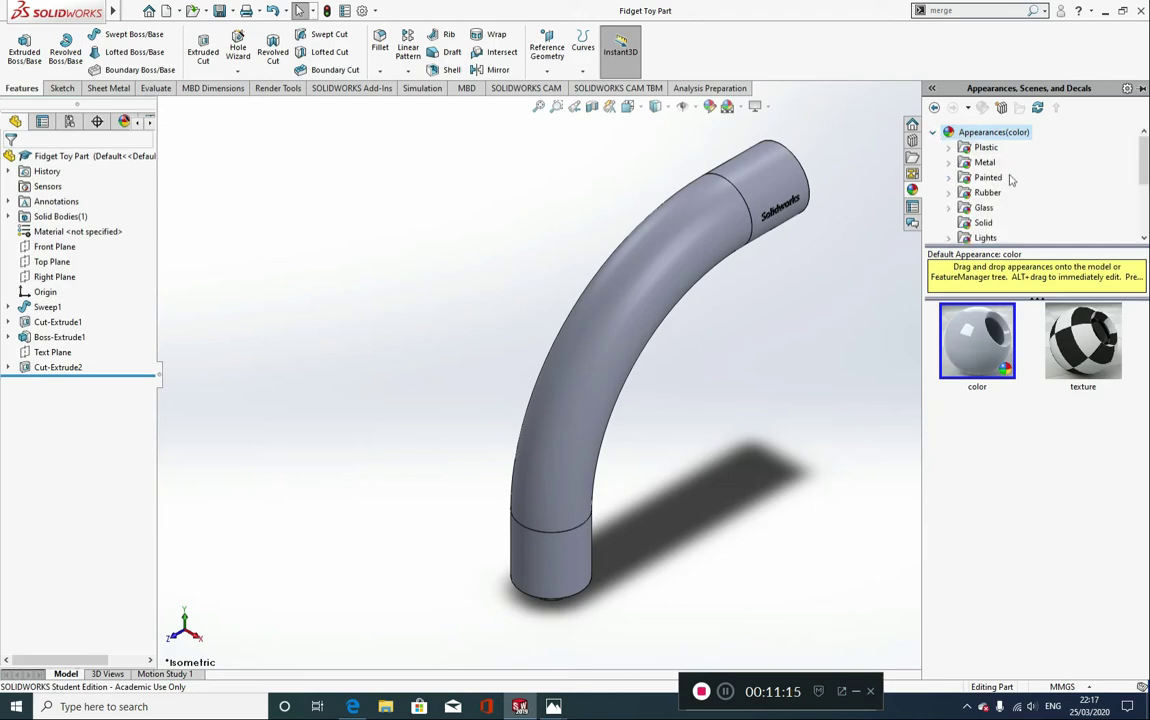
pyautogui.click(948, 147)
pyautogui.click(1002, 148)
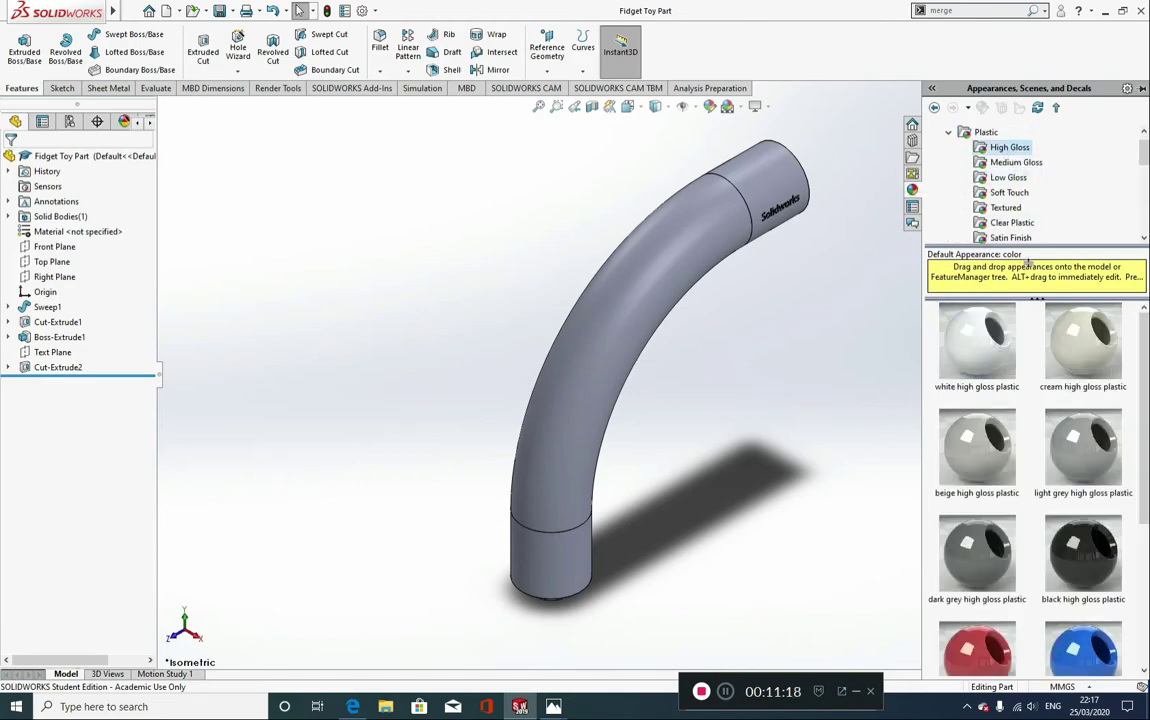
pyautogui.moveTo(985, 340); pyautogui.dragTo(660, 270)
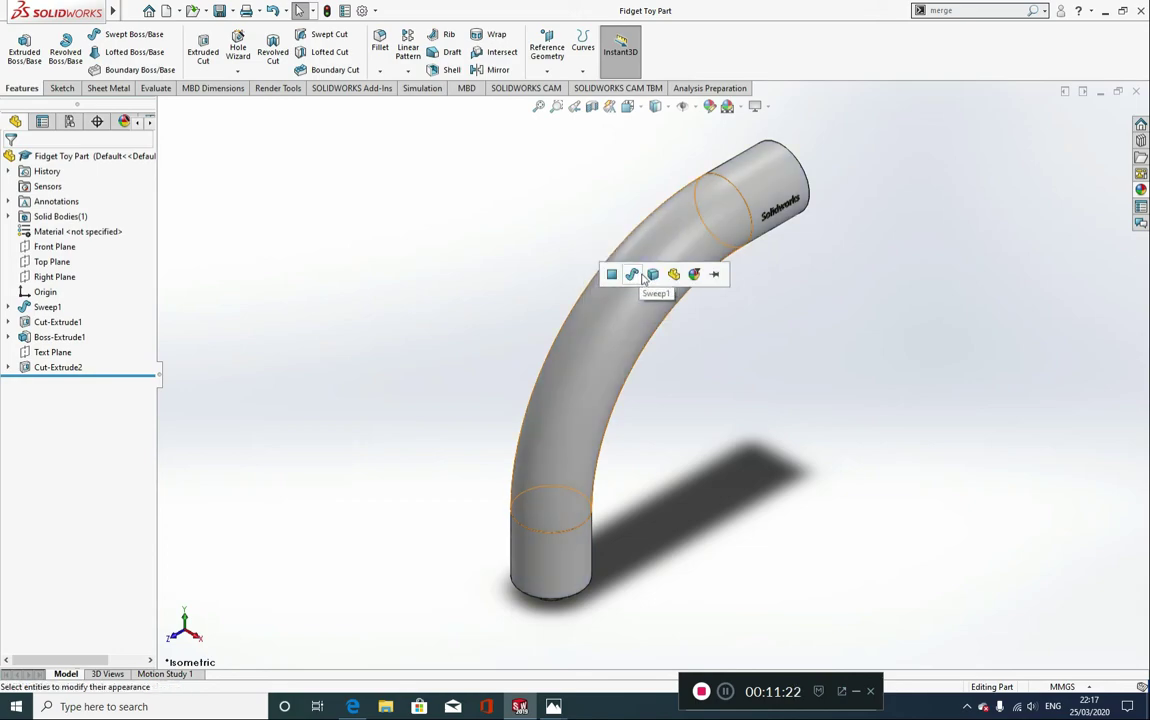
pyautogui.click(654, 275)
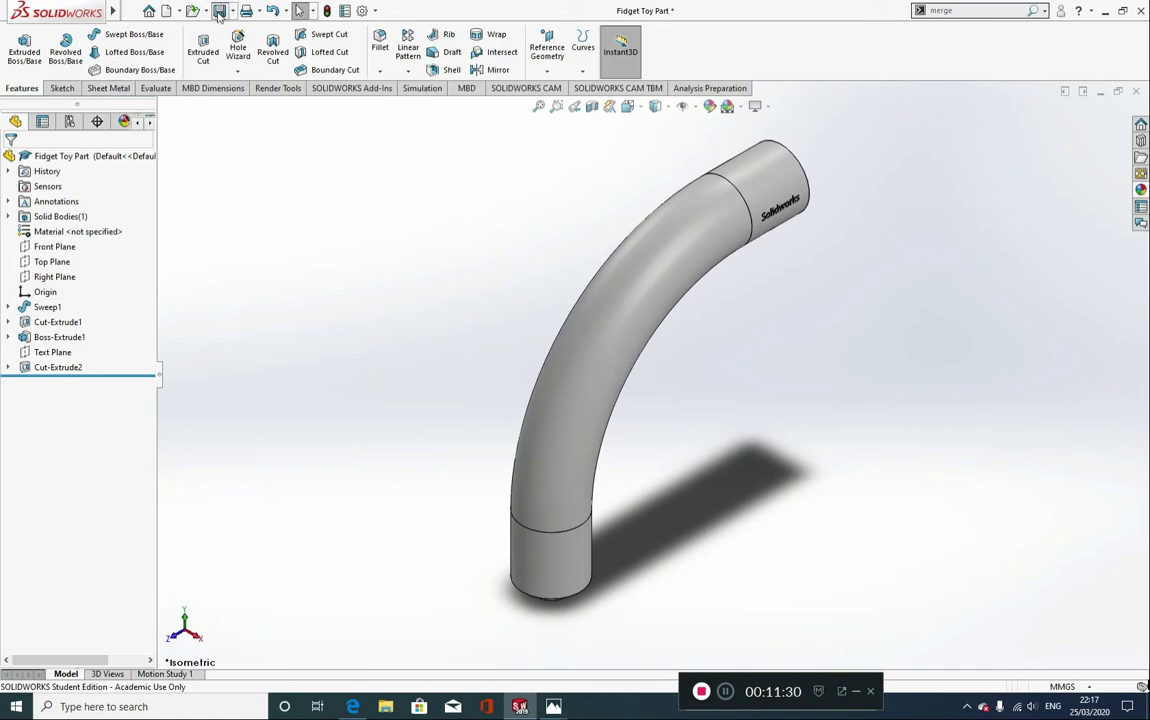
# Step: Make a drawing from the part on a standard A4 (BSI) sheet with the sheet format displayed
pyautogui.click(131, 12)
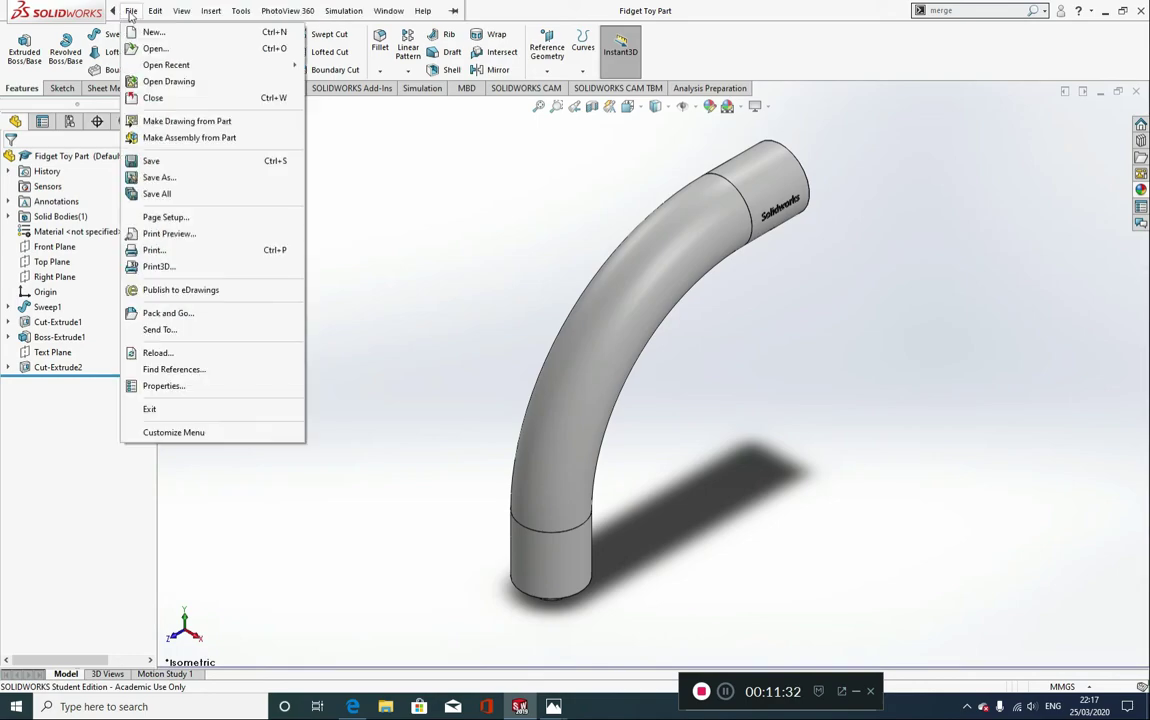
pyautogui.click(177, 124)
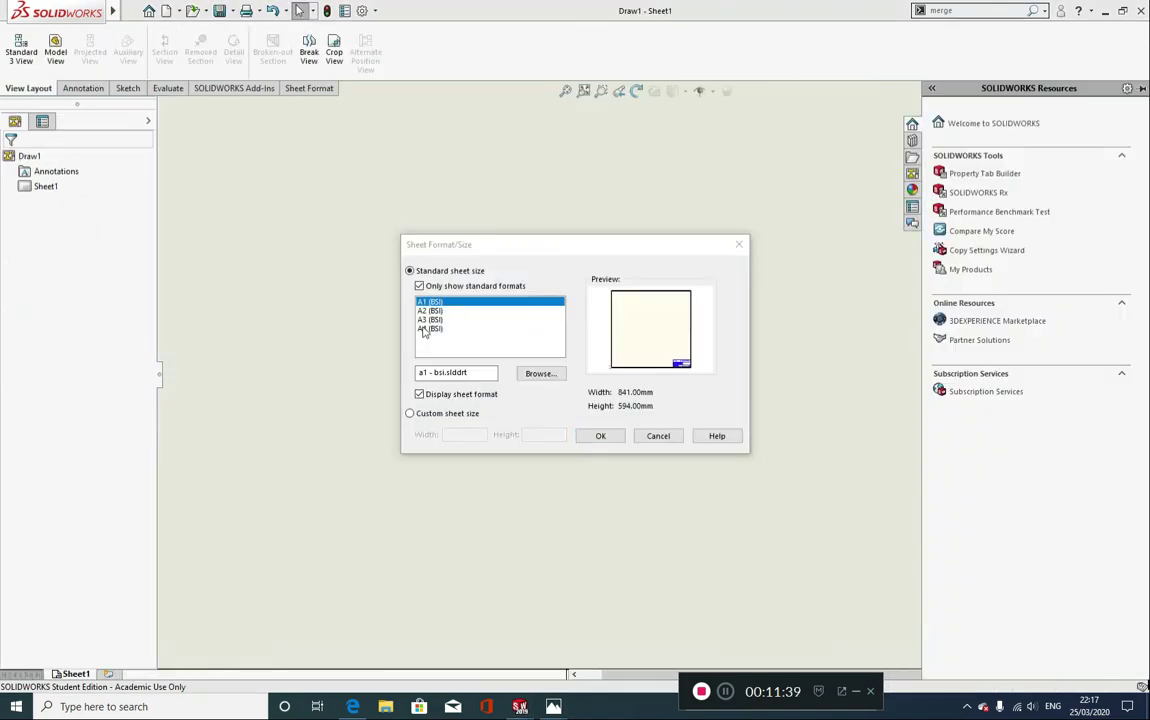
pyautogui.click(427, 329)
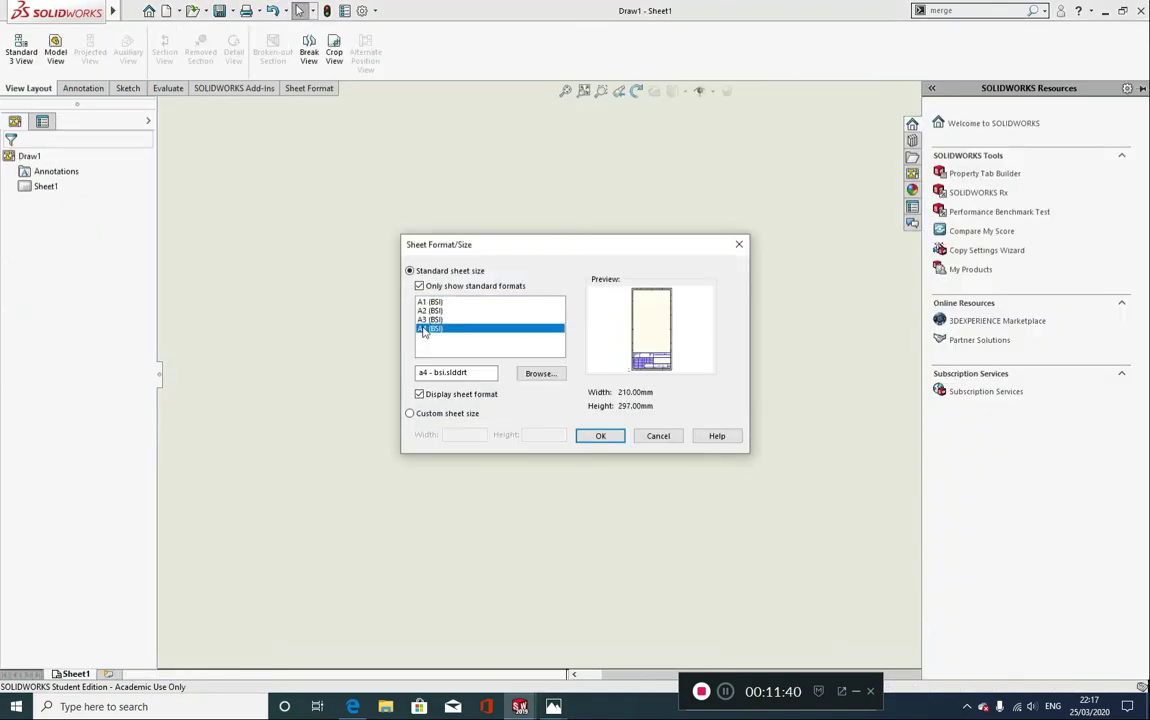
pyautogui.click(600, 436)
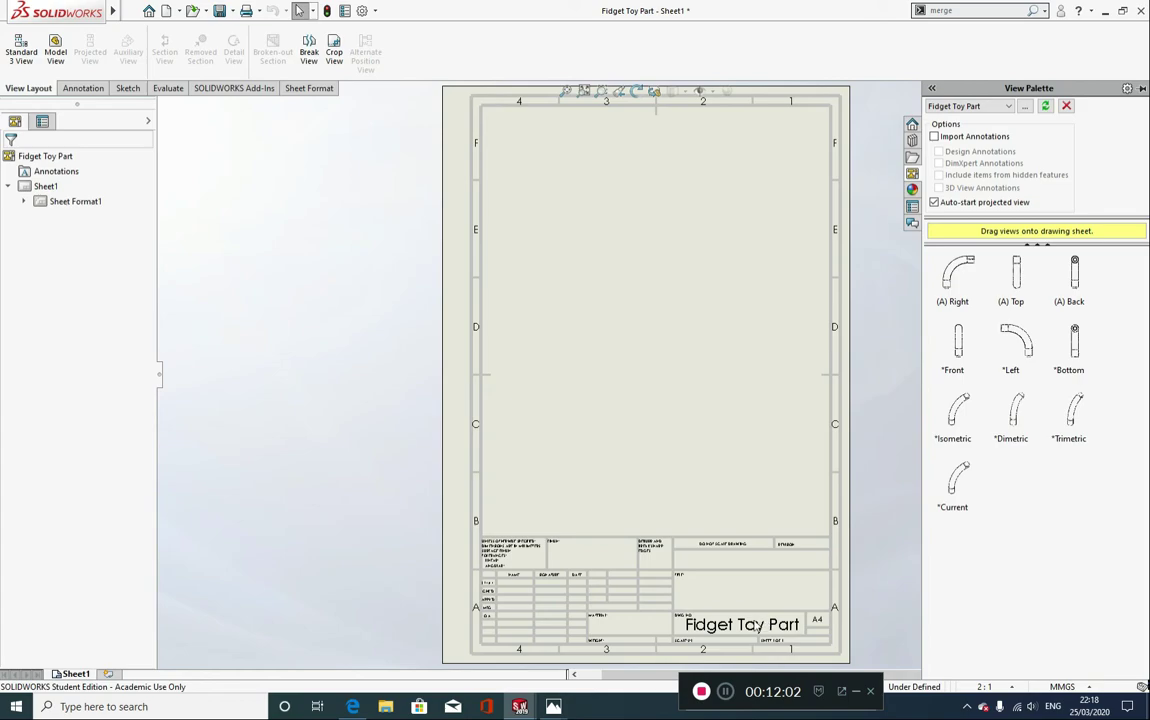
# Step: Examine the drawing-name note of the title block in sheet format editing, and return to the sheet
pyautogui.rightClick(730, 604)
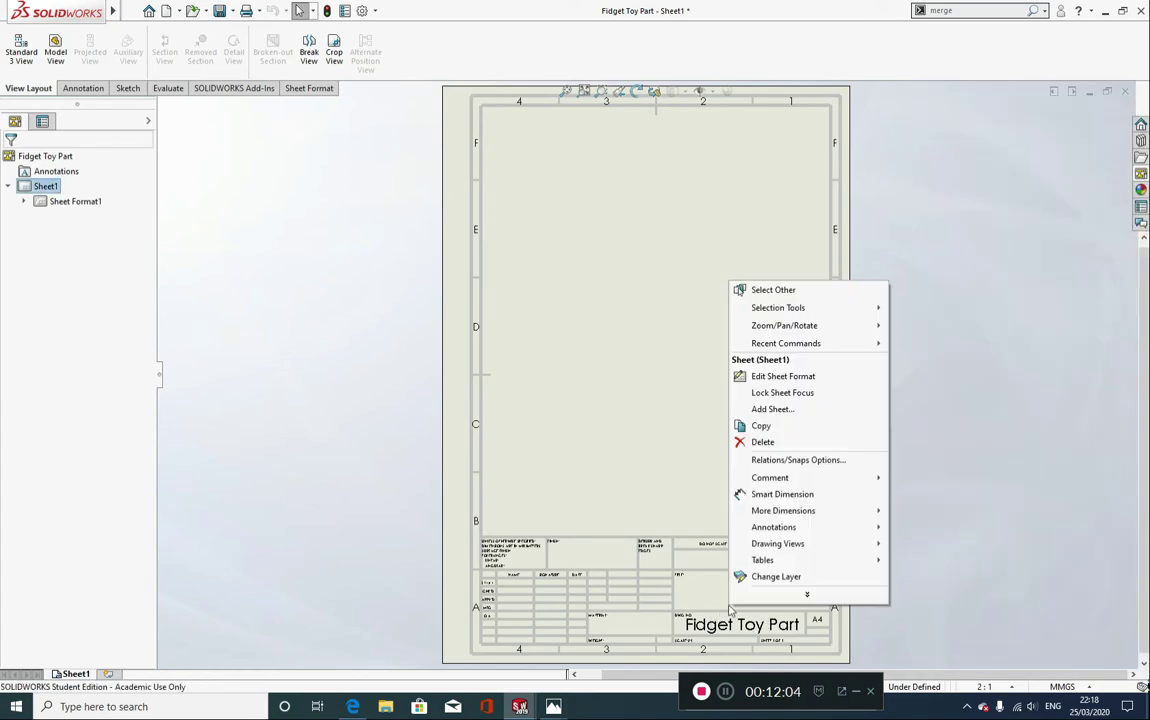
pyautogui.click(803, 376)
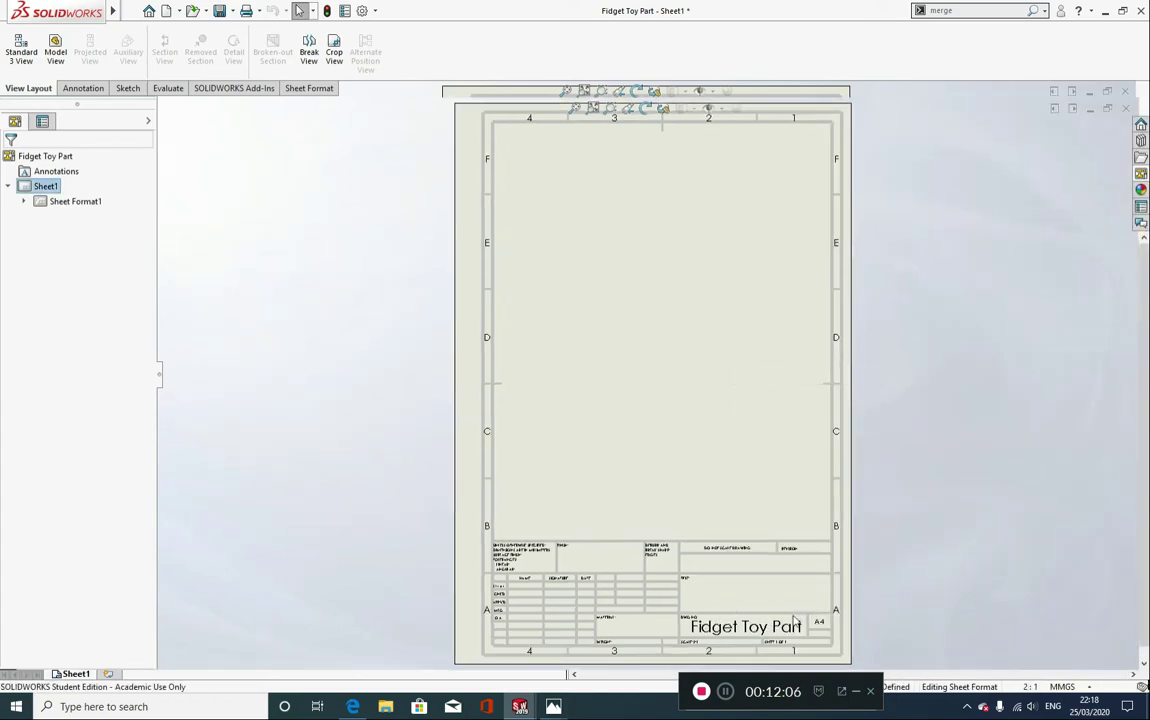
pyautogui.doubleClick(755, 628)
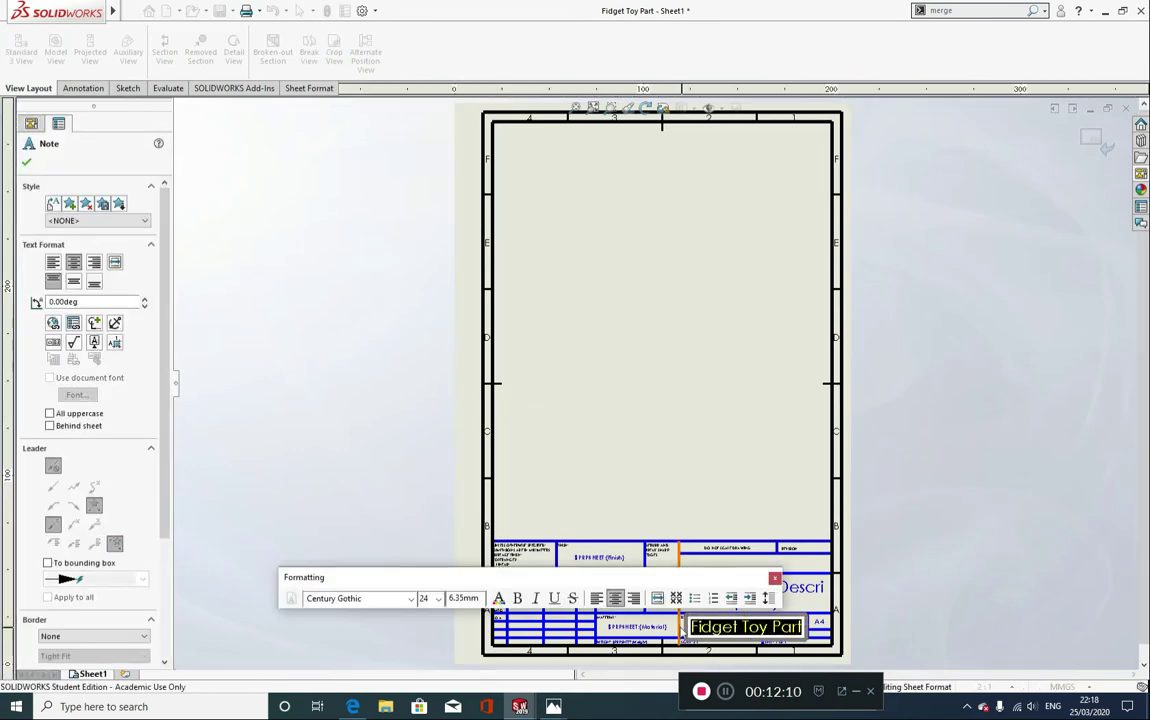
pyautogui.click(776, 580)
pyautogui.click(898, 580)
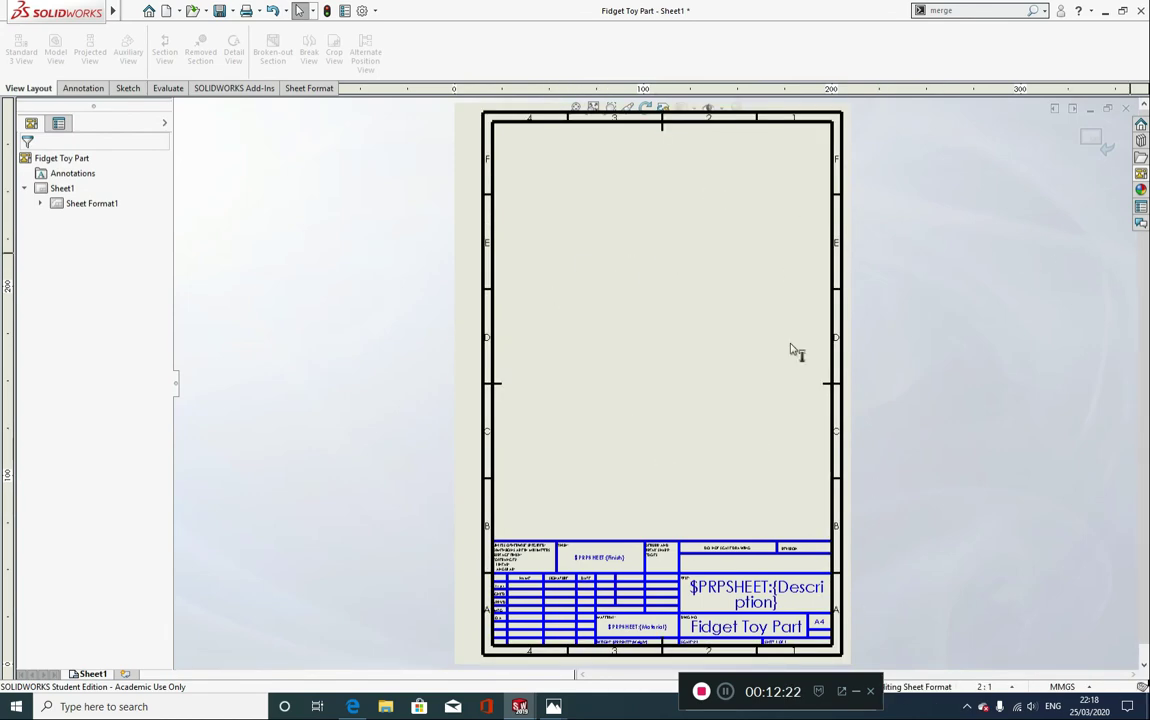
pyautogui.click(1092, 141)
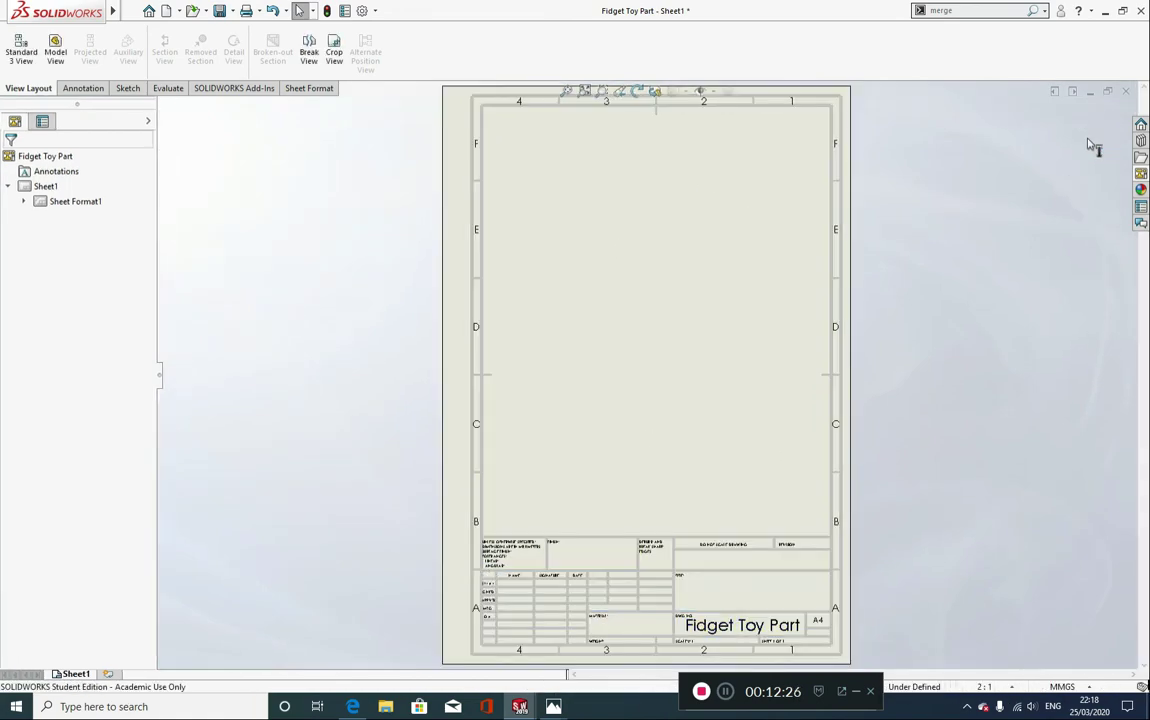
# Step: Place the front view at the sheet's lower left, with projected top view above, right view beside it and isometric view at the upper right
pyautogui.click(1141, 174)
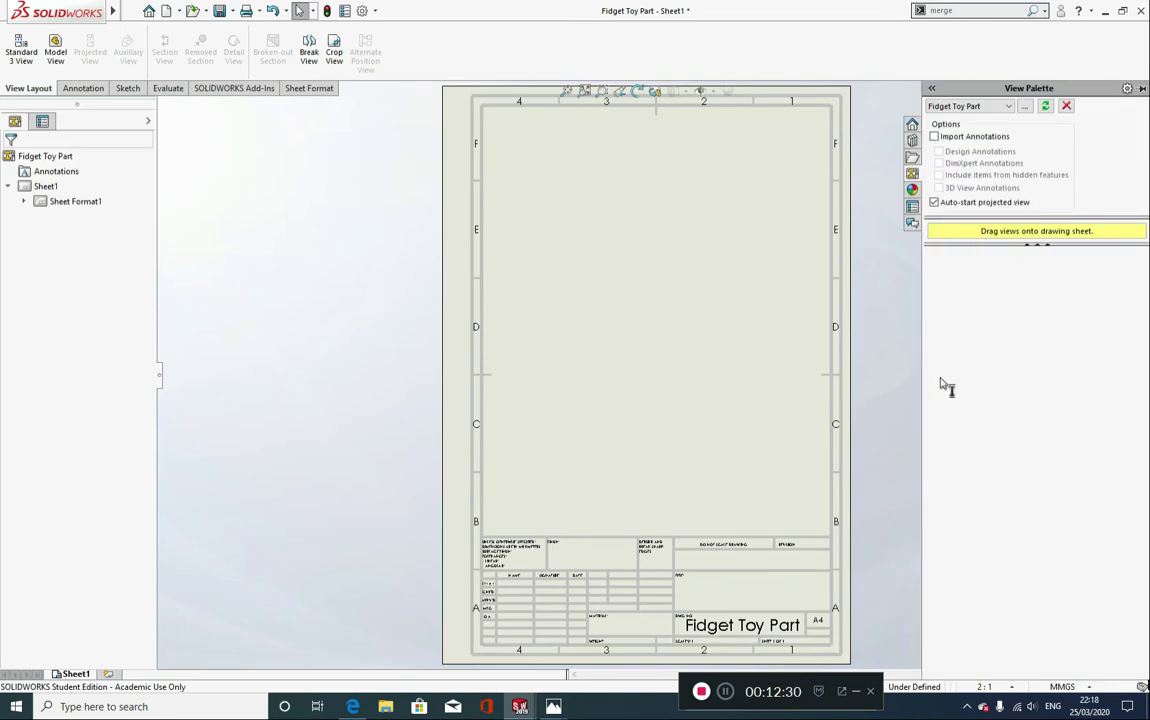
pyautogui.click(1047, 110)
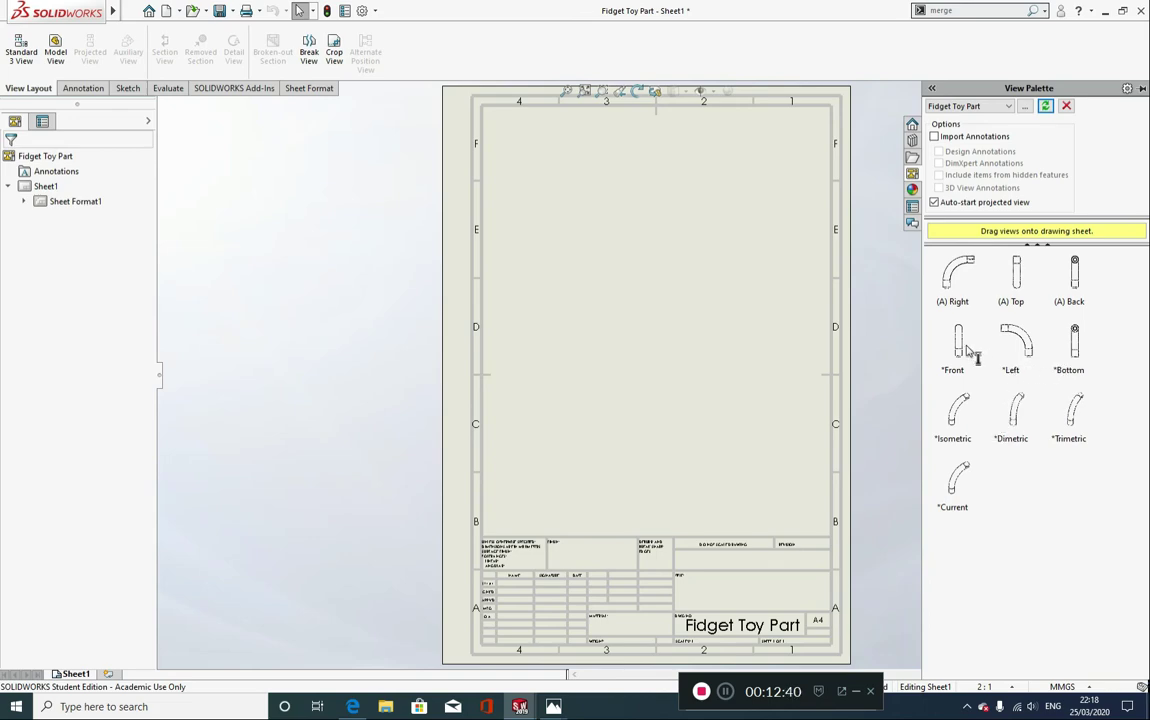
pyautogui.moveTo(968, 350)
pyautogui.mouseDown()
pyautogui.moveTo(893, 390)
pyautogui.moveTo(693, 405)
pyautogui.moveTo(556, 432)
pyautogui.mouseUp()
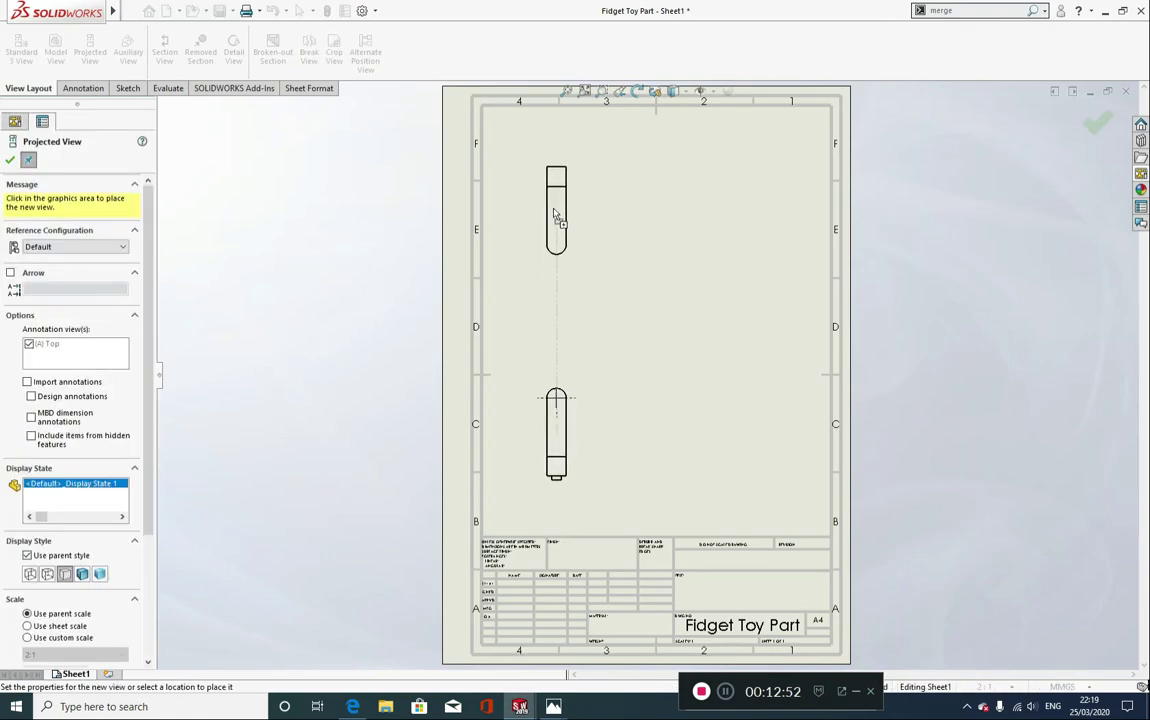
pyautogui.click(556, 210)
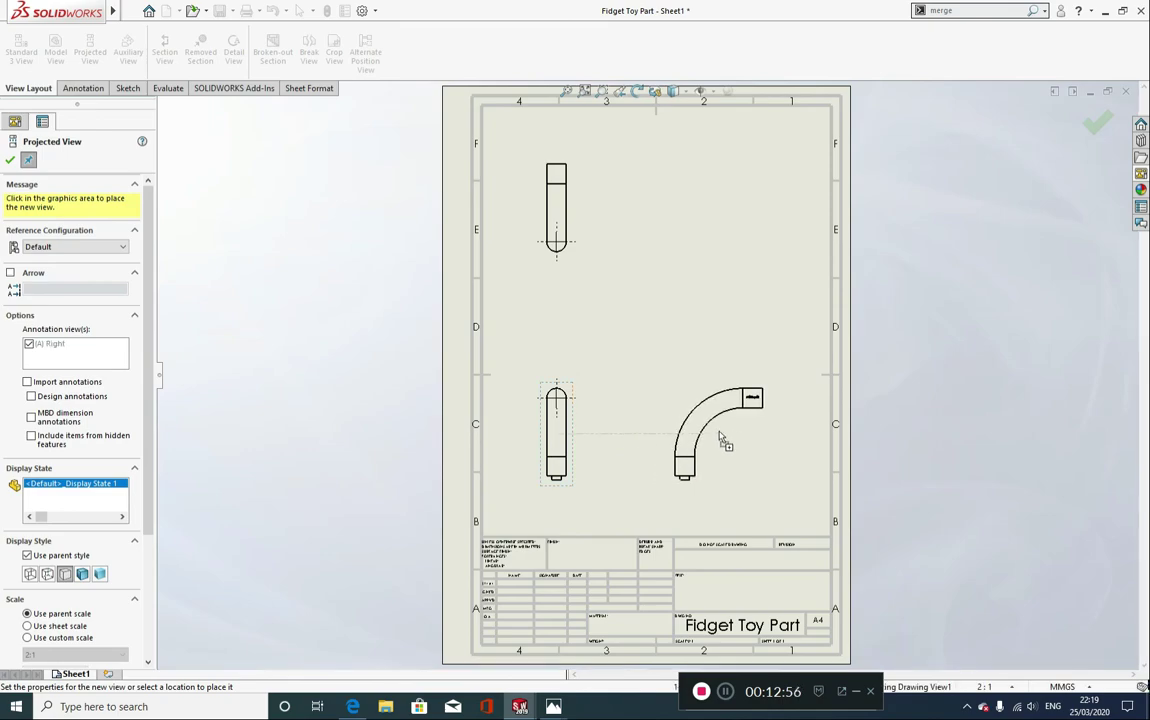
pyautogui.click(720, 438)
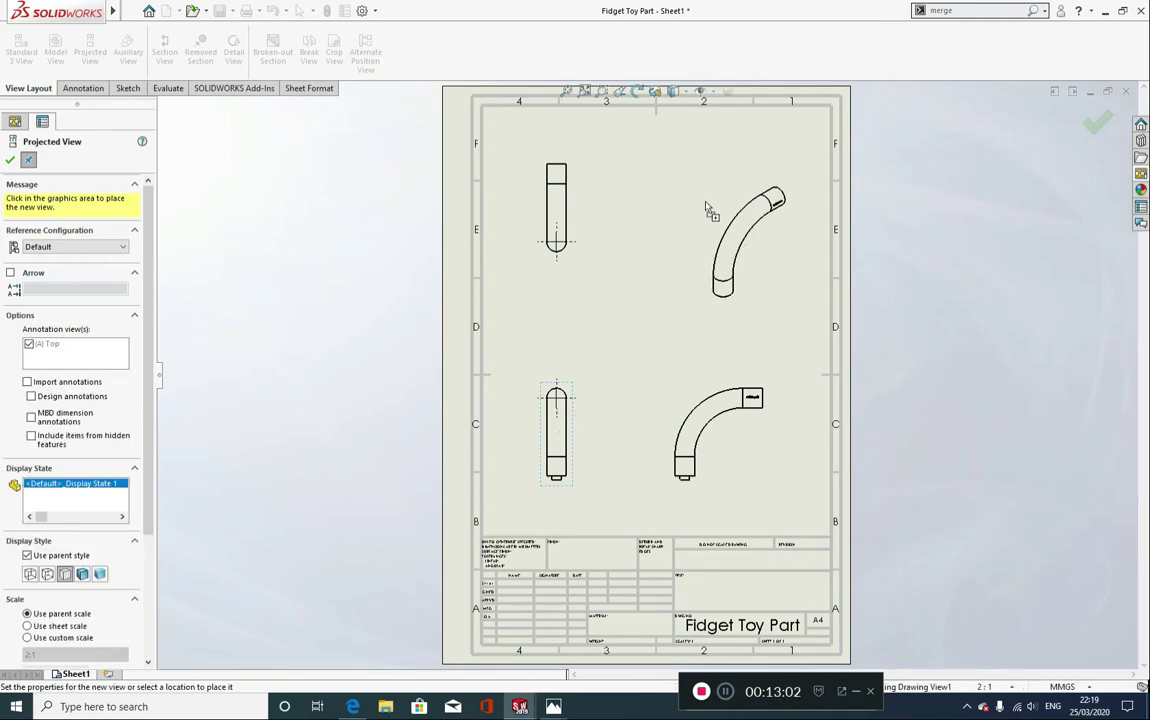
pyautogui.click(28, 160)
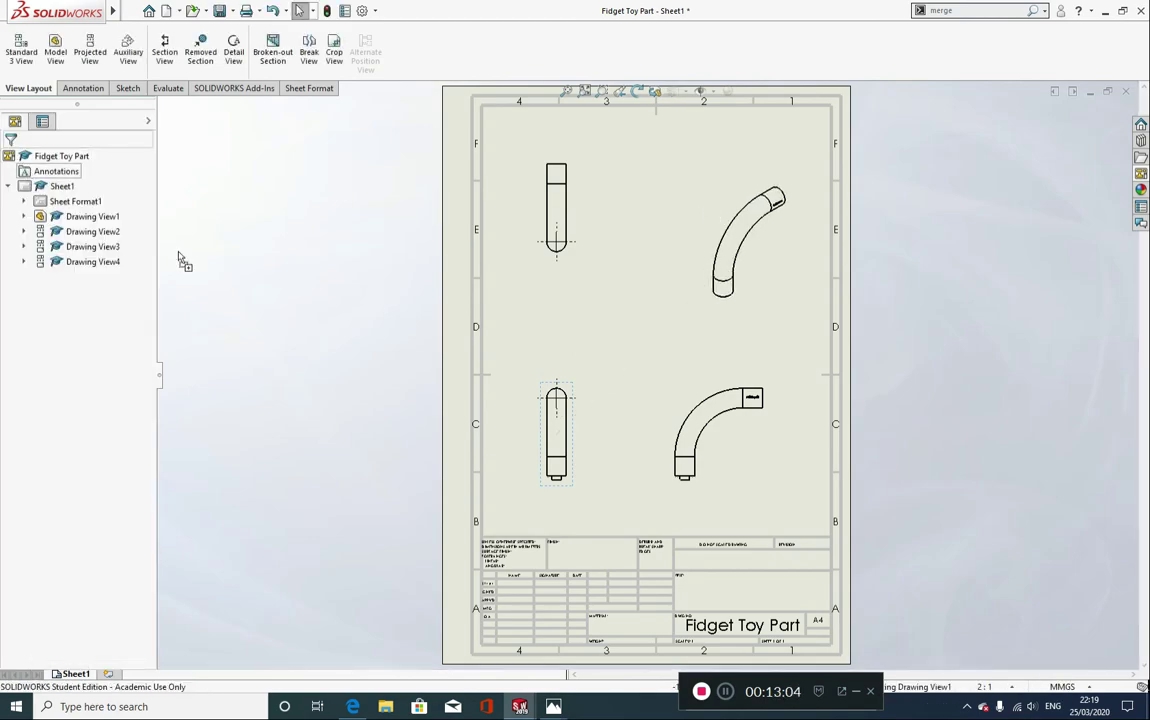
# Step: Set the isometric view's display style to Shaded With Edges, overriding the parent style
pyautogui.click(790, 261)
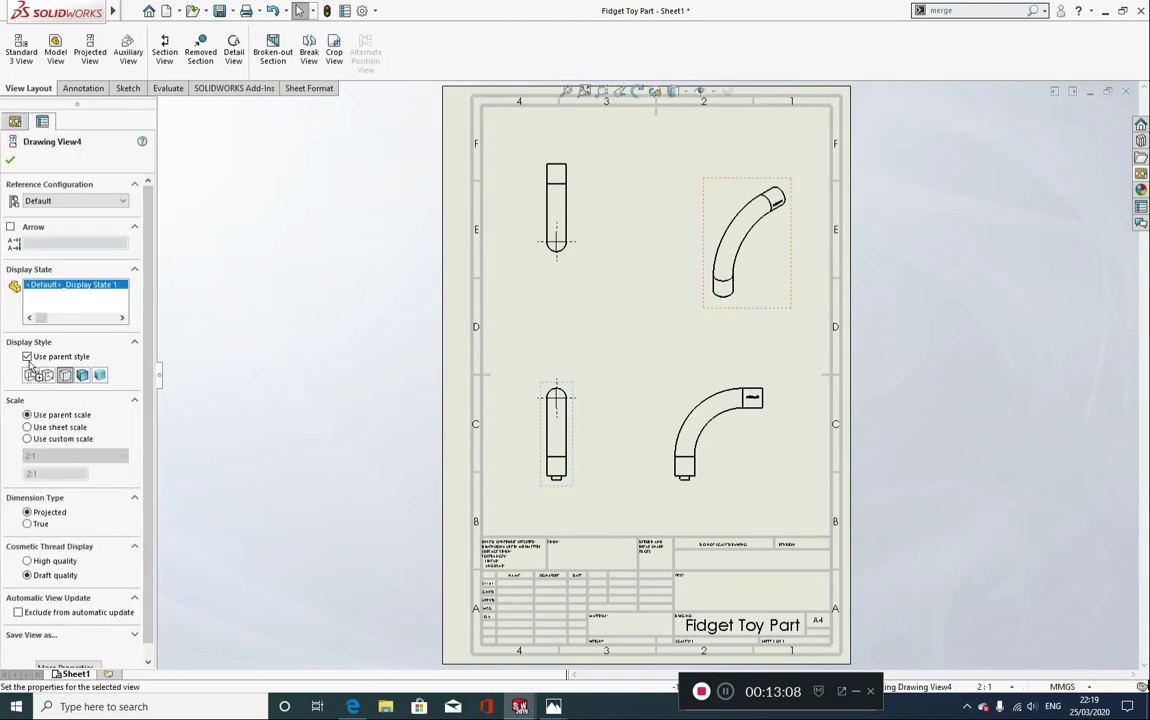
pyautogui.click(27, 356)
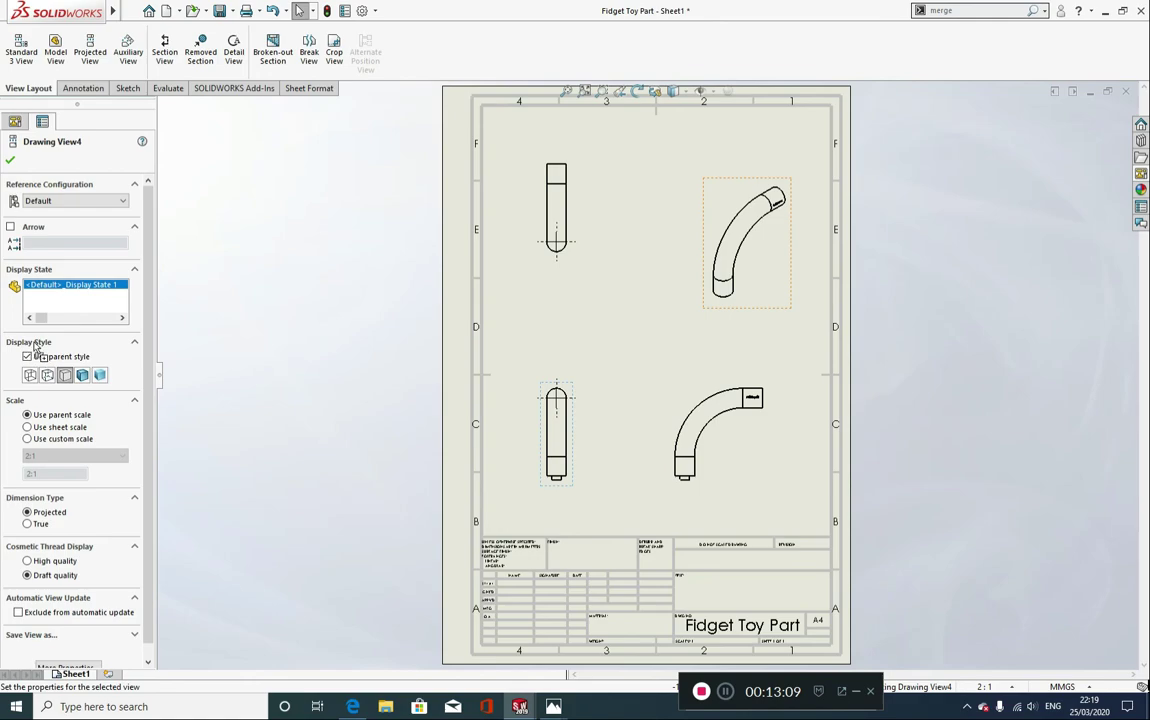
pyautogui.click(83, 376)
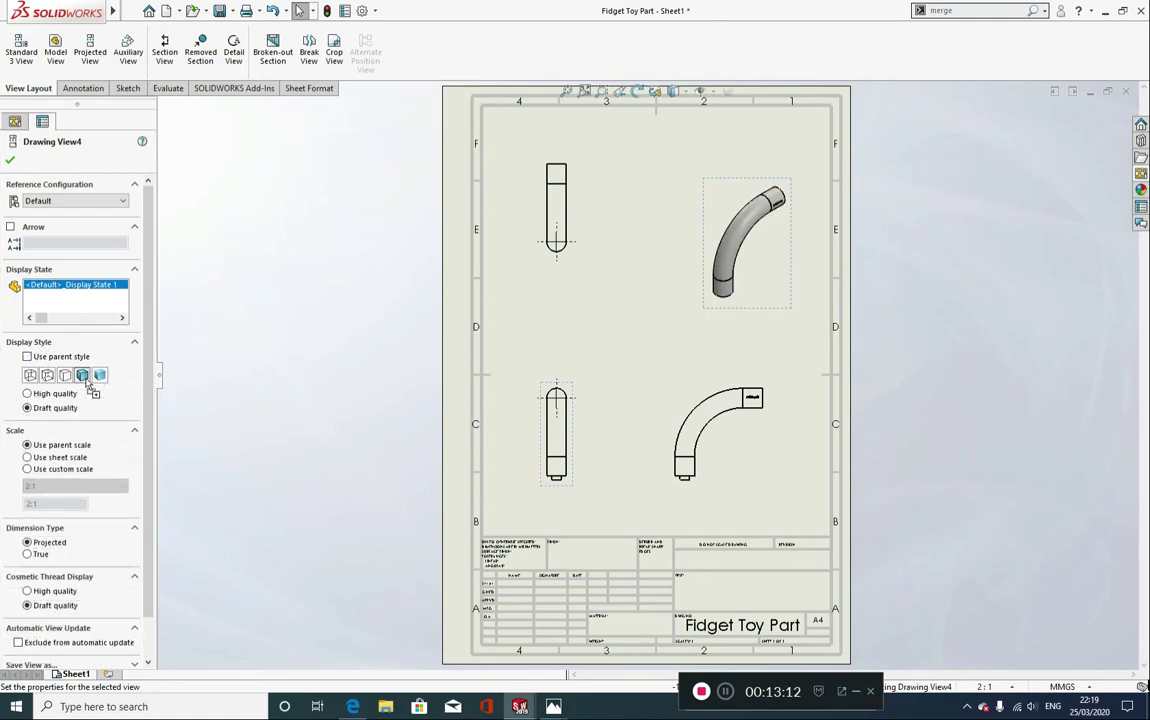
pyautogui.click(10, 160)
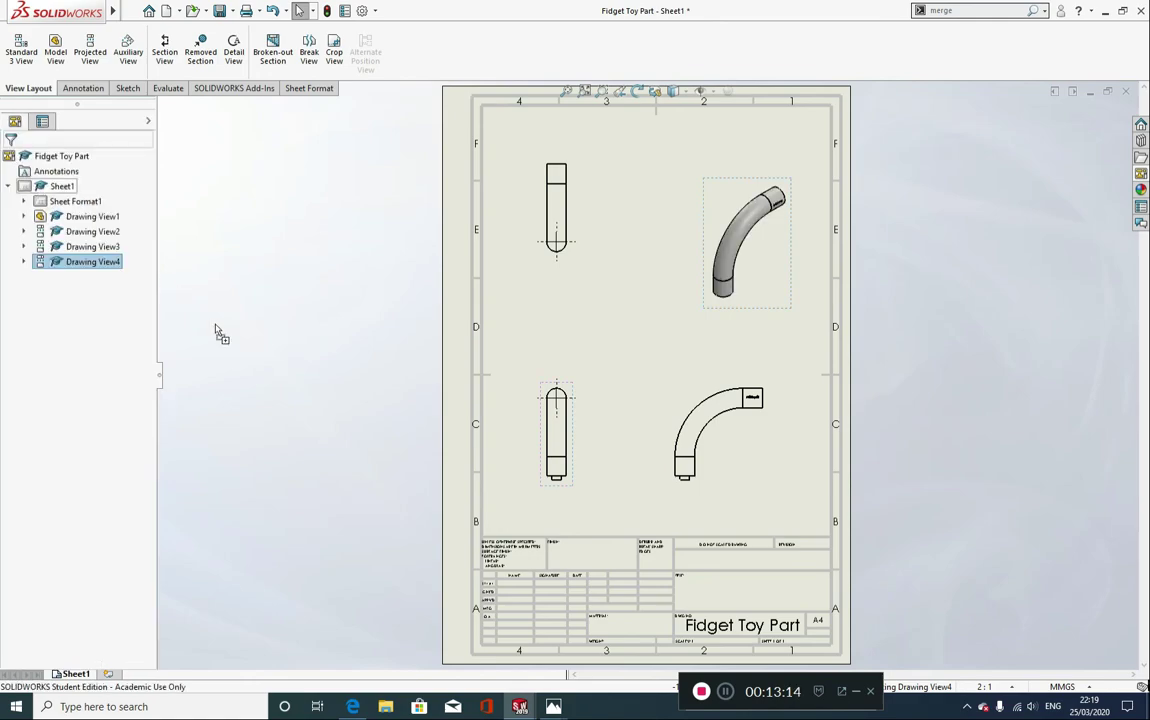
pyautogui.click(365, 380)
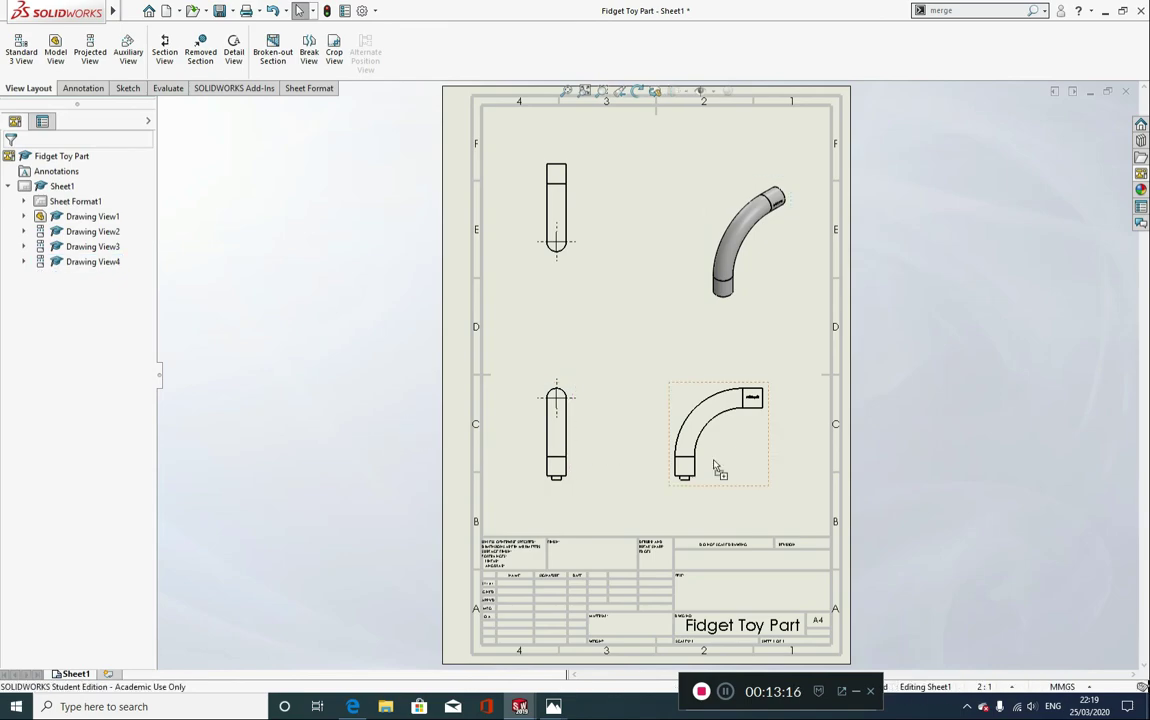
# Step: Dimension the length of the straight end section in the top view, placing the dimension to the left of the view
pyautogui.scroll(-2, 530, 255)
pyautogui.scroll(-2, 575, 200)
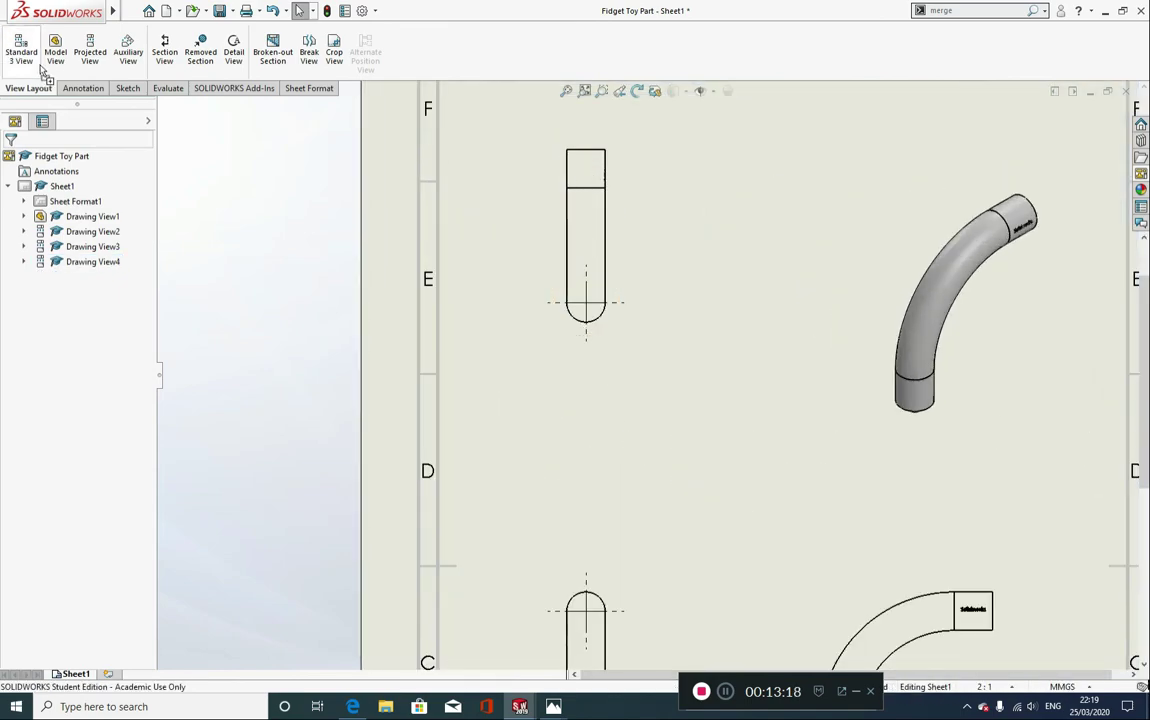
pyautogui.click(72, 92)
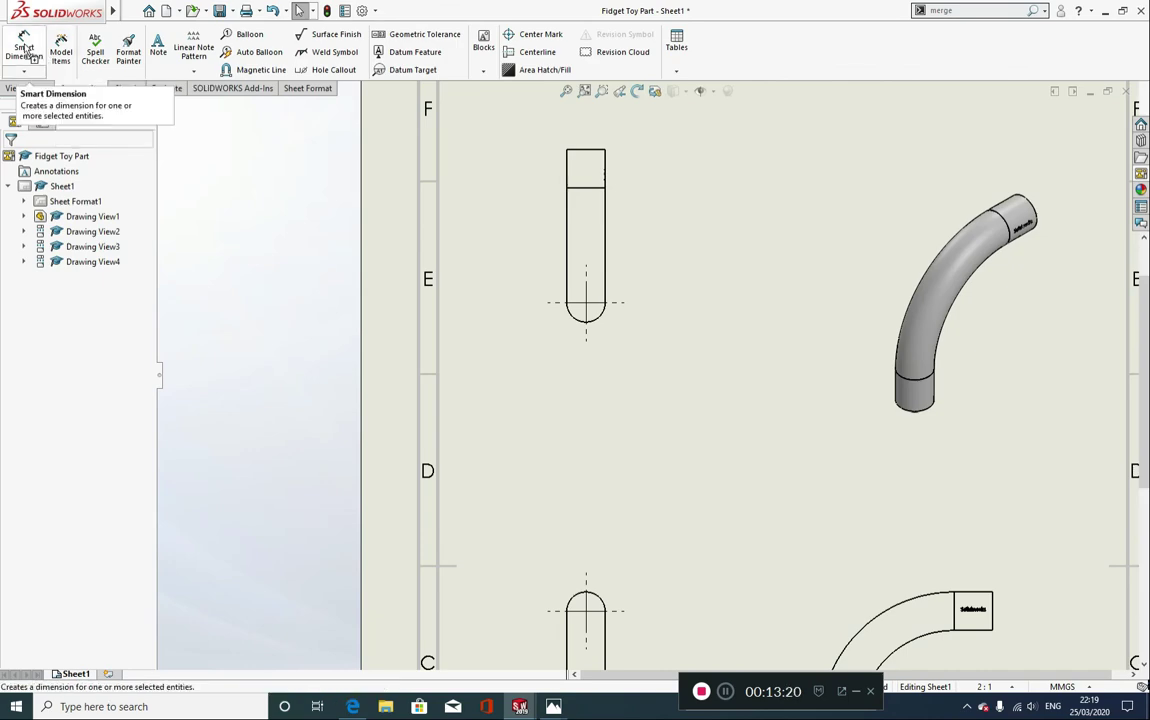
pyautogui.click(24, 48)
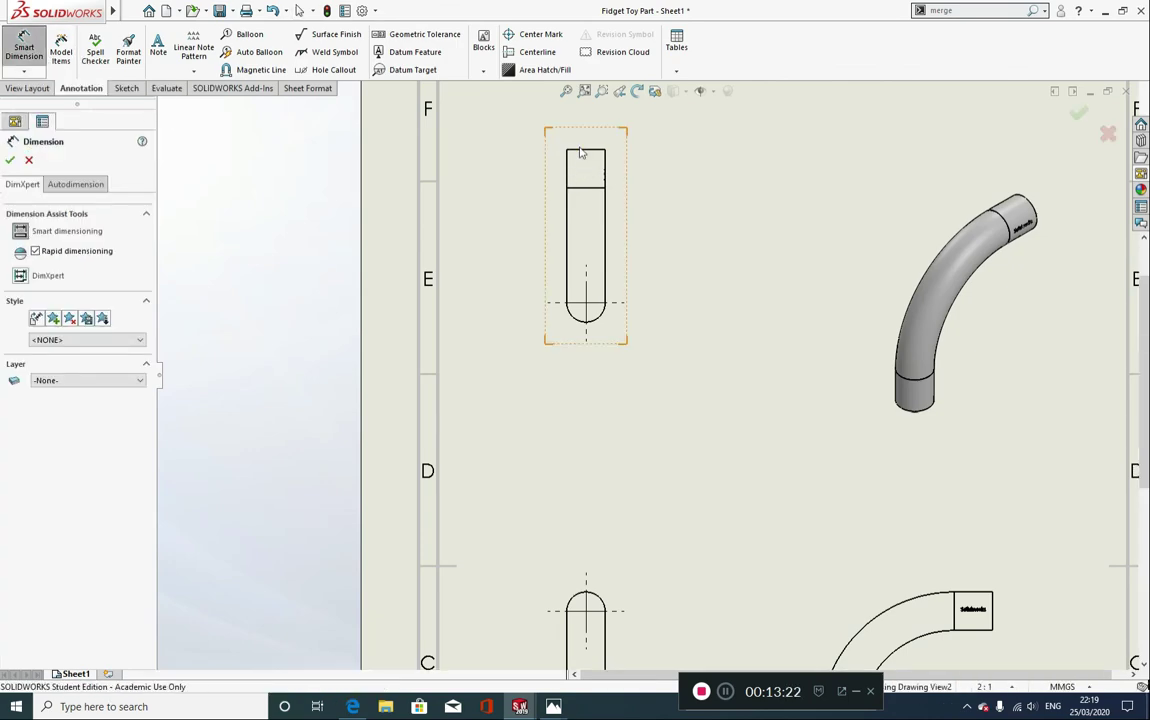
pyautogui.click(585, 151)
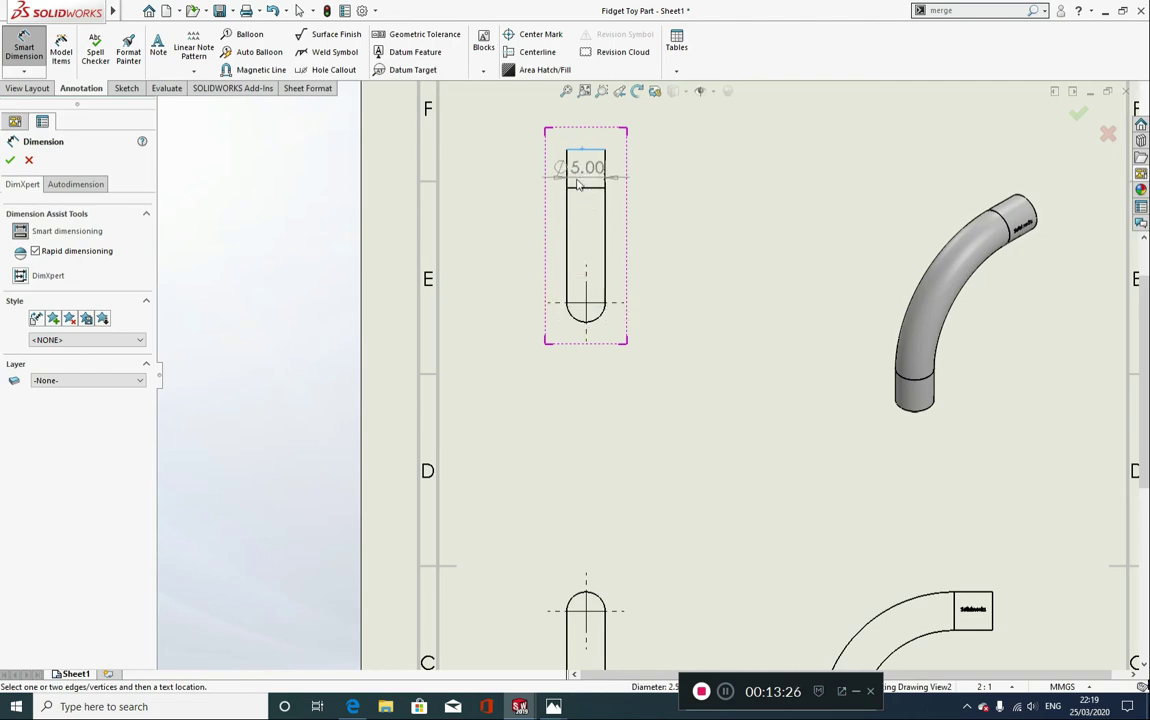
pyautogui.click(576, 190)
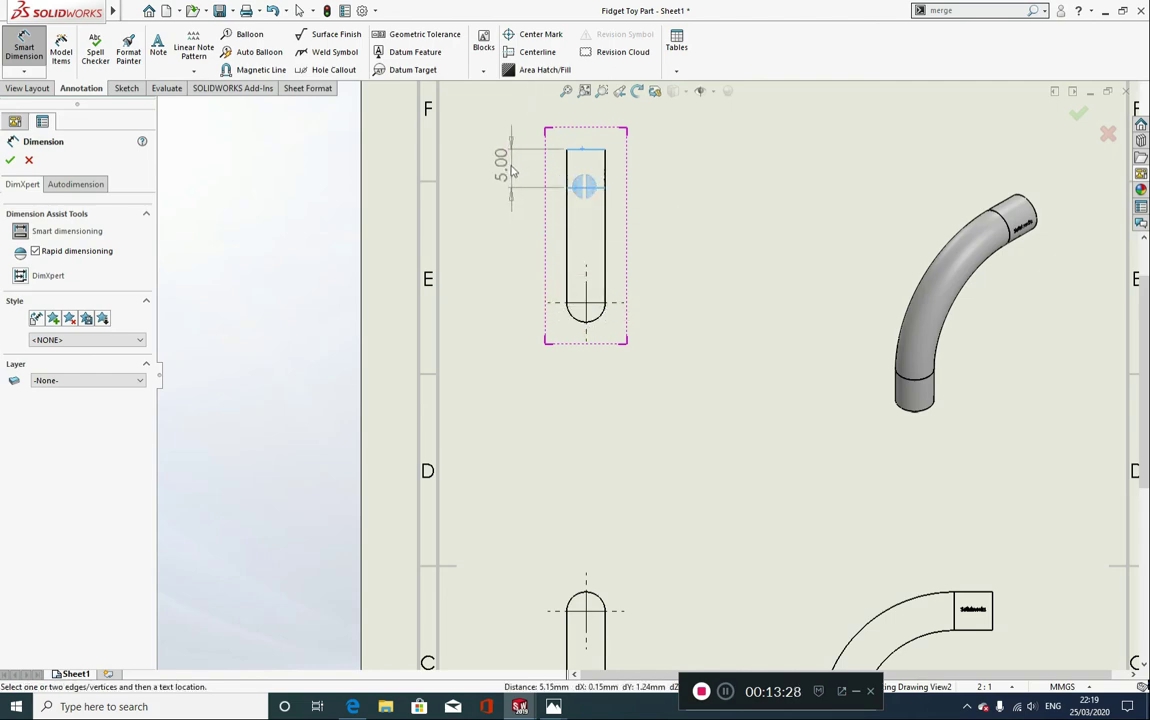
pyautogui.click(572, 181)
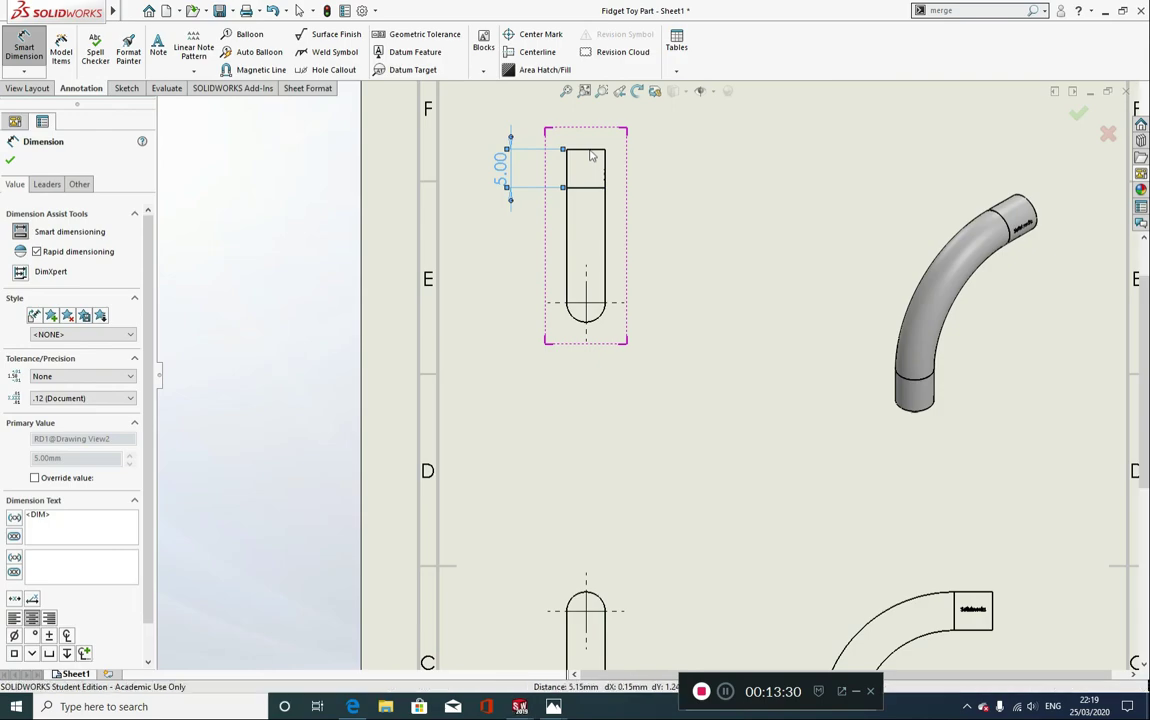
pyautogui.click(10, 160)
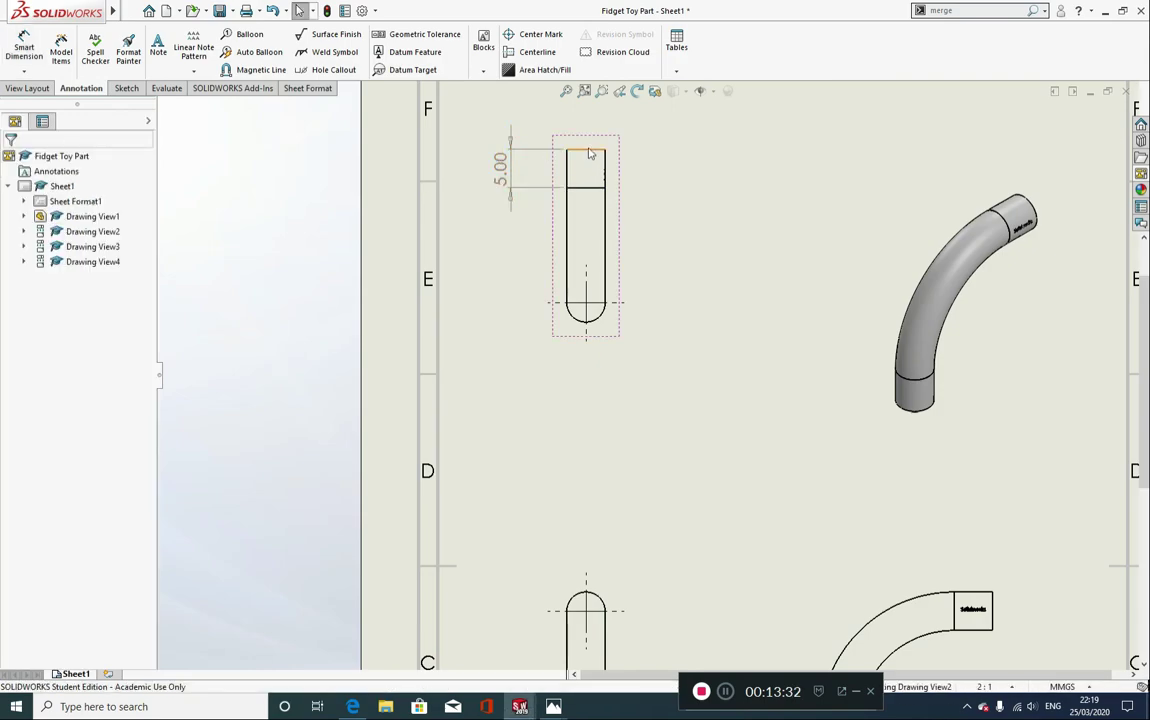
# Step: Dimension the tube's diameter across the end edge of the top view, placing the dimension above the view
pyautogui.click(585, 130)
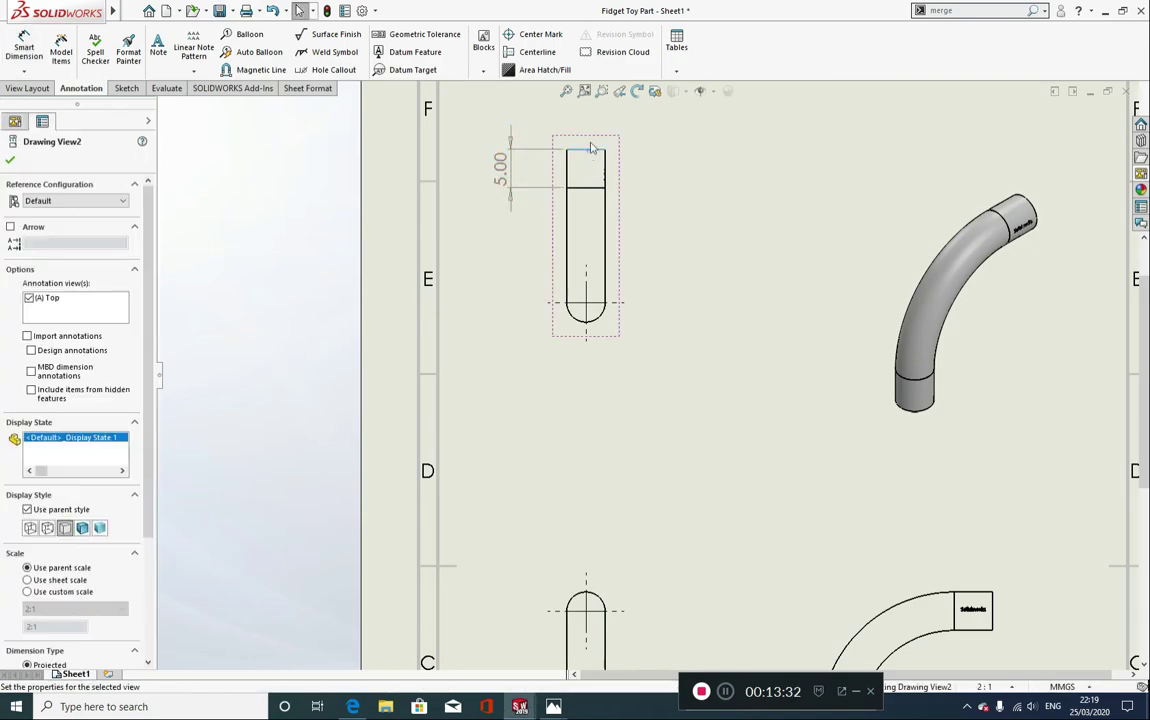
pyautogui.click(24, 47)
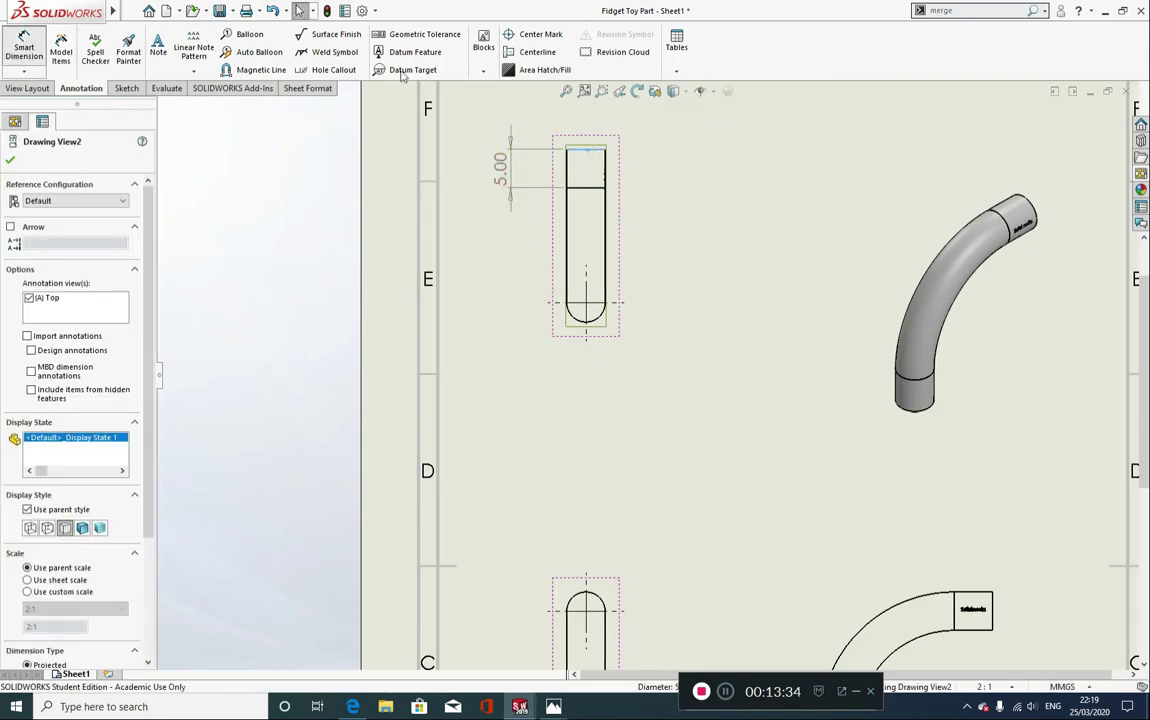
pyautogui.click(587, 147)
pyautogui.scroll(1, 585, 125)
pyautogui.scroll(-3, 585, 125)
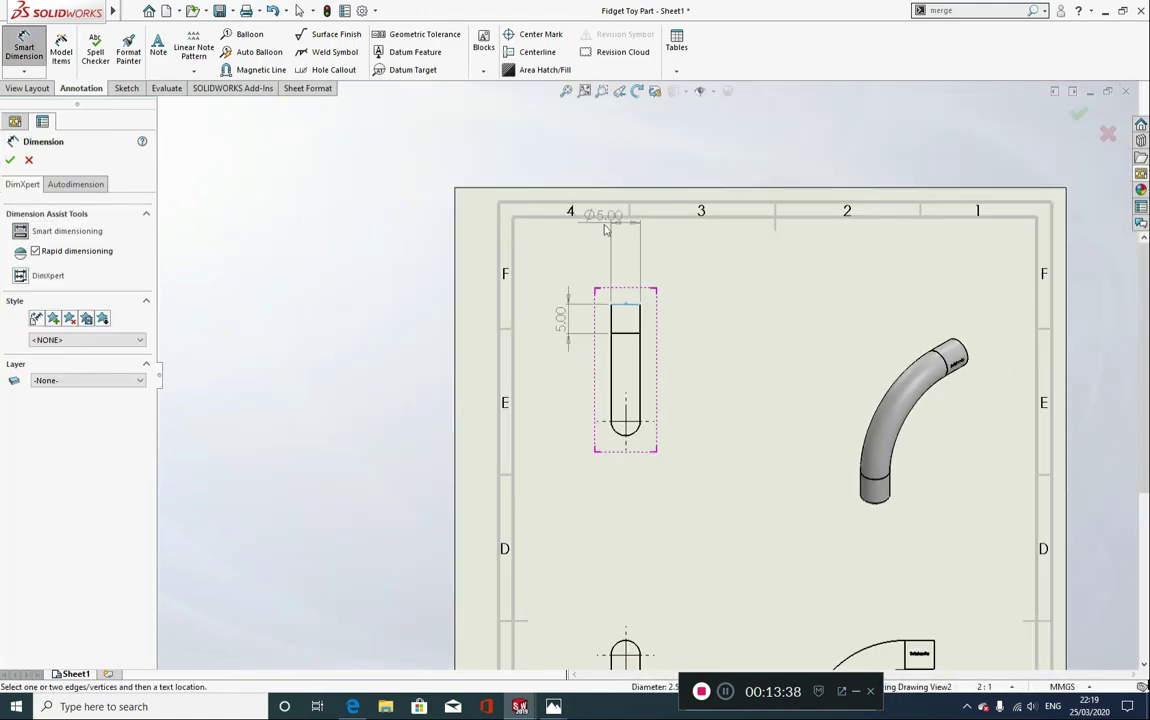
pyautogui.click(622, 265)
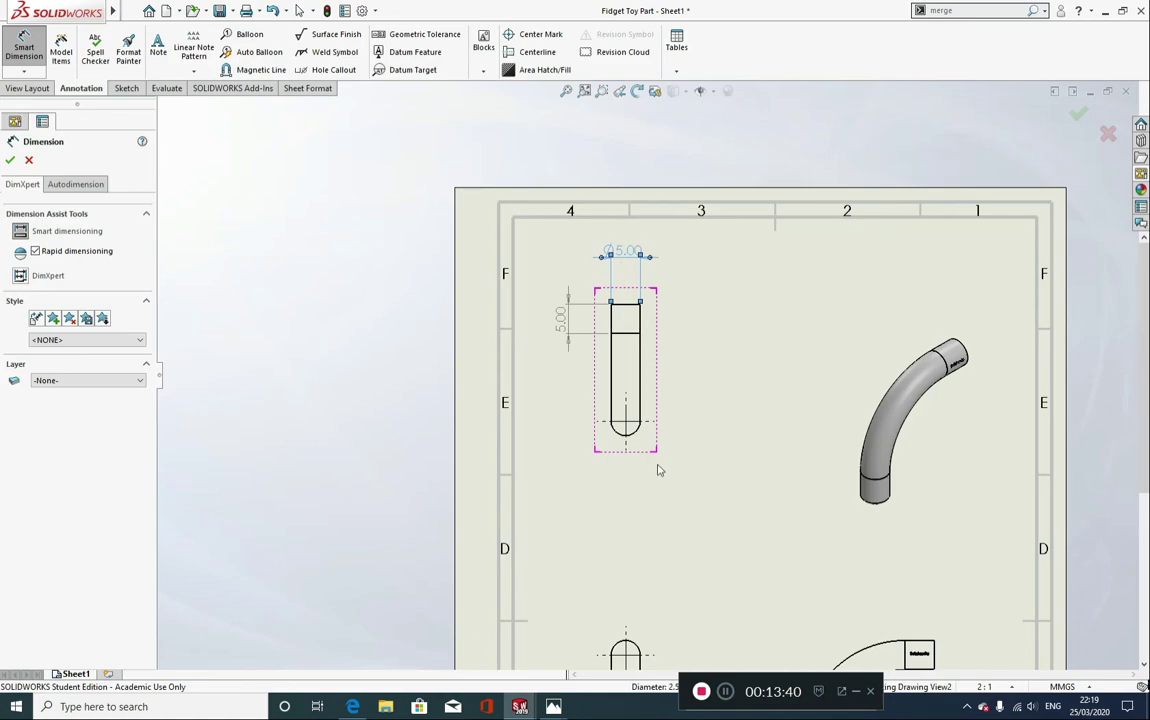
pyautogui.click(667, 512)
# Step: Dimension the outer and inner bend radii of the tube in the right view, placing both outside the curve
pyautogui.scroll(2, 680, 532)
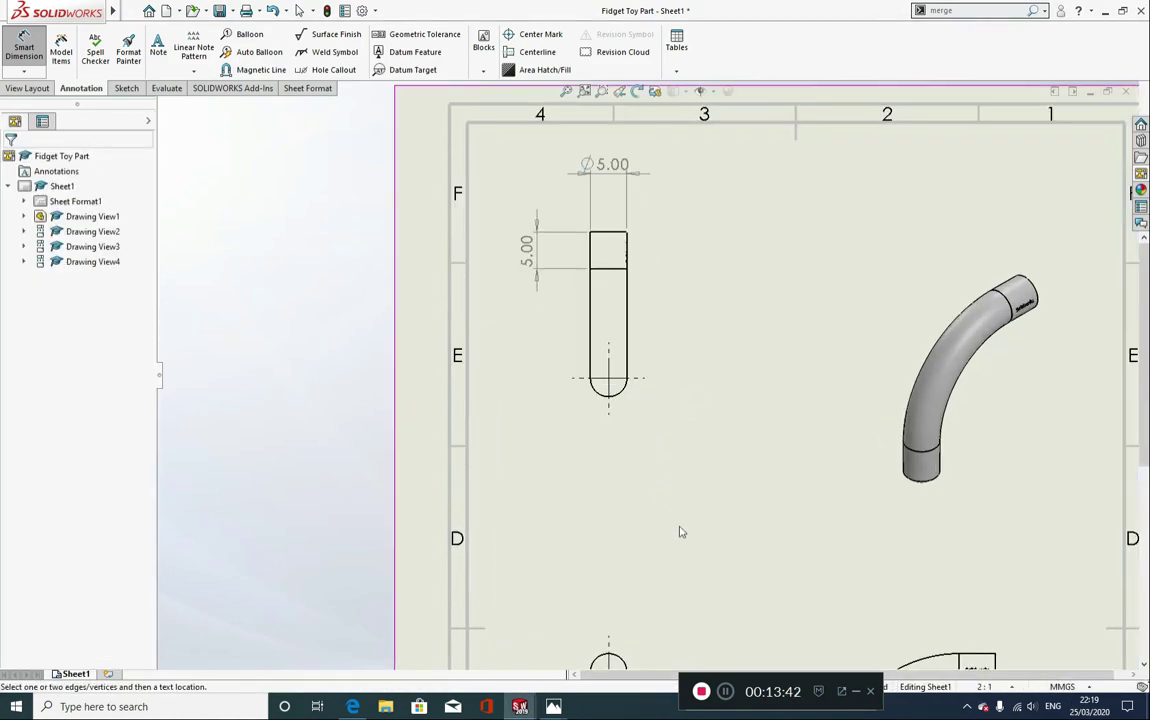
pyautogui.scroll(-3, 680, 532)
pyautogui.scroll(2, 701, 534)
pyautogui.scroll(1, 701, 534)
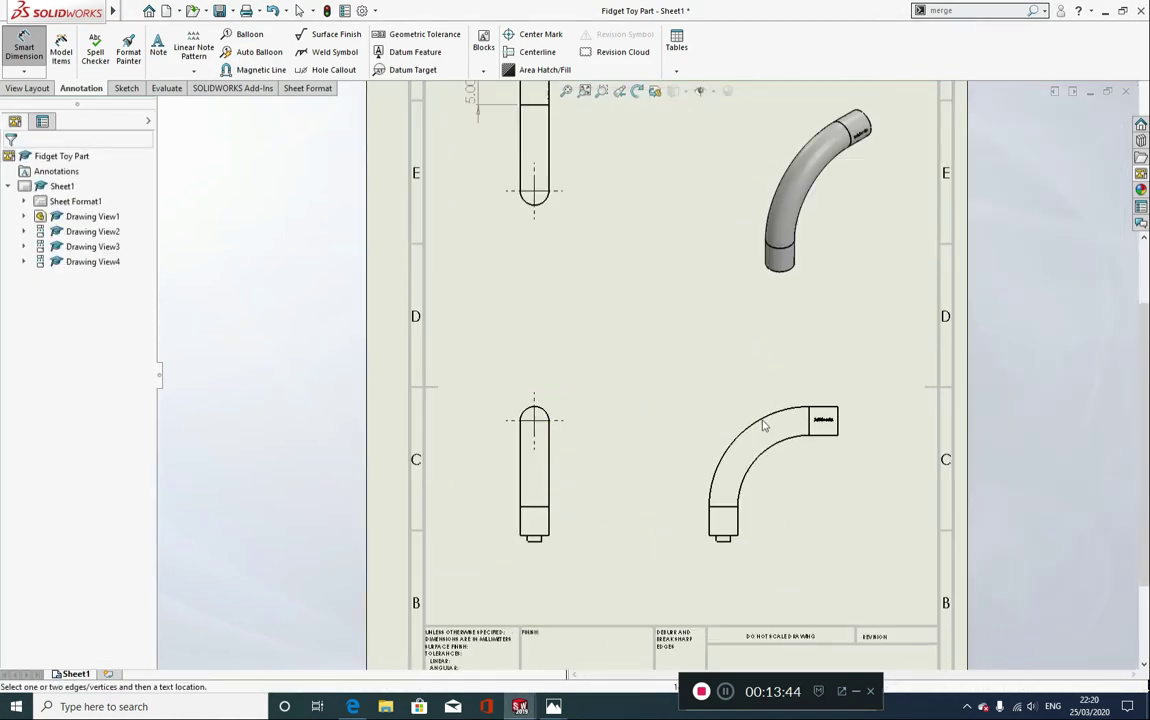
pyautogui.click(760, 427)
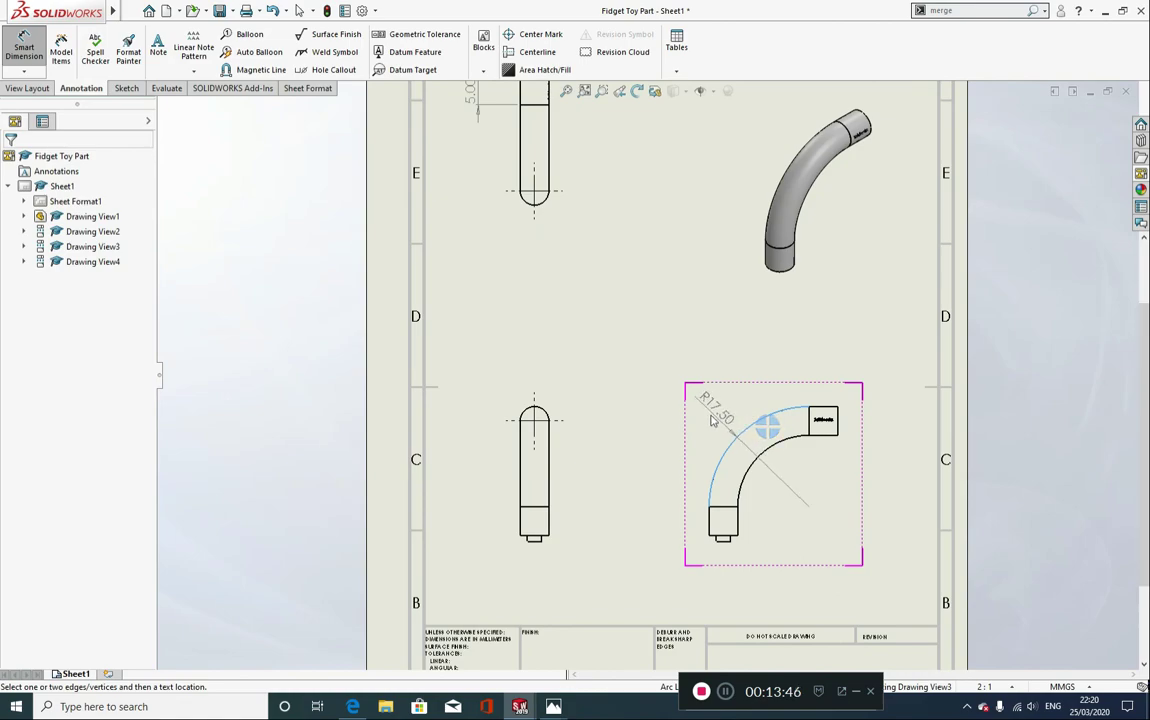
pyautogui.click(708, 425)
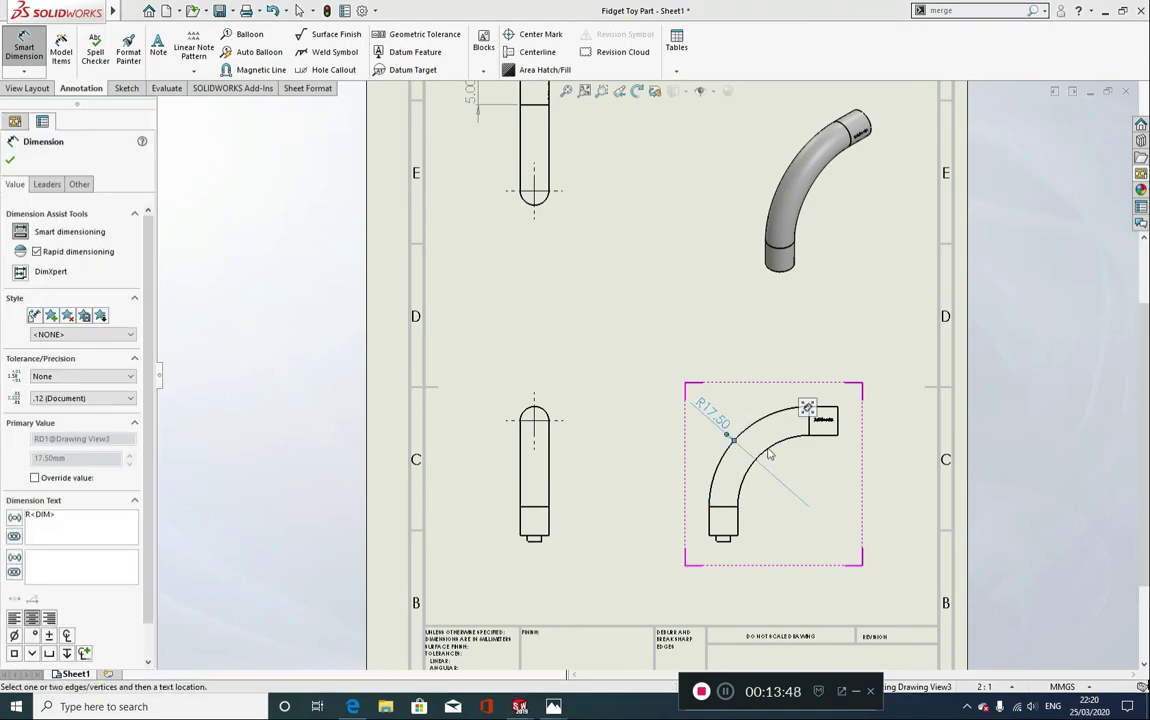
pyautogui.click(765, 438)
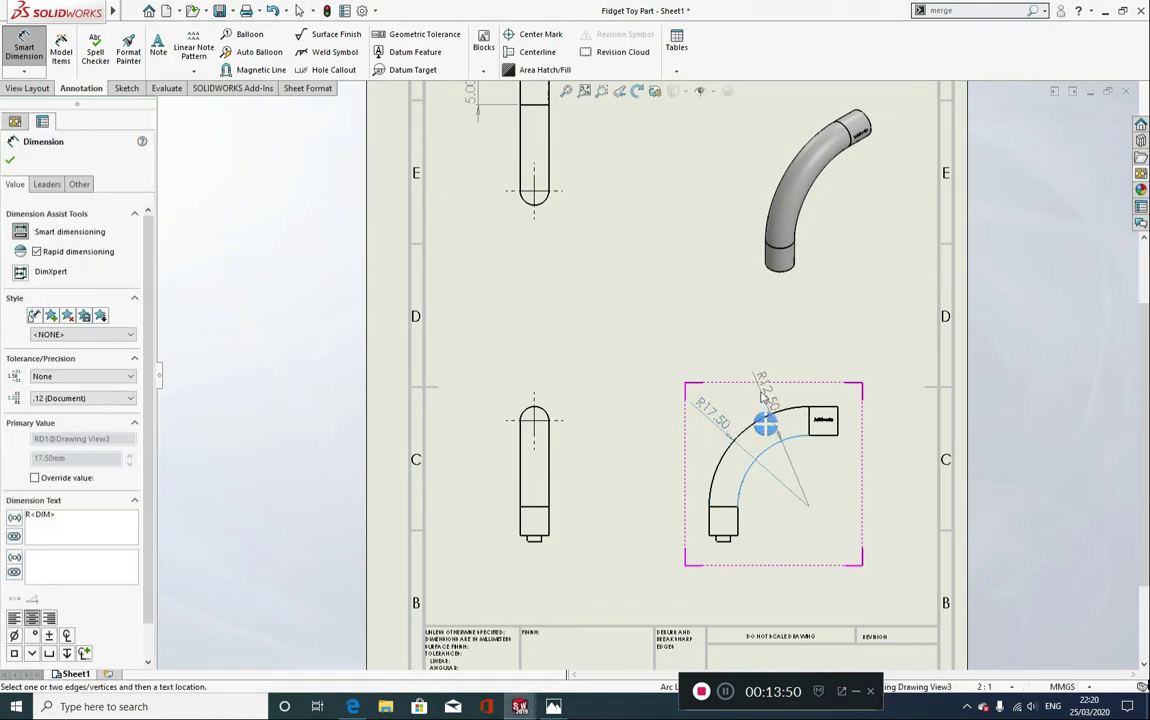
pyautogui.click(743, 398)
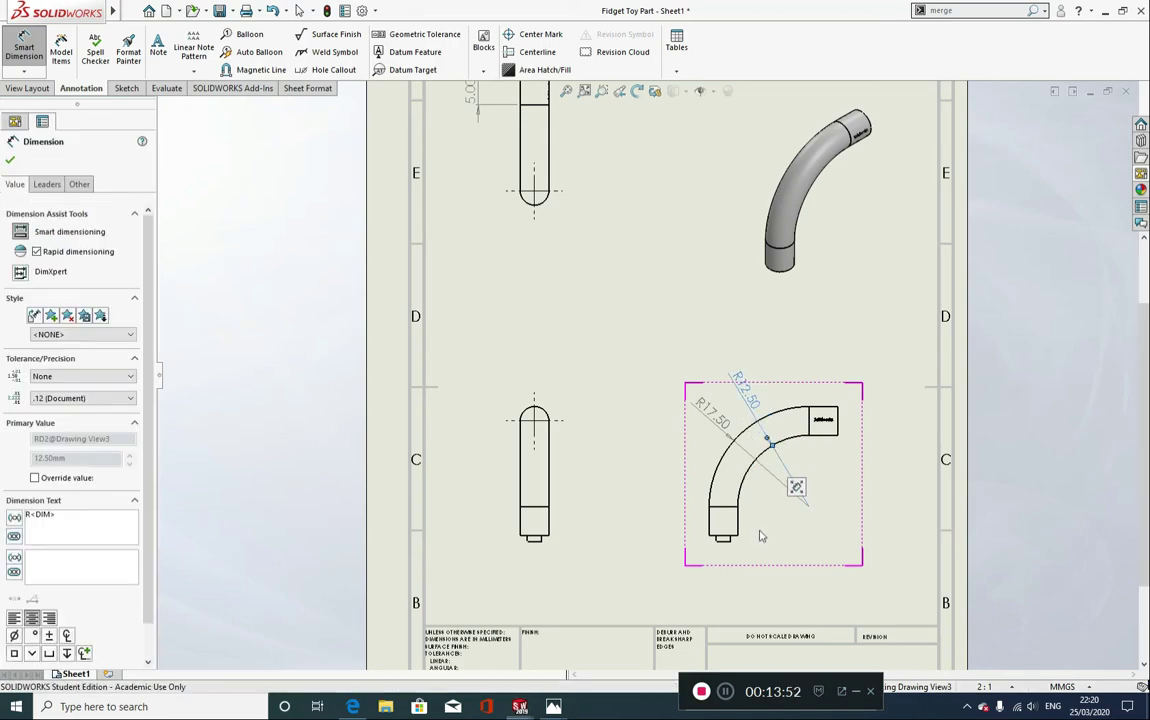
pyautogui.press('Escape')
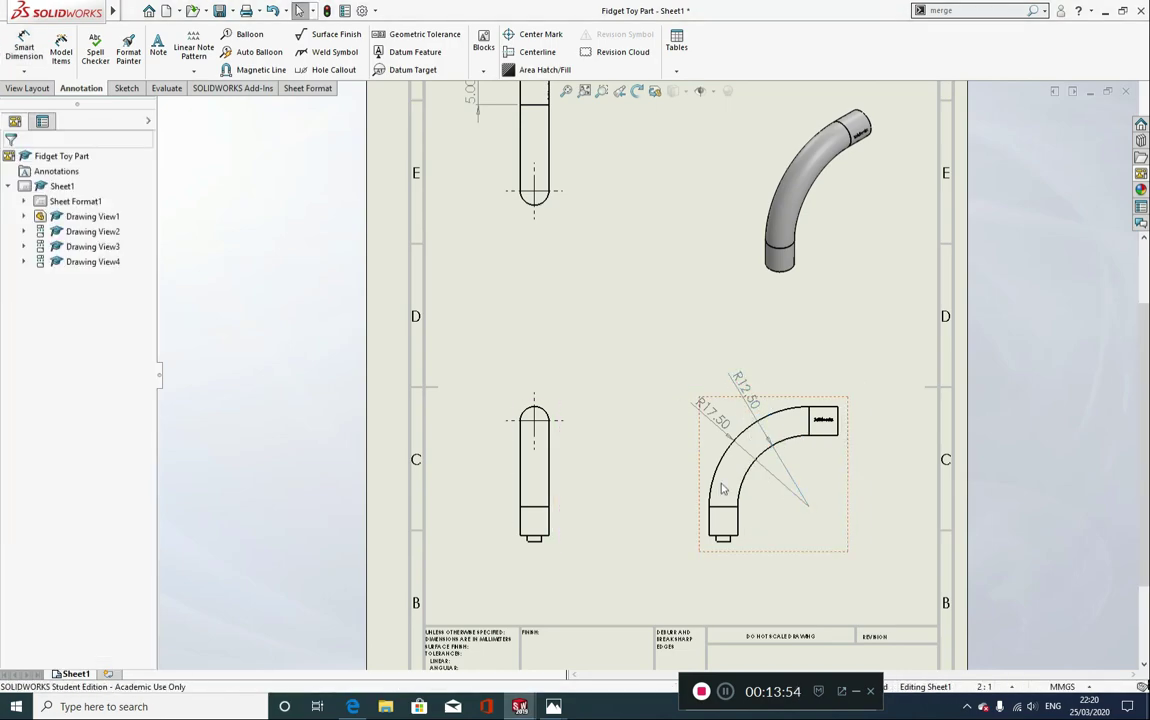
# Step: Fit the sheet in view, and switch to Photos to examine the assembled toy in Fidget Toy.jpg
pyautogui.press('f')
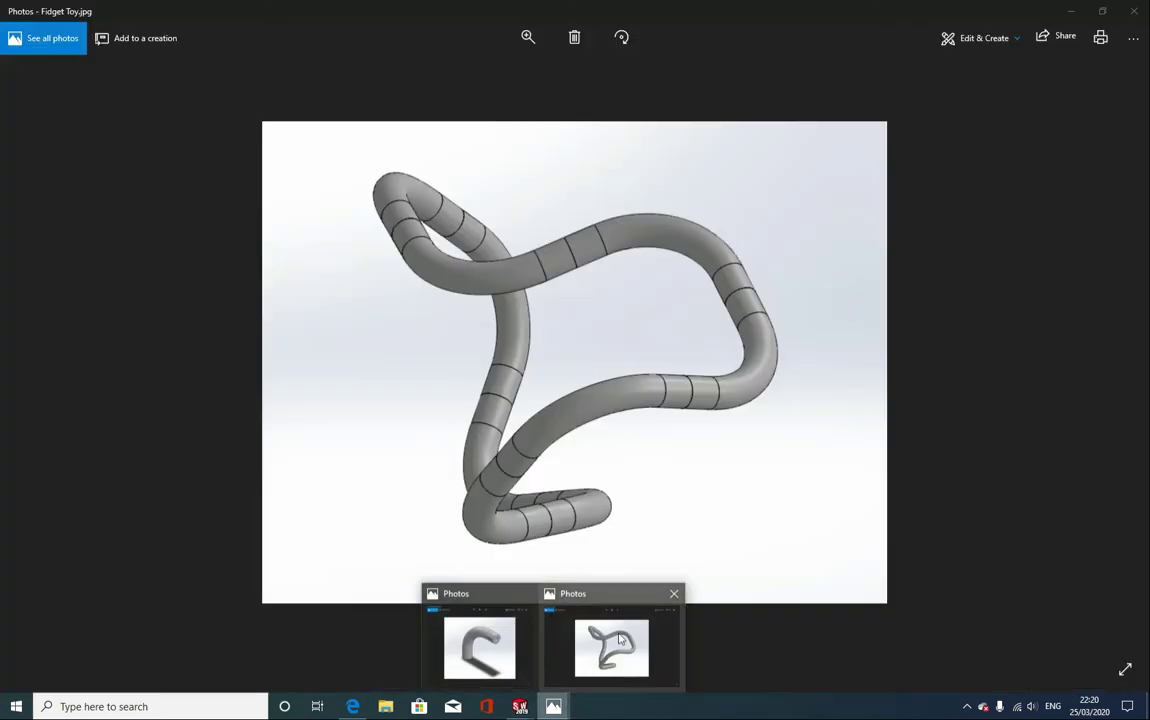
pyautogui.click(614, 641)
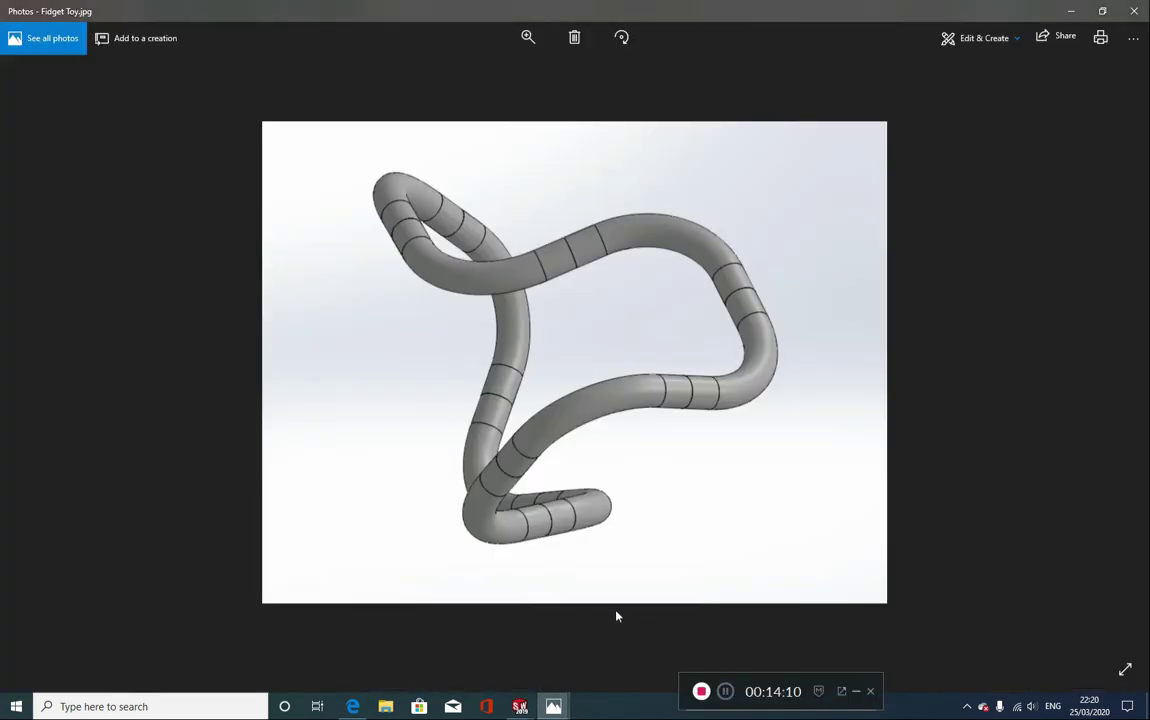